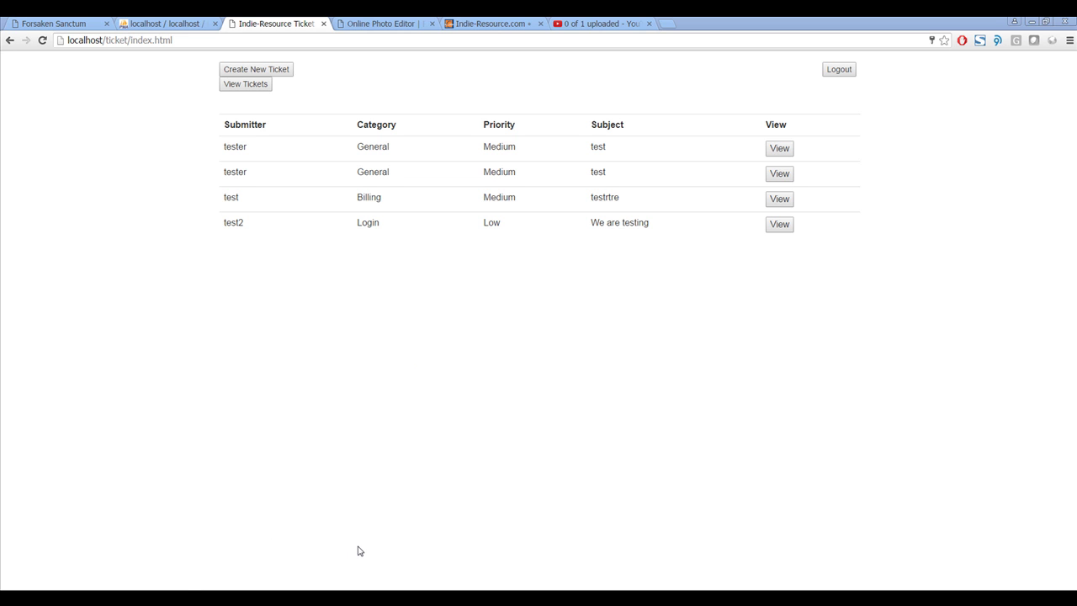
- Browse the ticket project's lib, scripts and js folders in Explorer, ending in ticket
{"action": "left_click", "coordinate": [135, 580]}
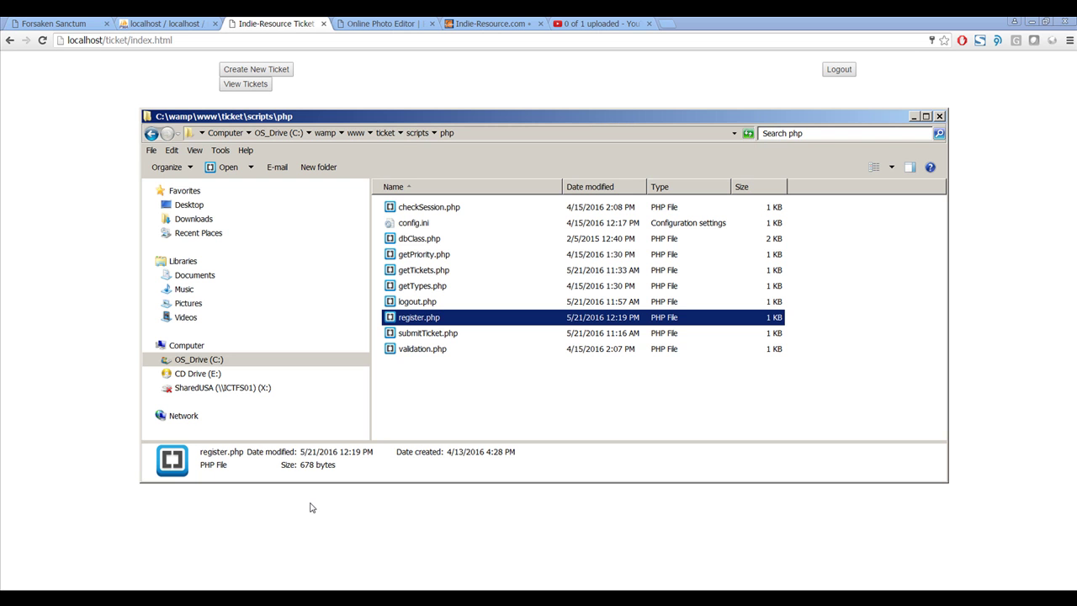
{"action": "left_click", "coordinate": [150, 133]}
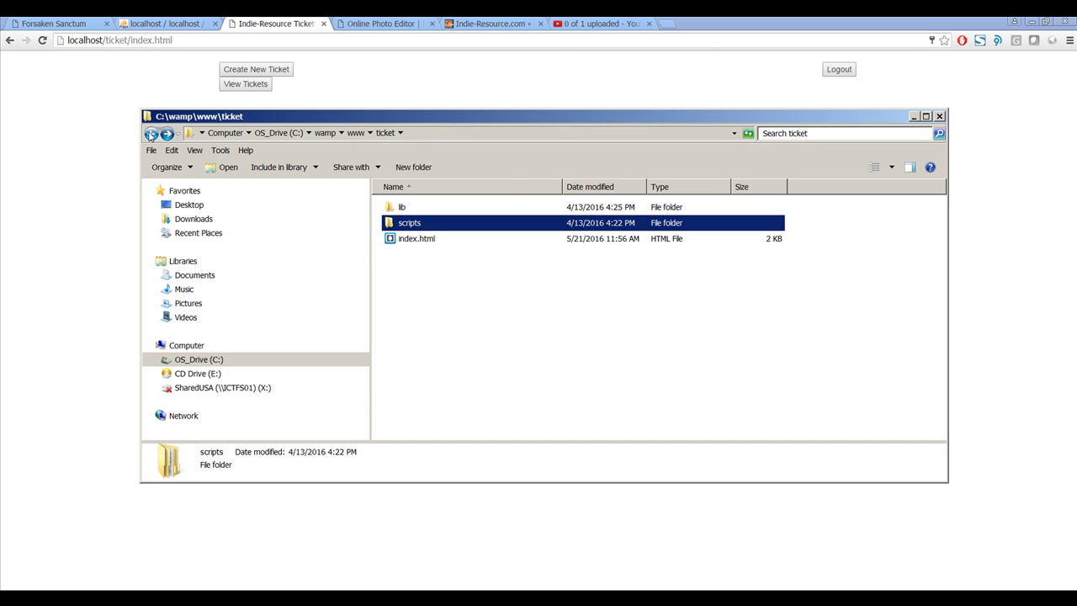
{"action": "left_click", "coordinate": [434, 244]}
{"action": "left_click", "coordinate": [420, 227]}
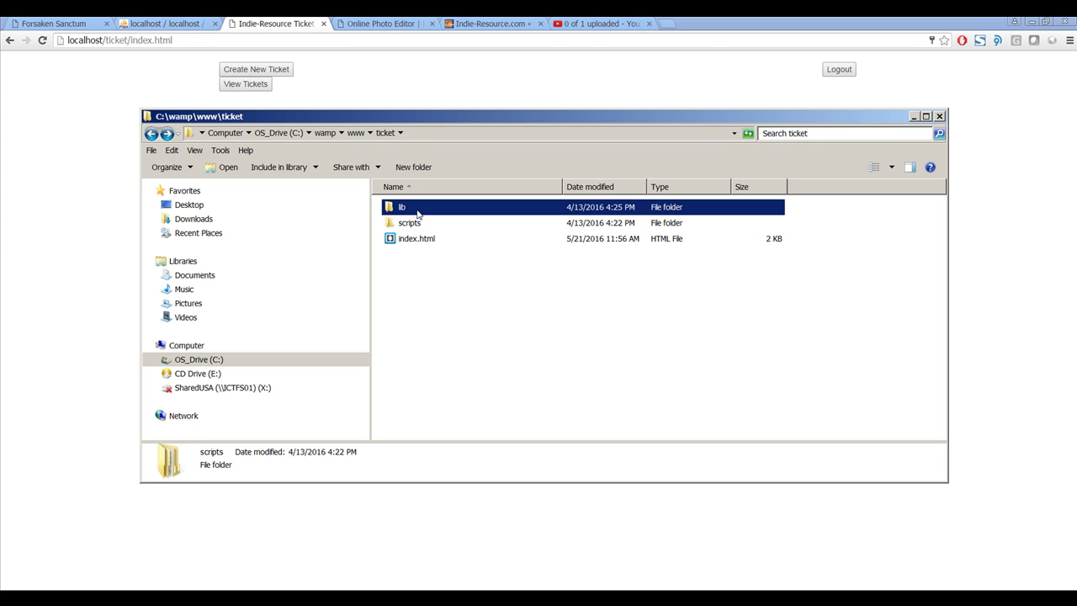
{"action": "double_click", "coordinate": [417, 213]}
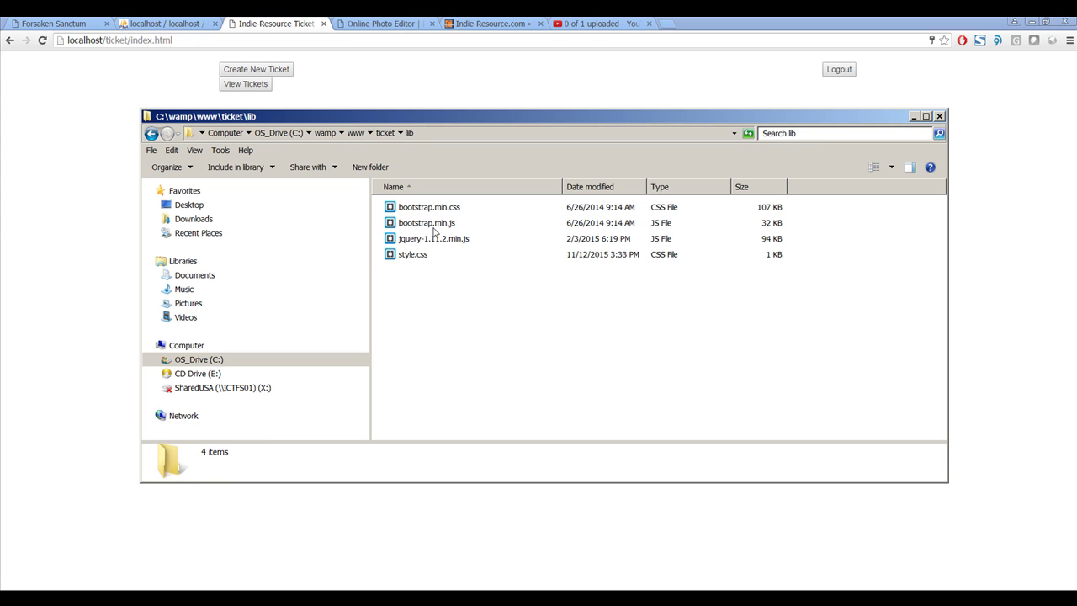
{"action": "left_click", "coordinate": [152, 133]}
{"action": "double_click", "coordinate": [420, 228]}
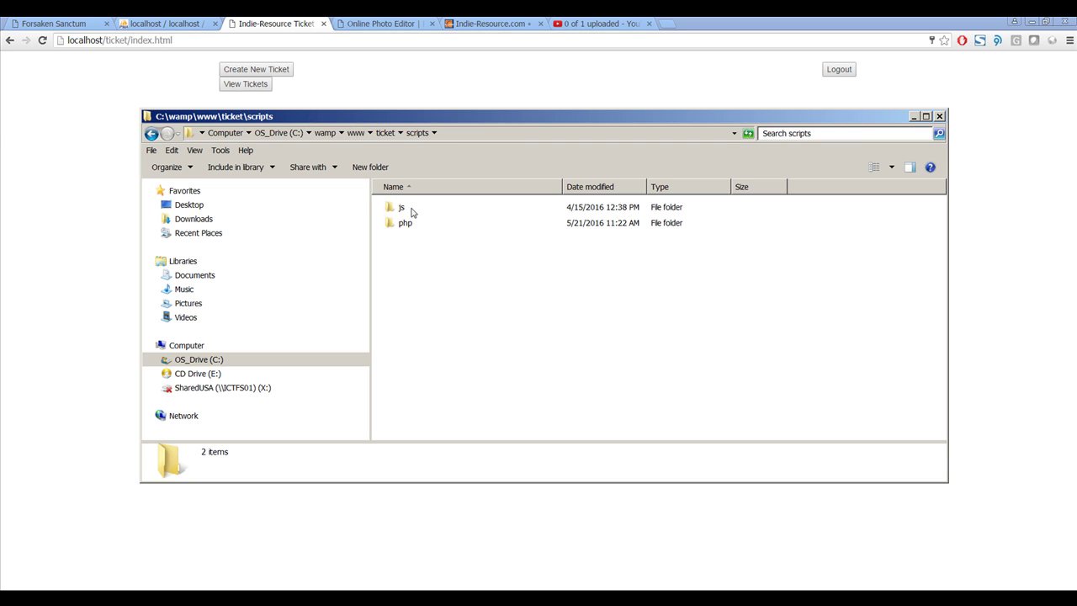
{"action": "double_click", "coordinate": [402, 207]}
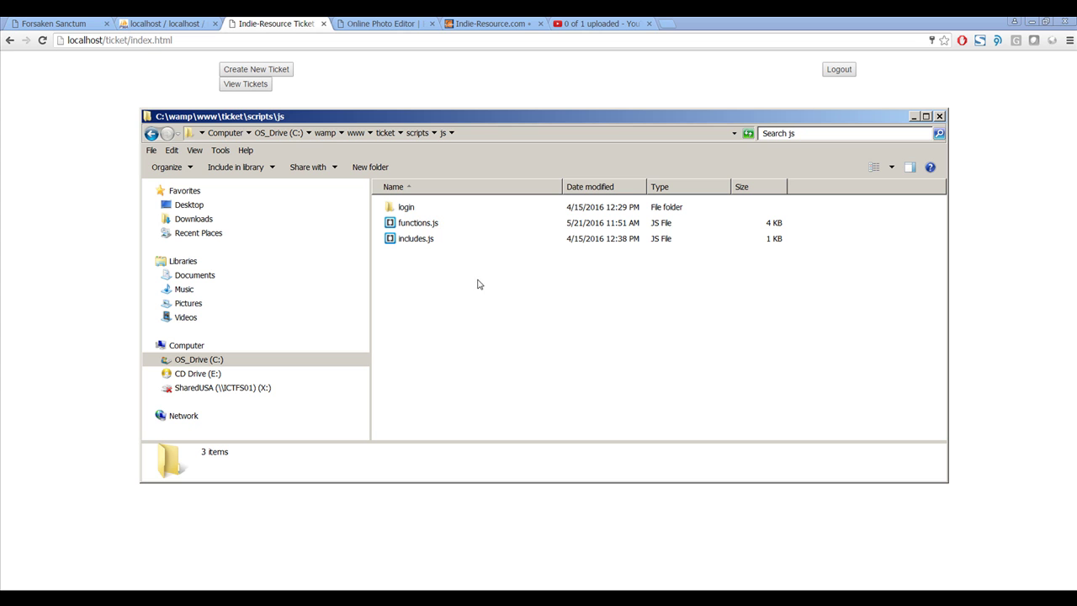
{"action": "left_click", "coordinate": [151, 133]}
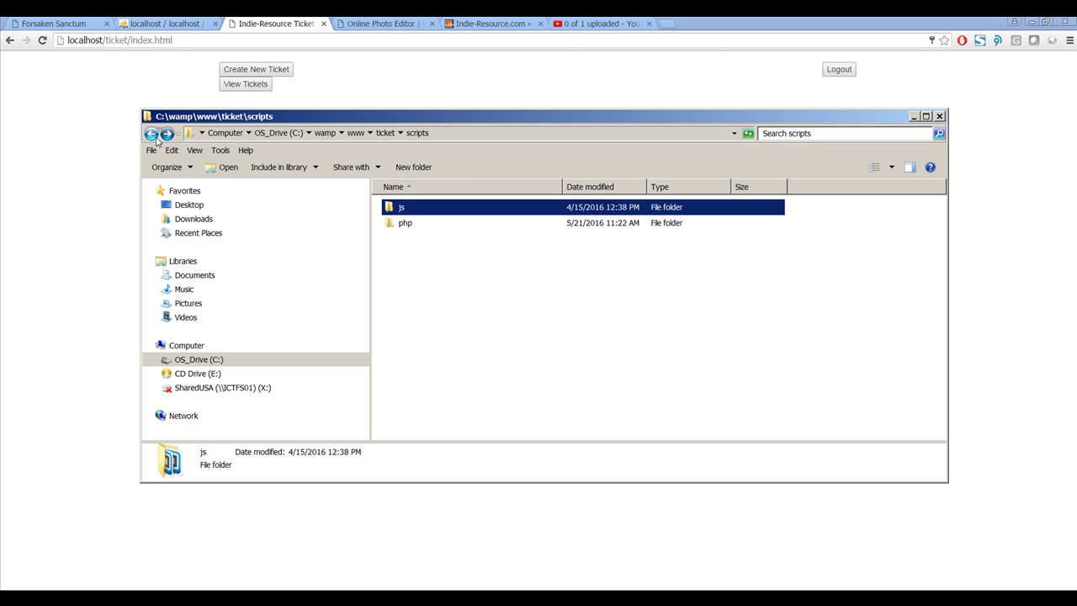
- Follow index.html's line 9 includes.js reference, then view includes.js and userLogin.js
{"action": "key", "text": "alt+Tab"}
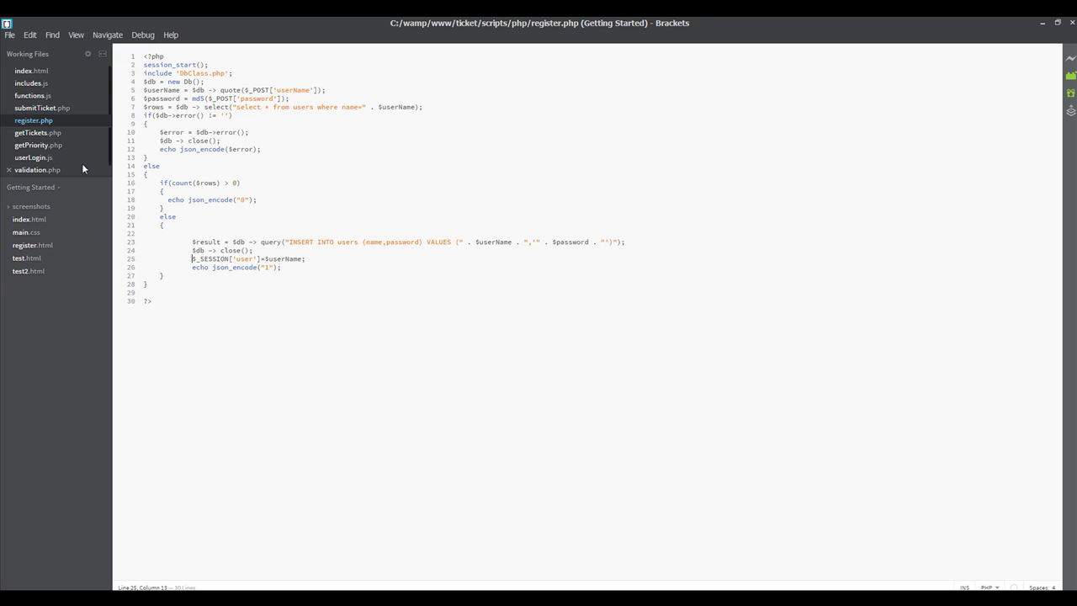
{"action": "left_click", "coordinate": [33, 70]}
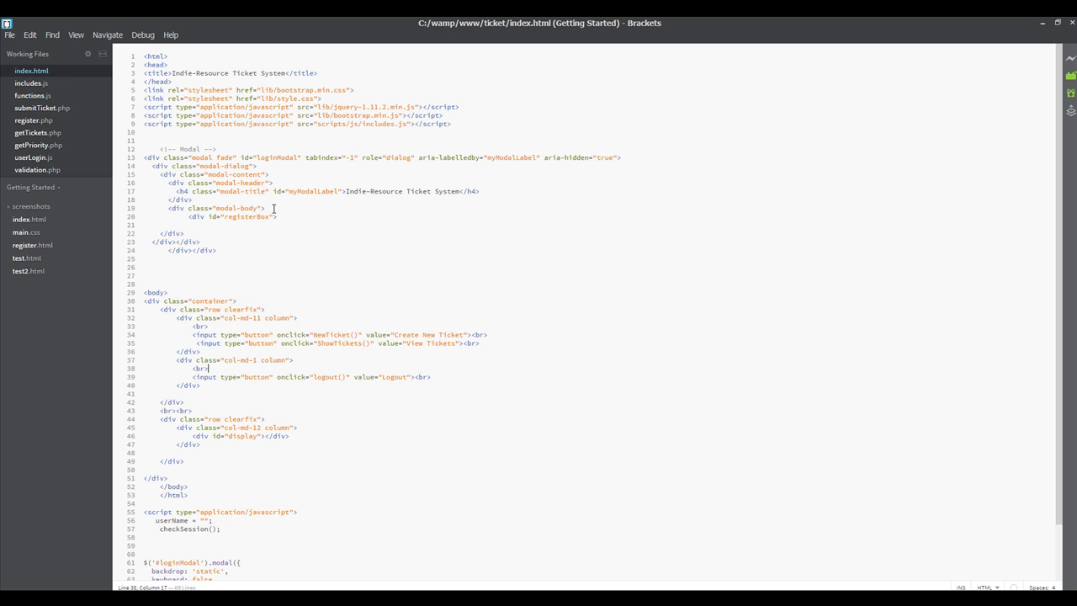
{"action": "scroll", "coordinate": [301, 265], "scroll_direction": "down", "scroll_amount": 3}
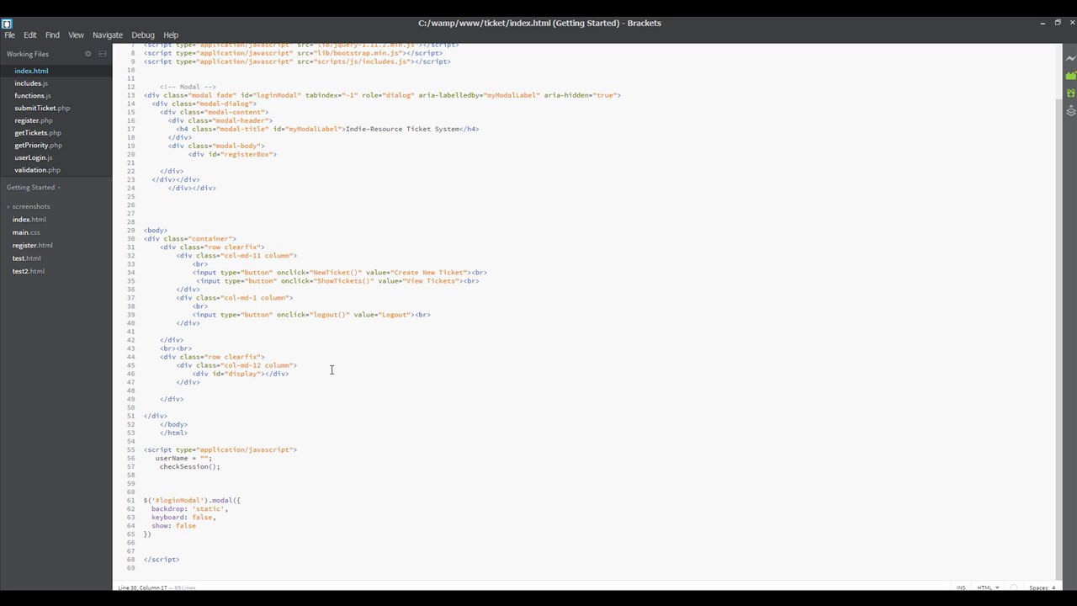
{"action": "scroll", "coordinate": [227, 501], "scroll_direction": "up", "scroll_amount": 3}
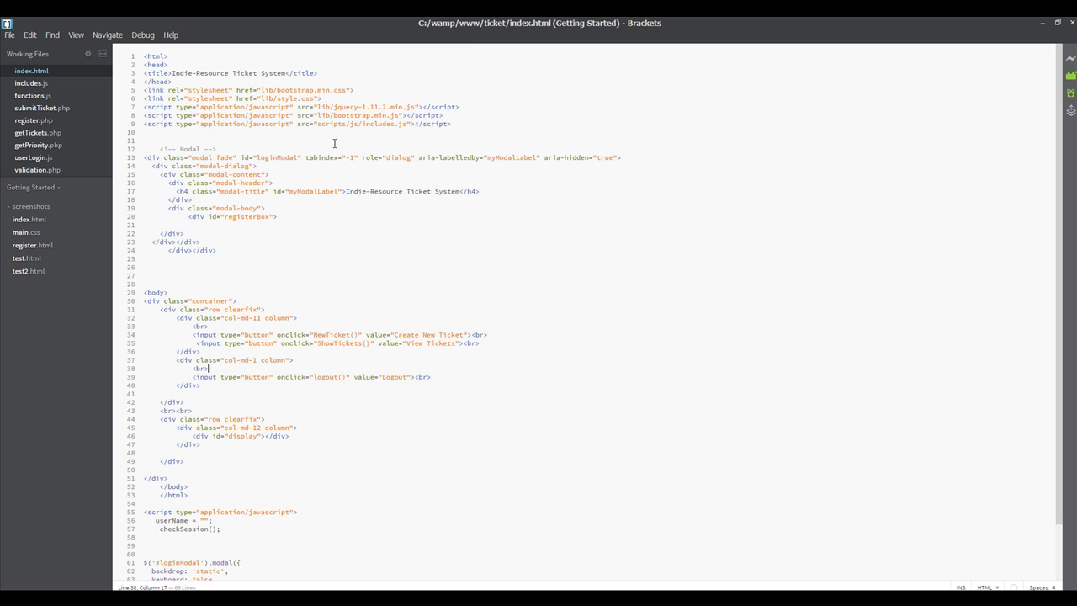
{"action": "left_click", "coordinate": [387, 126]}
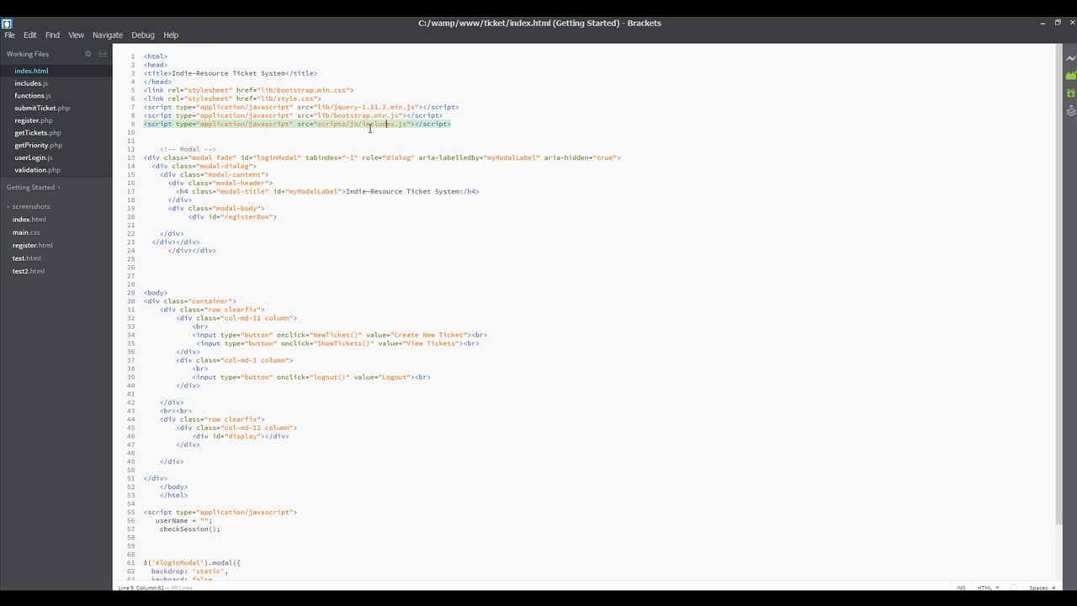
{"action": "left_click", "coordinate": [31, 84]}
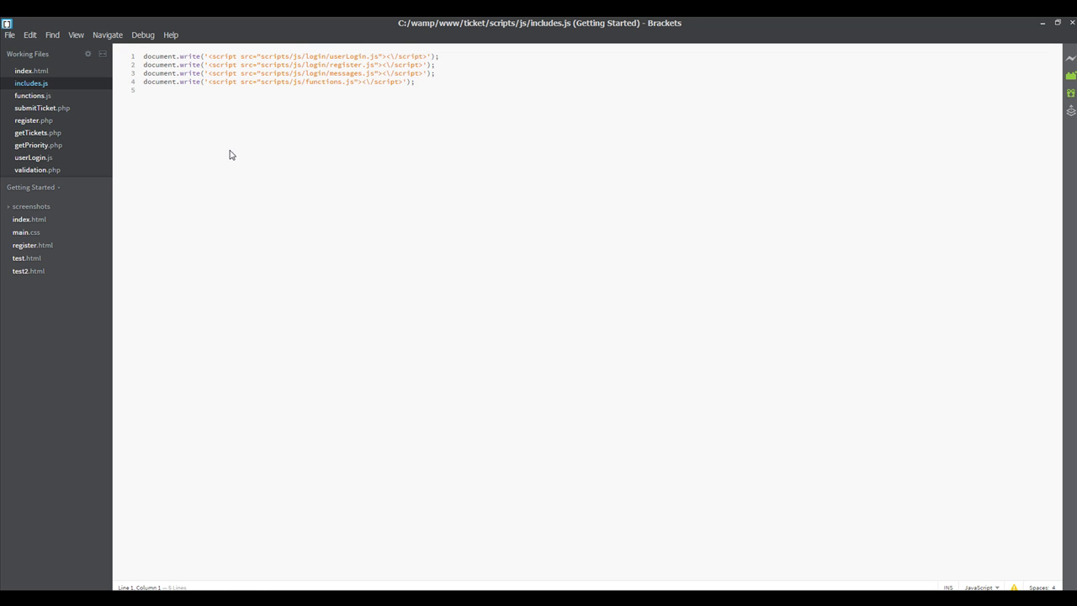
{"action": "left_click", "coordinate": [34, 157]}
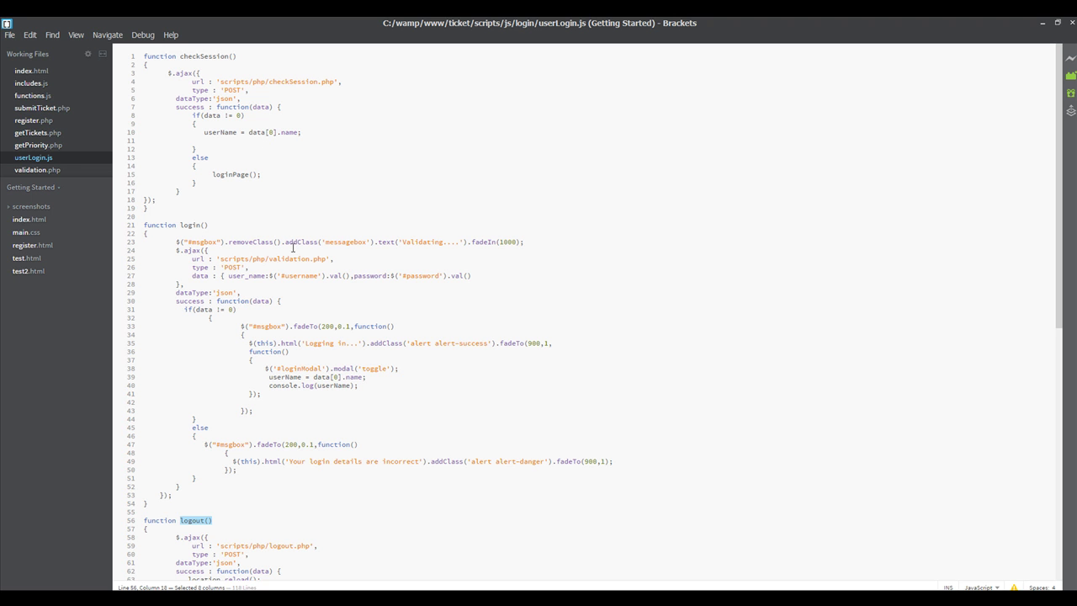
{"action": "left_click", "coordinate": [239, 274]}
{"action": "scroll", "coordinate": [240, 277], "scroll_direction": "down", "scroll_amount": 4}
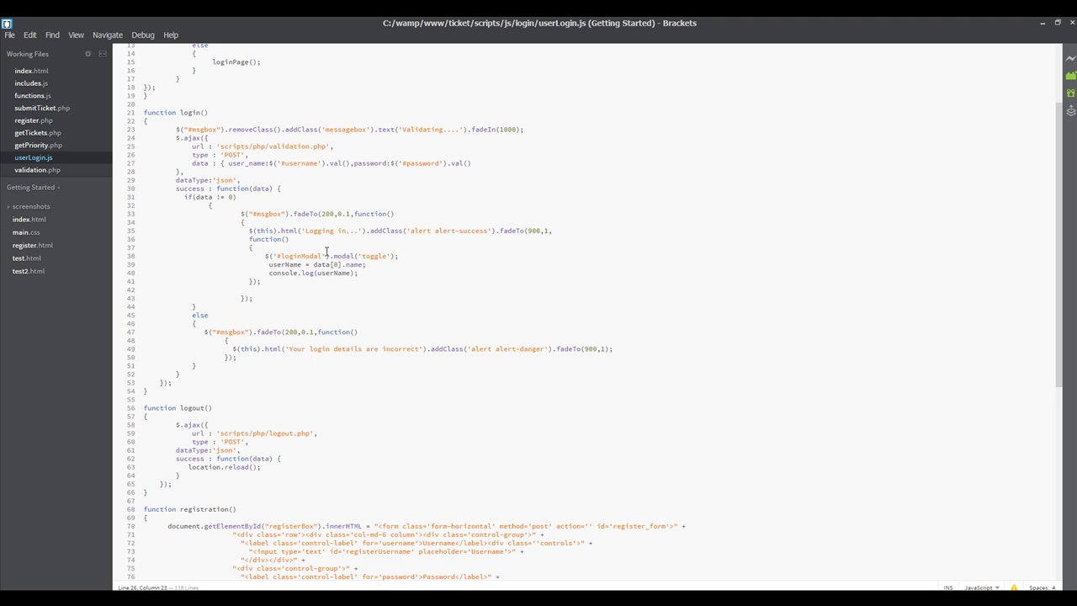
{"action": "scroll", "coordinate": [319, 284], "scroll_direction": "down", "scroll_amount": 9}
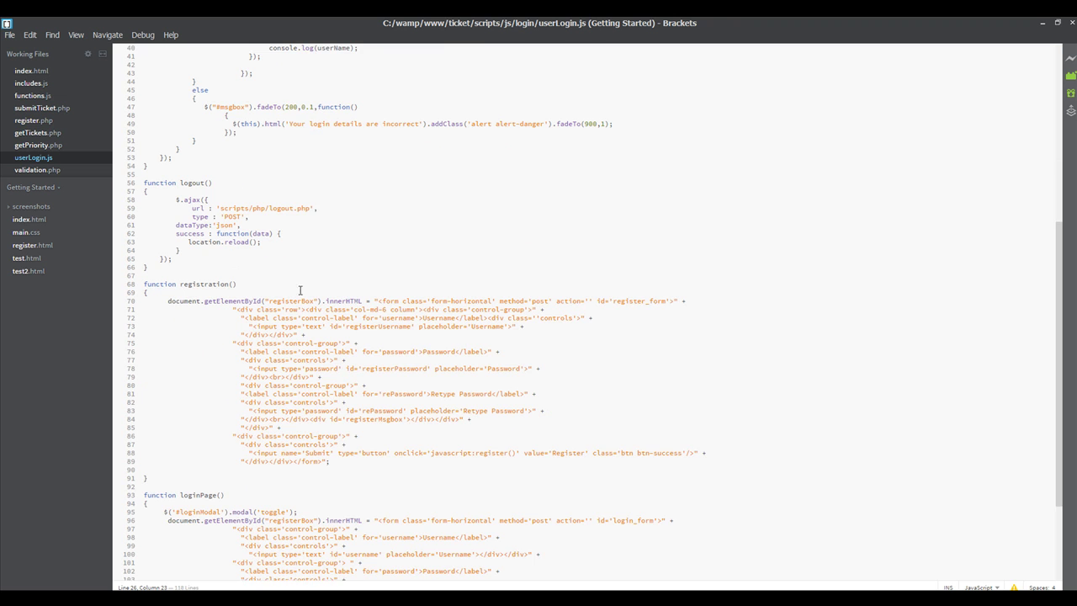
{"action": "left_click", "coordinate": [203, 217]}
{"action": "scroll", "coordinate": [212, 343], "scroll_direction": "down", "scroll_amount": 5}
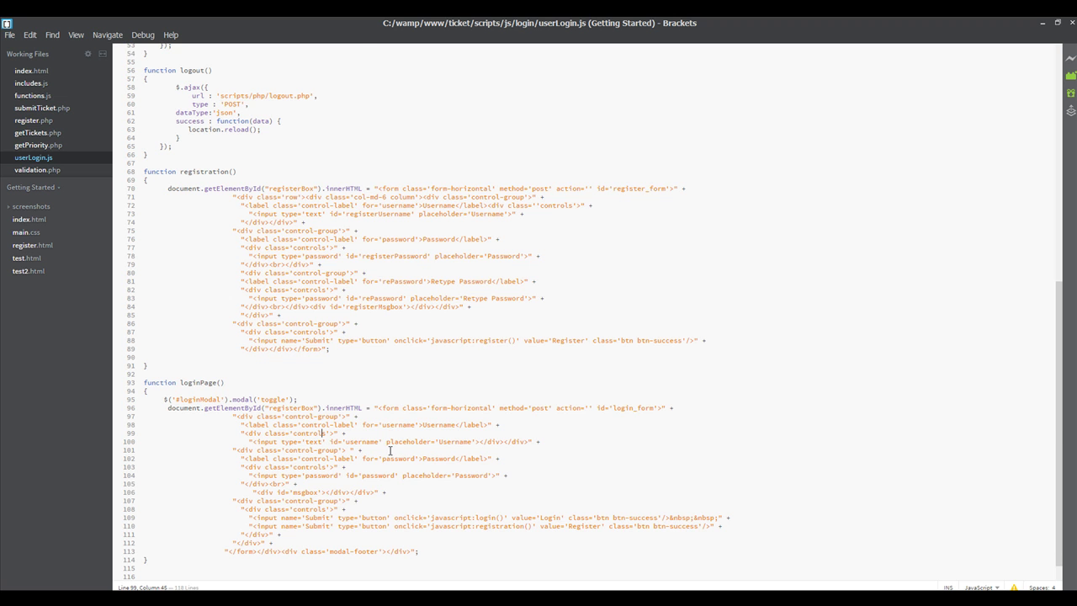
{"action": "scroll", "coordinate": [389, 451], "scroll_direction": "up", "scroll_amount": 5}
{"action": "scroll", "coordinate": [389, 451], "scroll_direction": "up", "scroll_amount": 10}
{"action": "scroll", "coordinate": [390, 451], "scroll_direction": "down", "scroll_amount": 10}
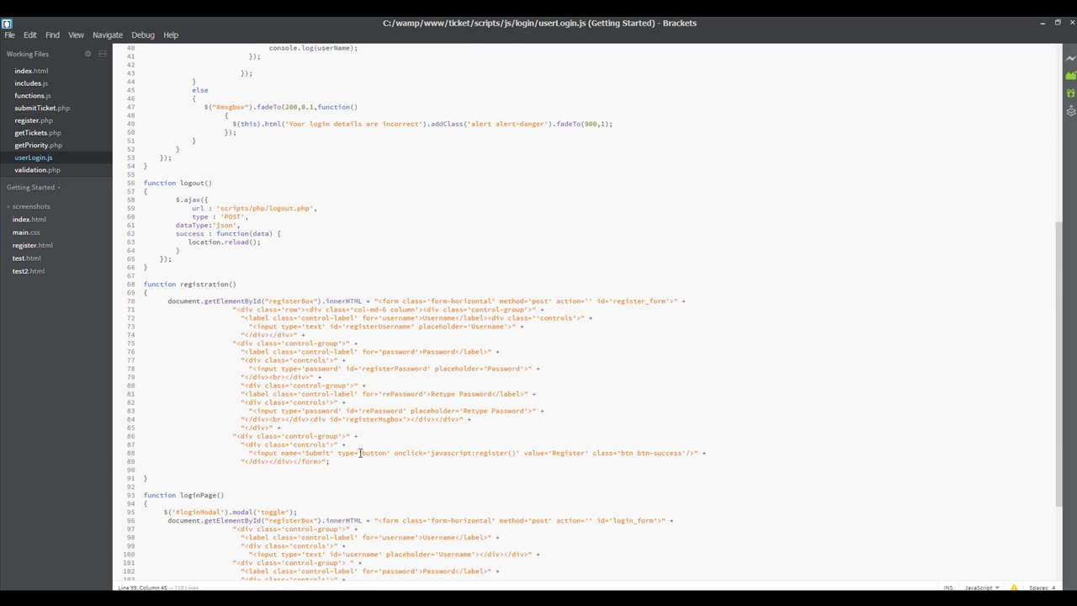
{"action": "scroll", "coordinate": [318, 393], "scroll_direction": "down", "scroll_amount": 5}
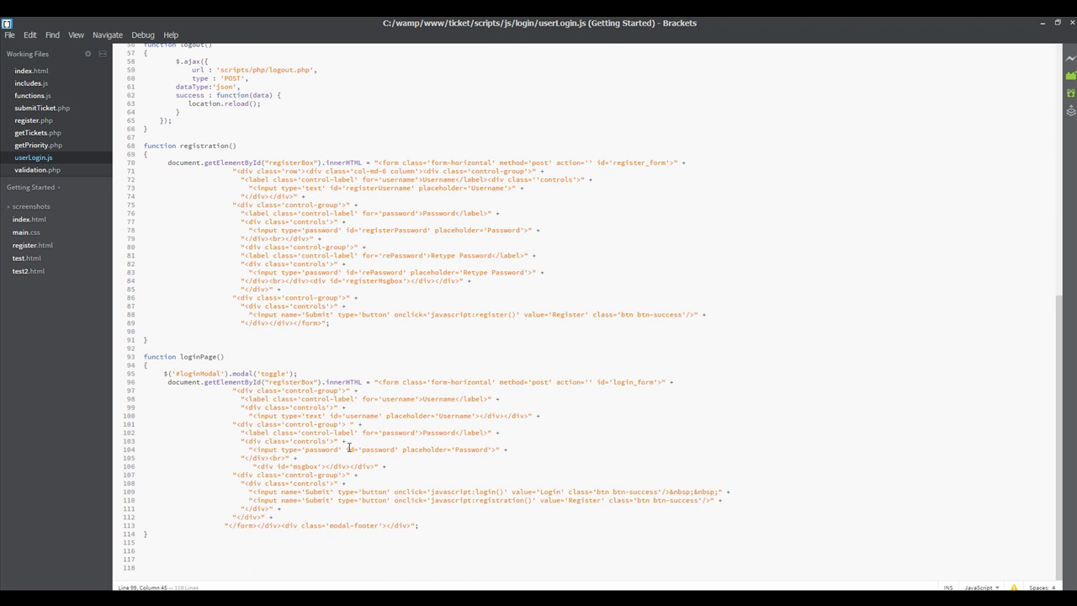
{"action": "scroll", "coordinate": [348, 449], "scroll_direction": "up", "scroll_amount": 8}
{"action": "scroll", "coordinate": [348, 449], "scroll_direction": "up", "scroll_amount": 7}
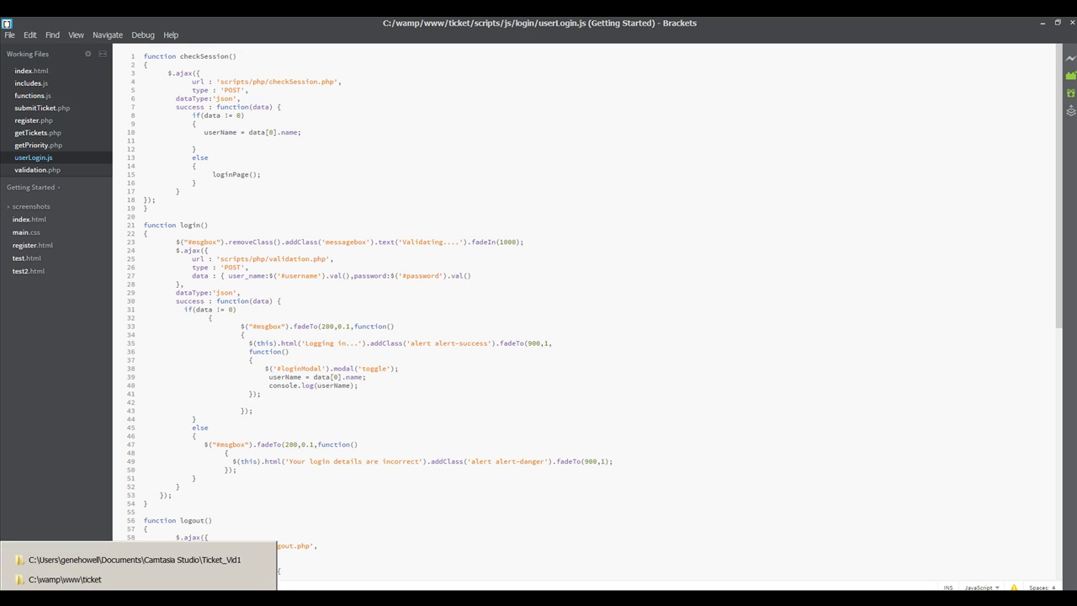
- Browse scripts, js and login in Explorer and open register.js in Brackets
{"action": "left_click", "coordinate": [67, 580]}
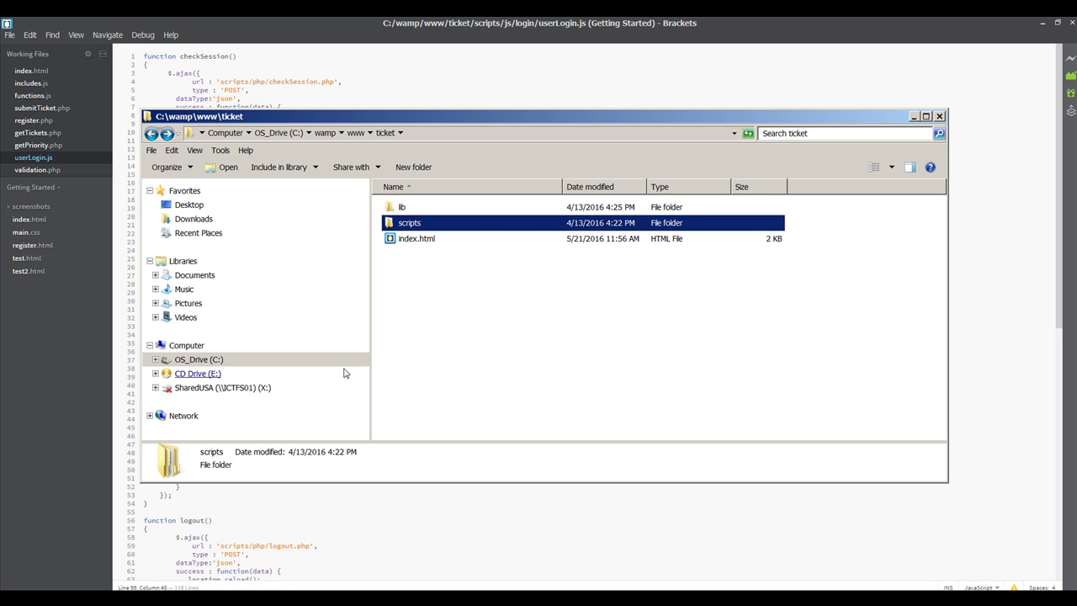
{"action": "double_click", "coordinate": [412, 224]}
{"action": "double_click", "coordinate": [402, 208]}
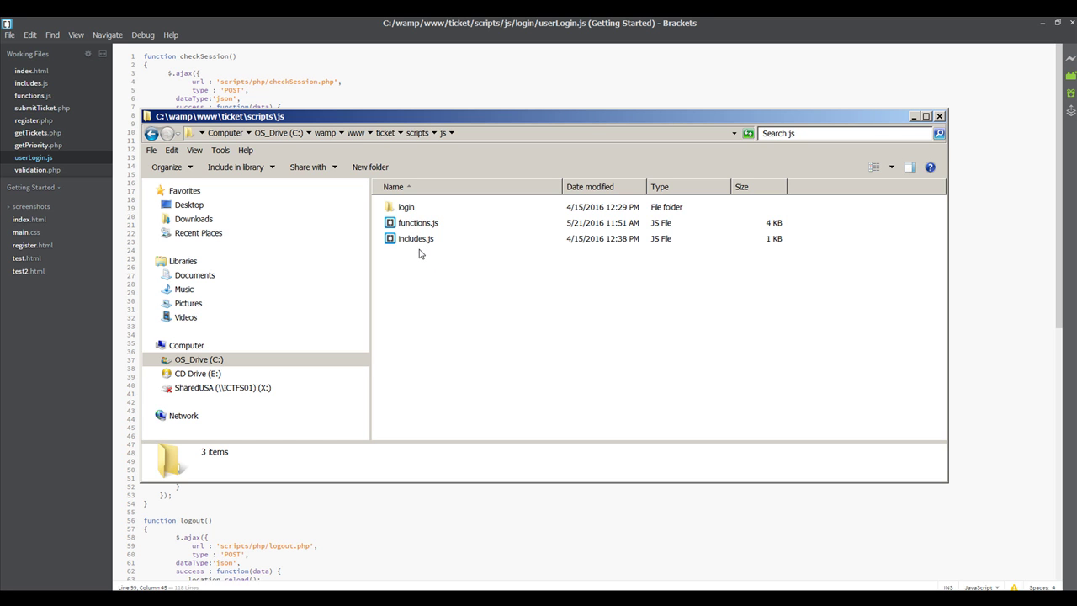
{"action": "double_click", "coordinate": [406, 207]}
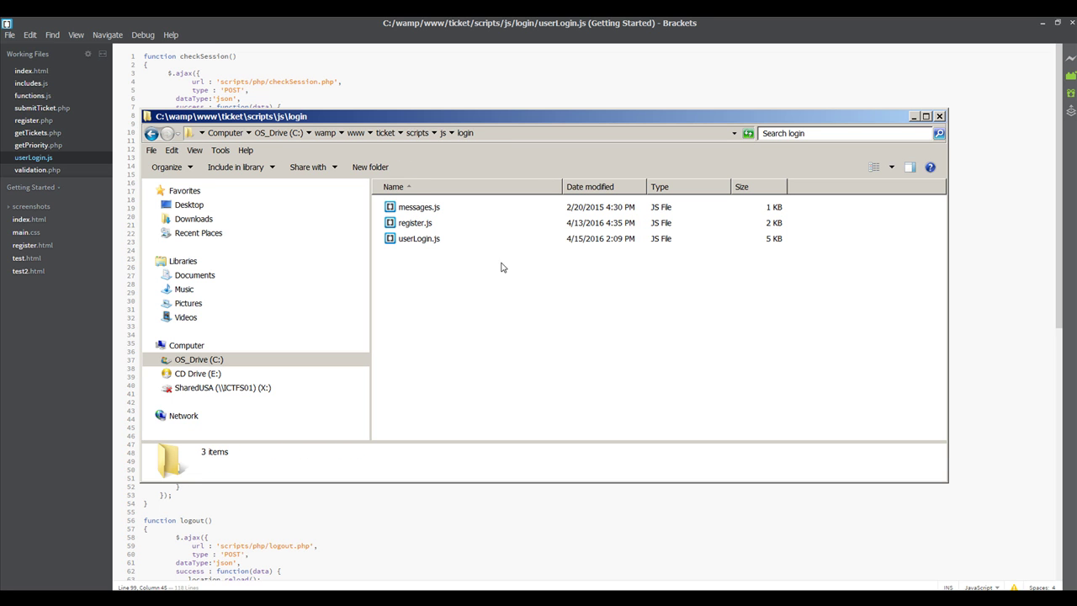
{"action": "double_click", "coordinate": [413, 223]}
{"action": "left_click", "coordinate": [429, 238]}
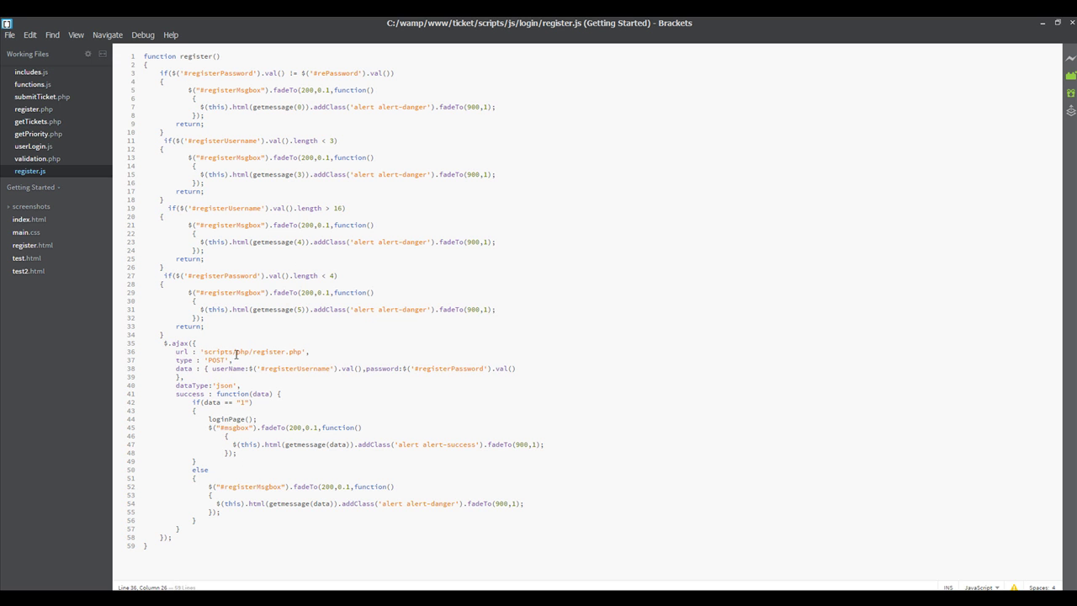
- Mark the register.php url on line 36 of register.js, then open register.php
{"action": "left_click", "coordinate": [263, 353]}
{"action": "left_click", "coordinate": [38, 110]}
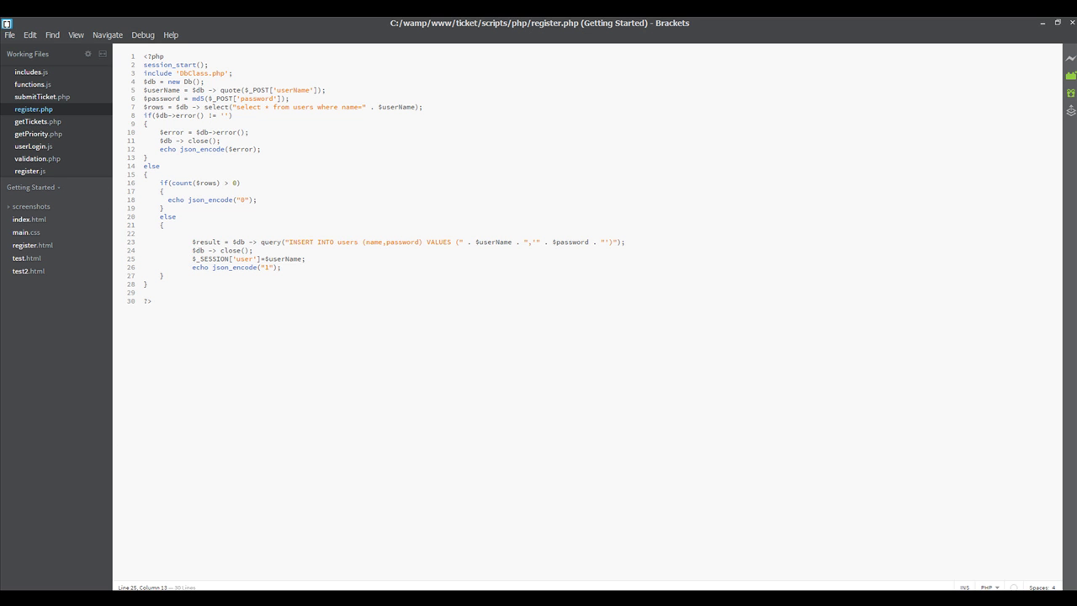
- Open dbClass.php from the php folder and inspect its select failure check and mysqli connection
{"action": "left_click", "coordinate": [135, 579]}
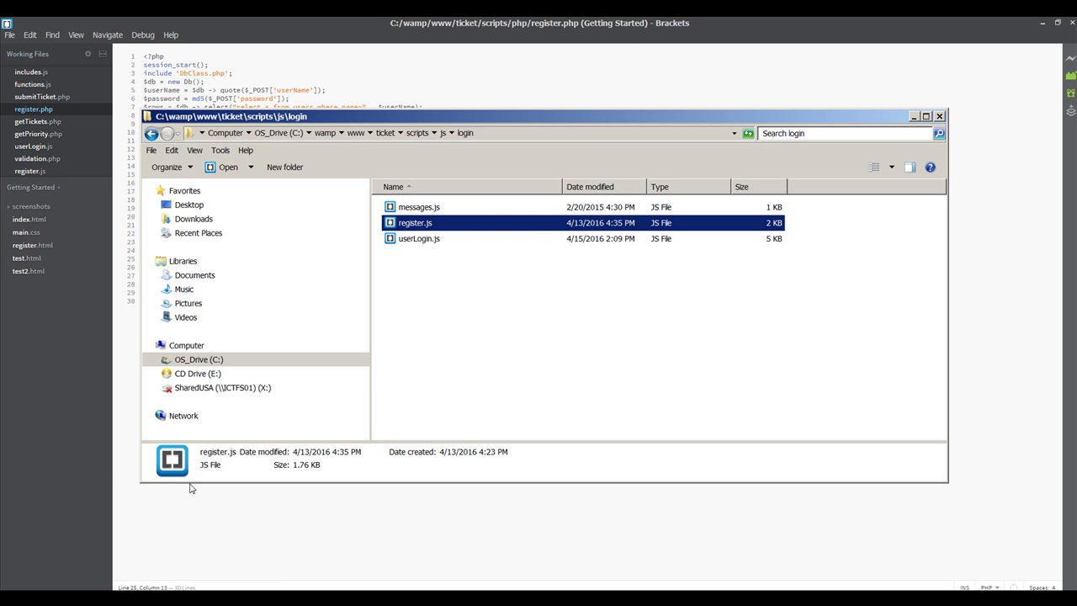
{"action": "left_click", "coordinate": [151, 133]}
{"action": "left_click", "coordinate": [407, 224]}
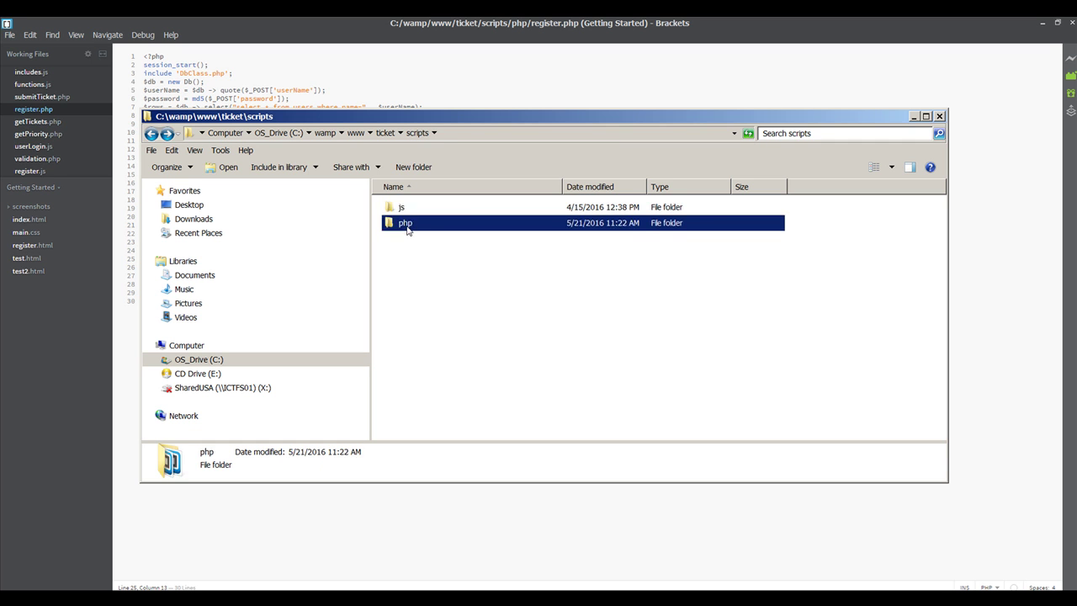
{"action": "double_click", "coordinate": [407, 224]}
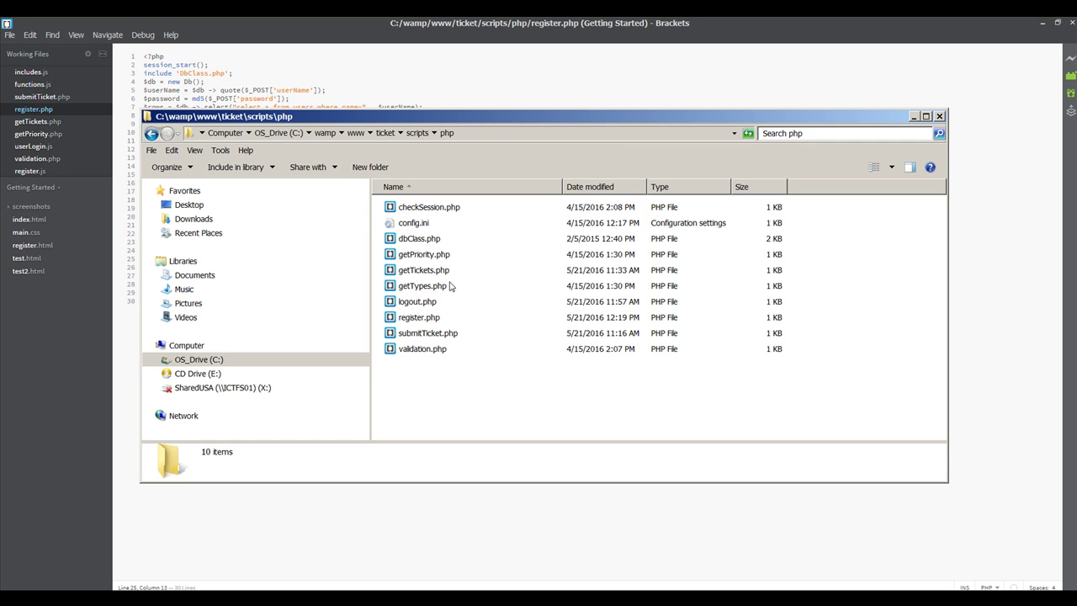
{"action": "double_click", "coordinate": [419, 238]}
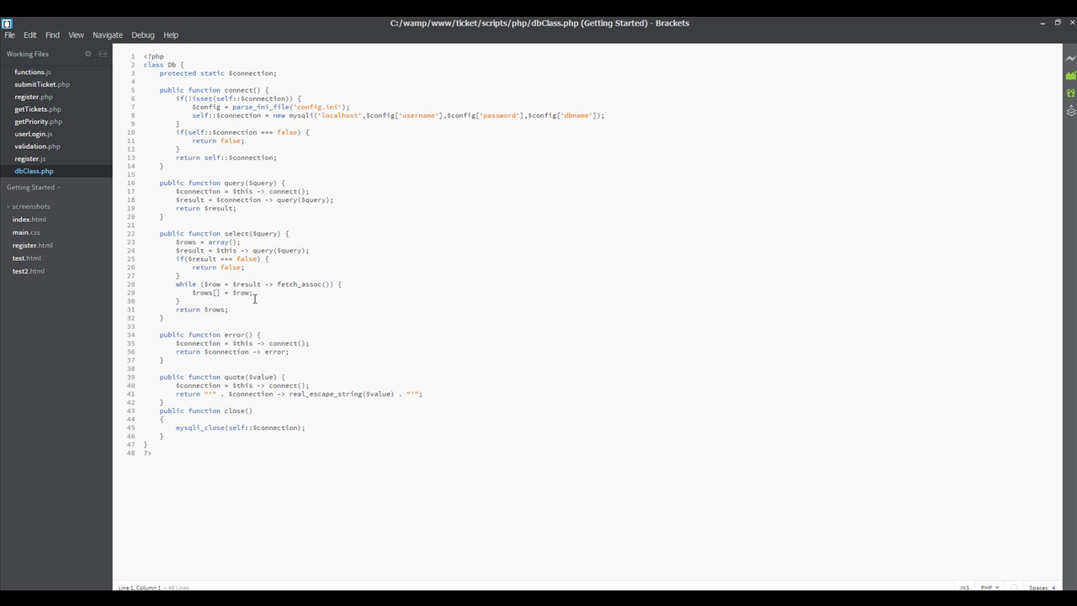
{"action": "left_click", "coordinate": [254, 259]}
{"action": "left_click", "coordinate": [330, 117]}
- Read config.ini's username, password and dbname in Notepad, close it, and return to dbClass.php
{"action": "left_click", "coordinate": [134, 581]}
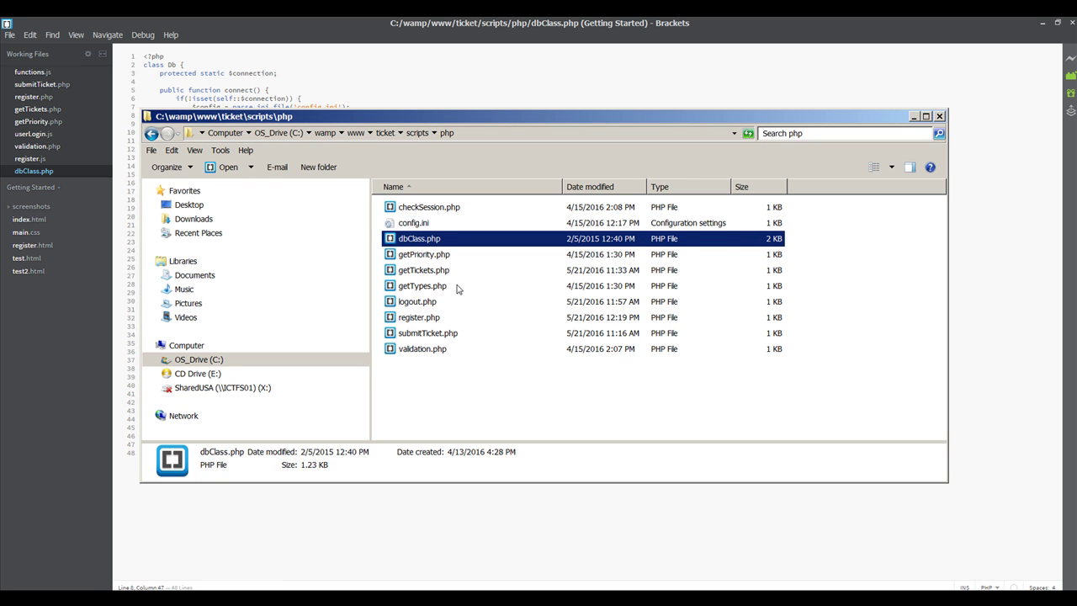
{"action": "left_click", "coordinate": [421, 224]}
{"action": "right_click", "coordinate": [441, 225]}
{"action": "left_click", "coordinate": [465, 231]}
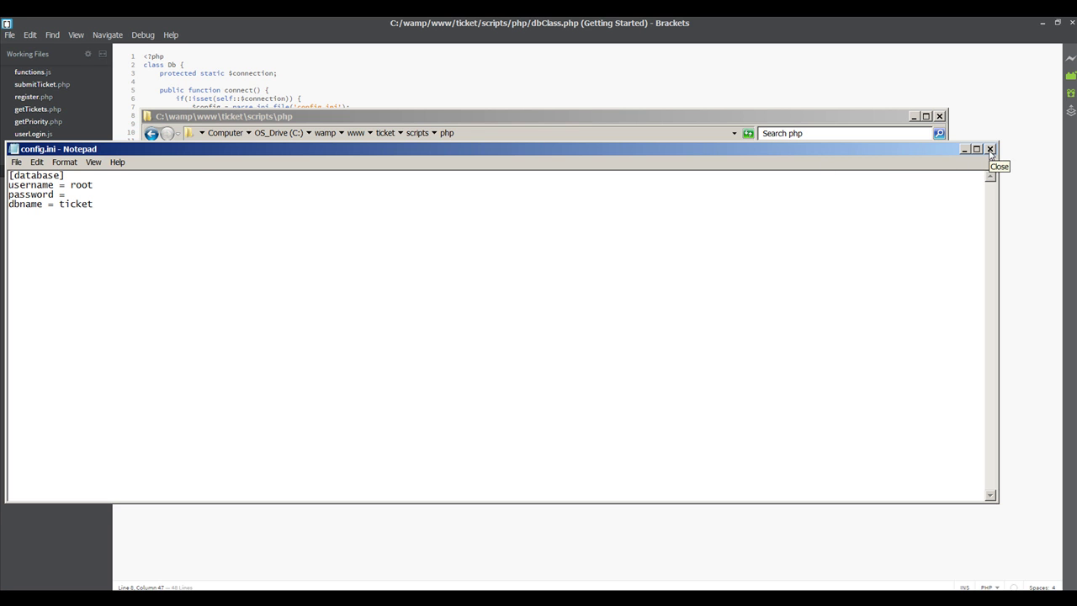
{"action": "left_click", "coordinate": [990, 150]}
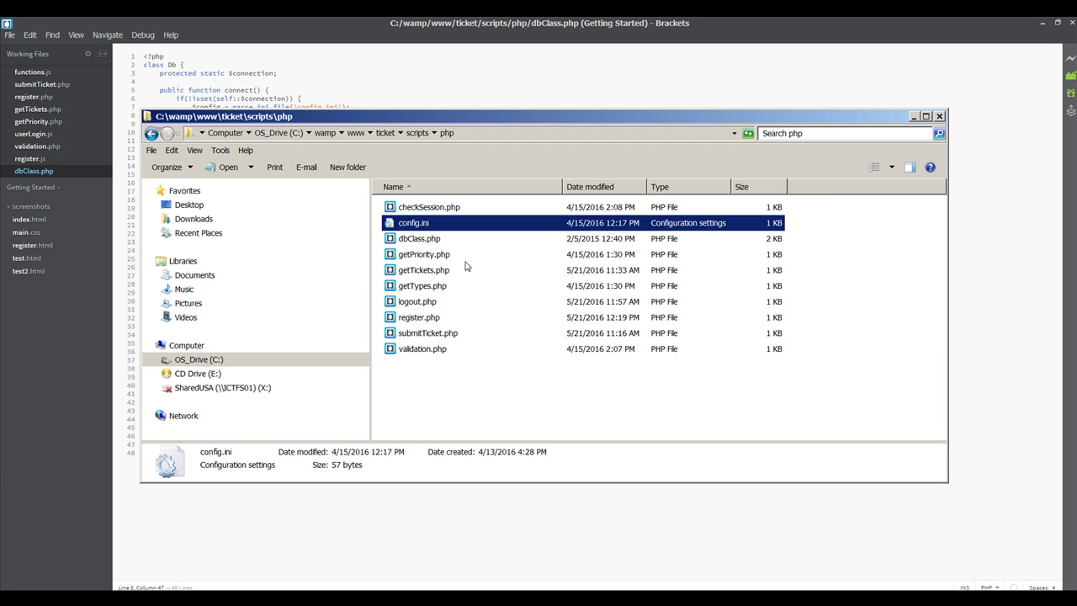
{"action": "left_click", "coordinate": [325, 89]}
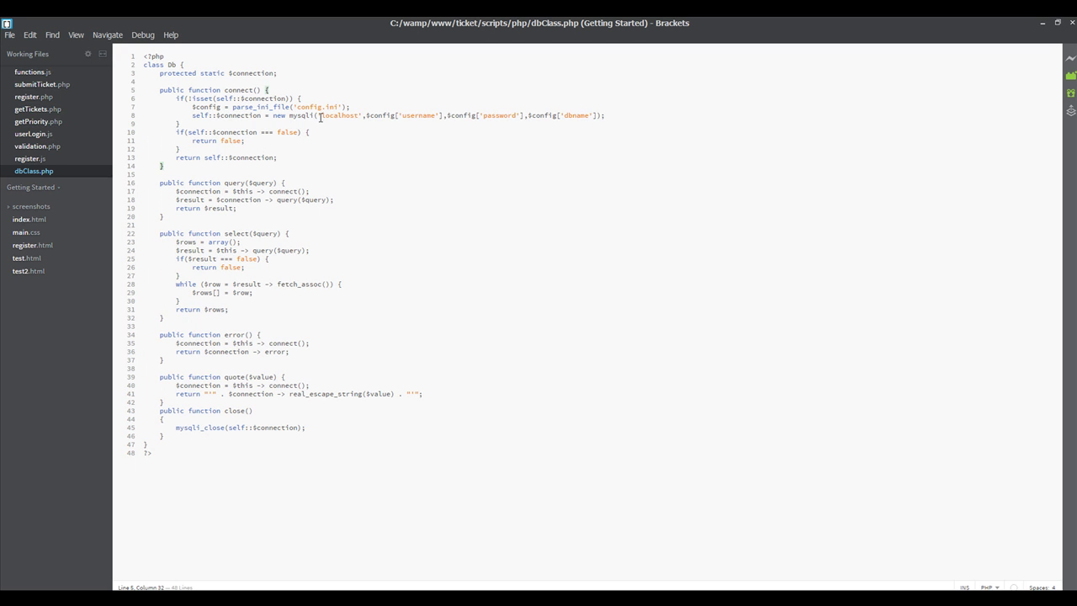
{"action": "double_click", "coordinate": [336, 115]}
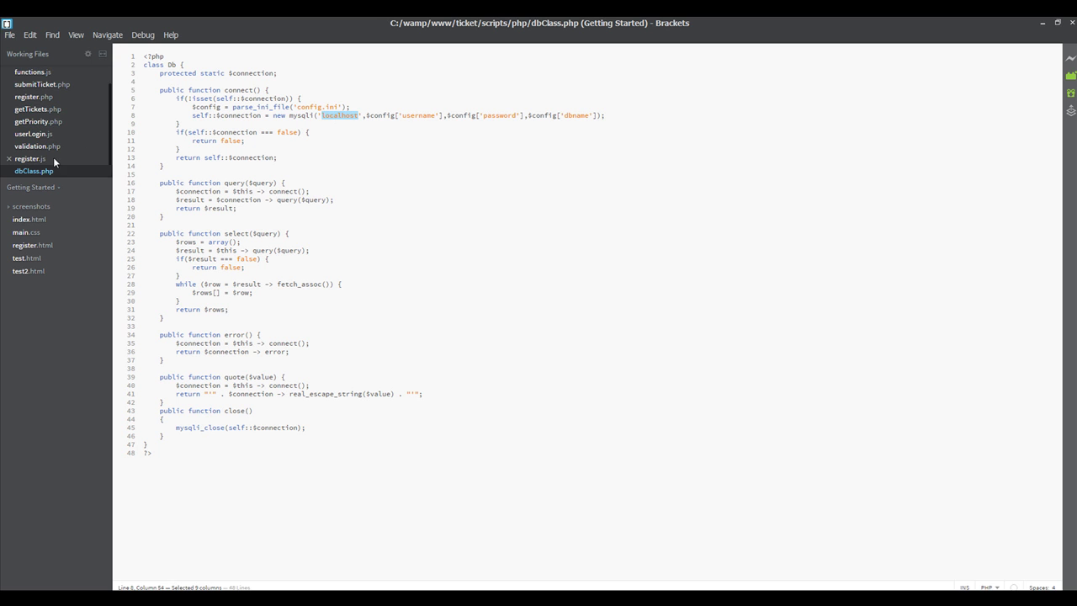
- In register.php, review lines 1–5 and place the cursor inside line 23's VALUES string
{"action": "left_click", "coordinate": [40, 97]}
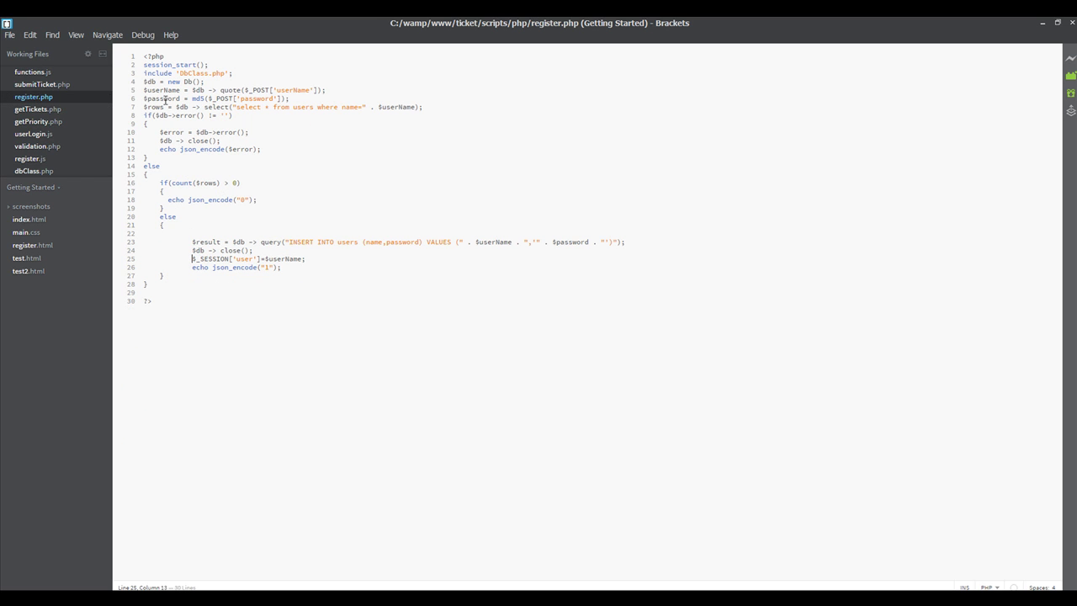
{"action": "left_click_drag", "start_coordinate": [150, 66], "coordinate": [233, 73]}
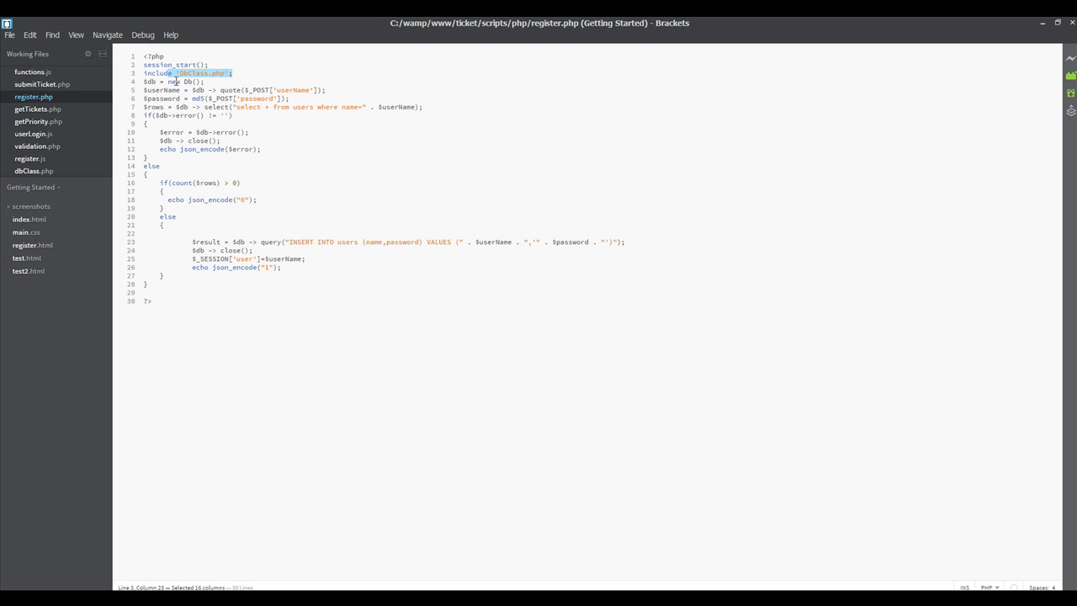
{"action": "left_click_drag", "start_coordinate": [146, 81], "coordinate": [205, 81]}
{"action": "left_click", "coordinate": [186, 82]}
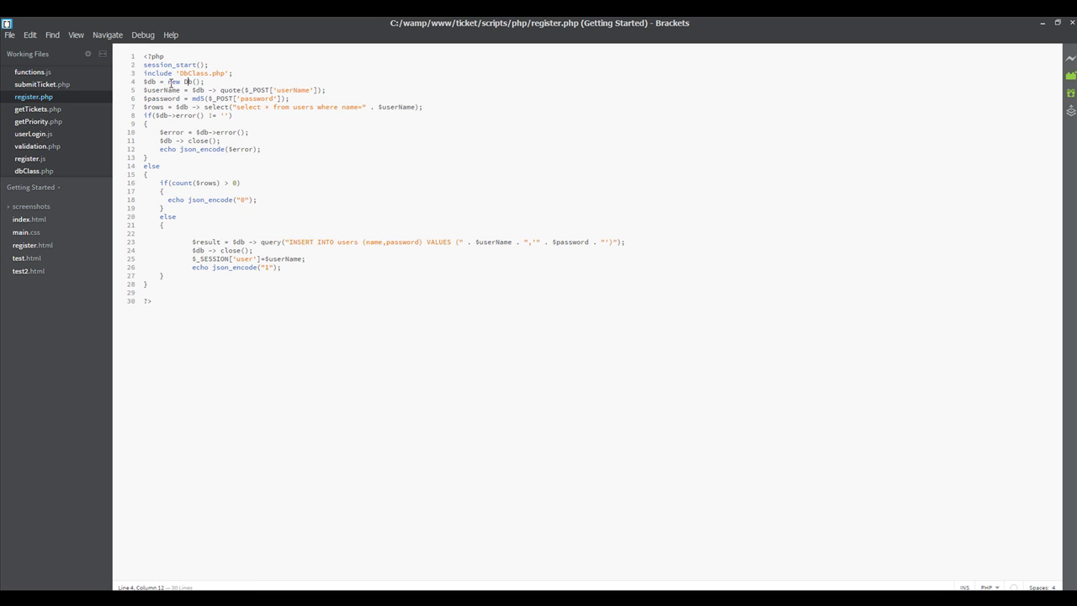
{"action": "left_click", "coordinate": [192, 90]}
{"action": "left_click", "coordinate": [458, 242]}
{"action": "left_click", "coordinate": [529, 242]}
{"action": "type", "text": "'"}
- Review the users select query, row-count check and 0 return against register.js's result handling
{"action": "left_click_drag", "start_coordinate": [183, 108], "coordinate": [338, 108]}
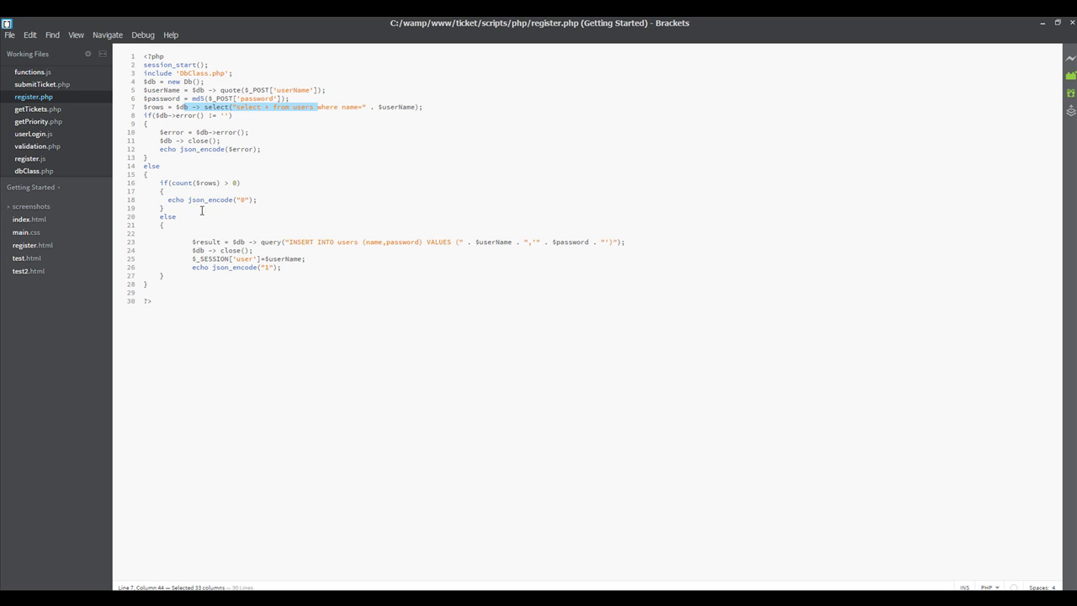
{"action": "left_click_drag", "start_coordinate": [195, 182], "coordinate": [241, 183]}
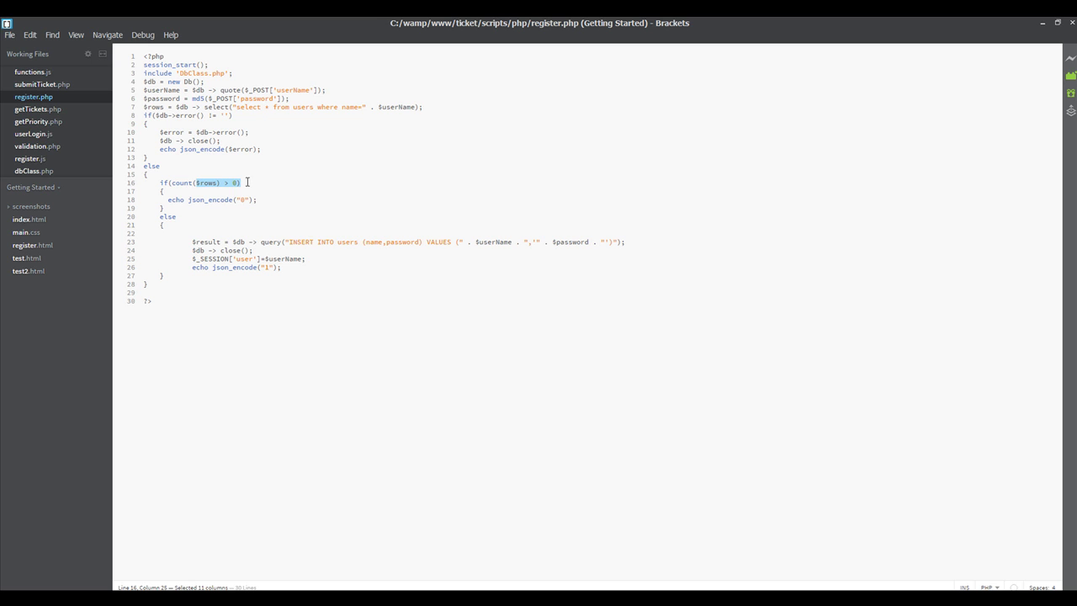
{"action": "left_click_drag", "start_coordinate": [240, 199], "coordinate": [249, 200]}
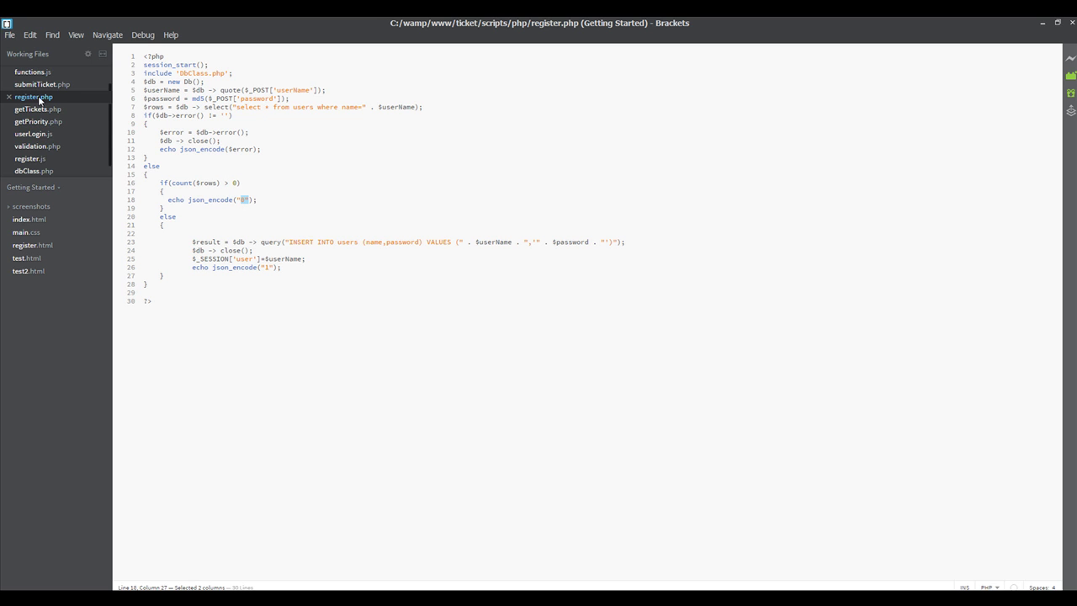
{"action": "left_click", "coordinate": [29, 158]}
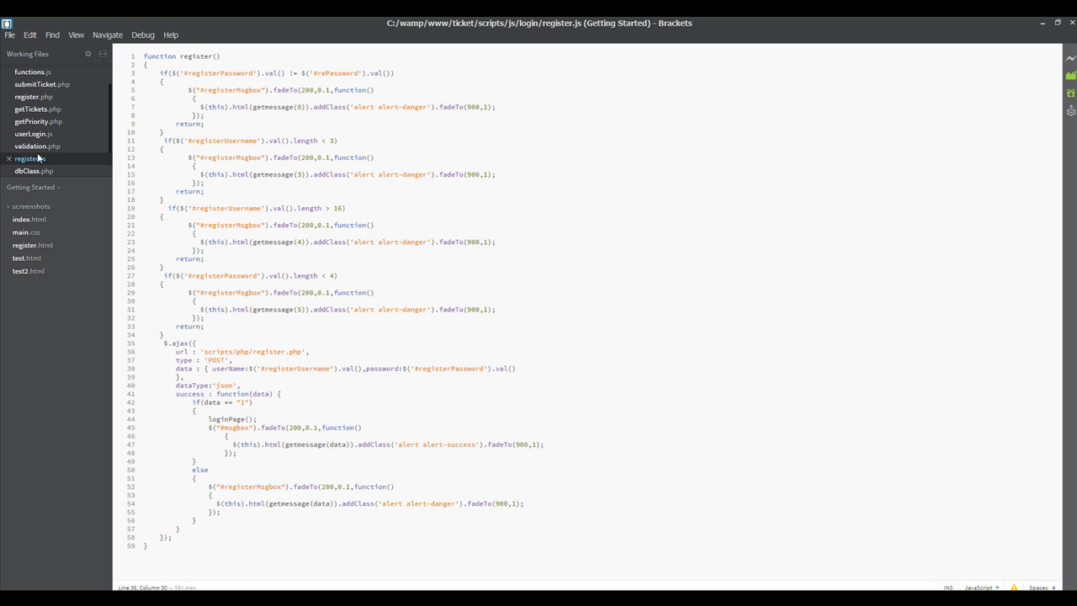
{"action": "left_click", "coordinate": [38, 97]}
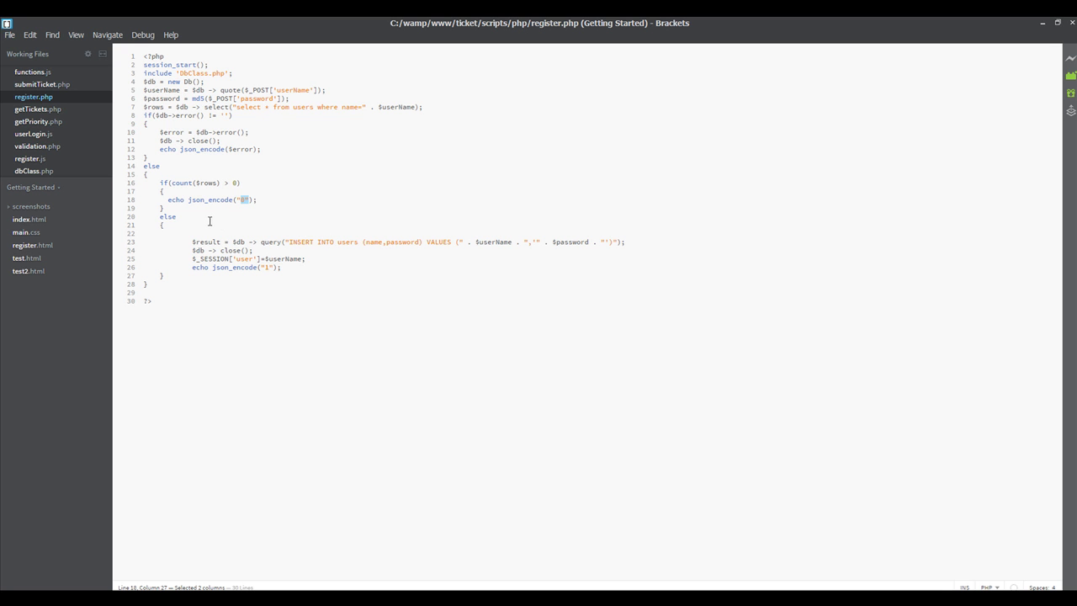
- Show functions.js and close dbClass.php, register.js and validation.php in Working Files
{"action": "left_click", "coordinate": [33, 71]}
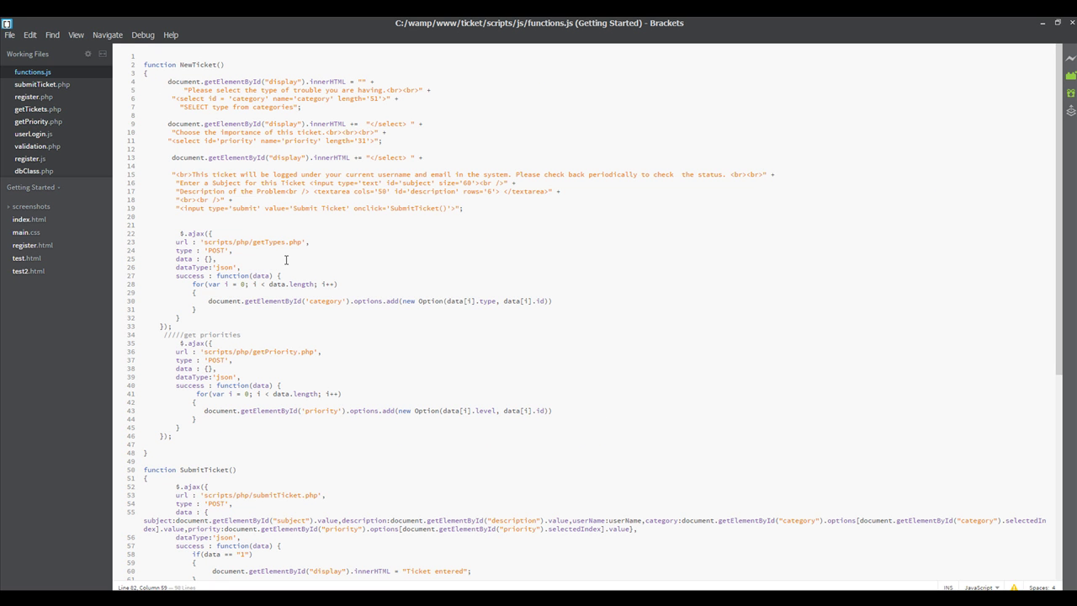
{"action": "scroll", "coordinate": [196, 75], "scroll_direction": "down", "scroll_amount": 5}
{"action": "scroll", "coordinate": [202, 109], "scroll_direction": "down", "scroll_amount": 5}
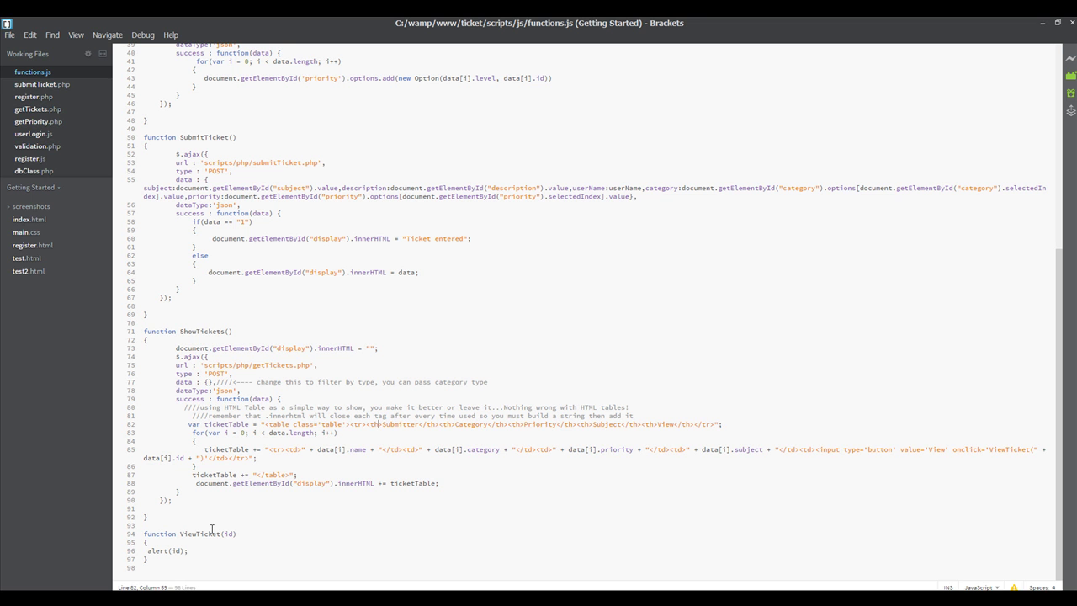
{"action": "scroll", "coordinate": [212, 528], "scroll_direction": "up", "scroll_amount": 15}
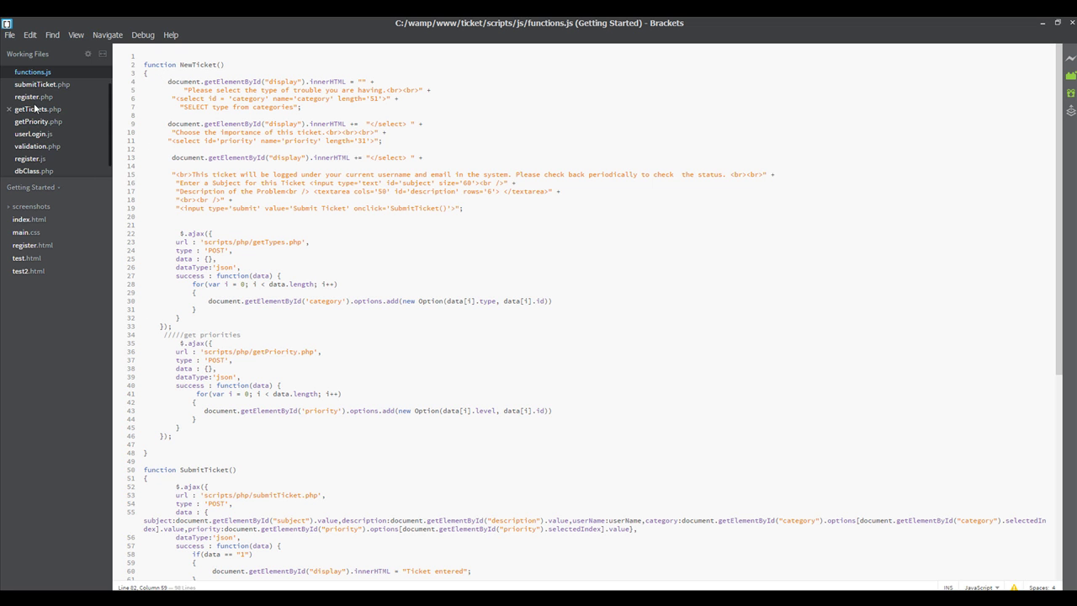
{"action": "mouse_move", "coordinate": [33, 171]}
{"action": "left_click", "coordinate": [9, 171]}
{"action": "left_click", "coordinate": [8, 158]}
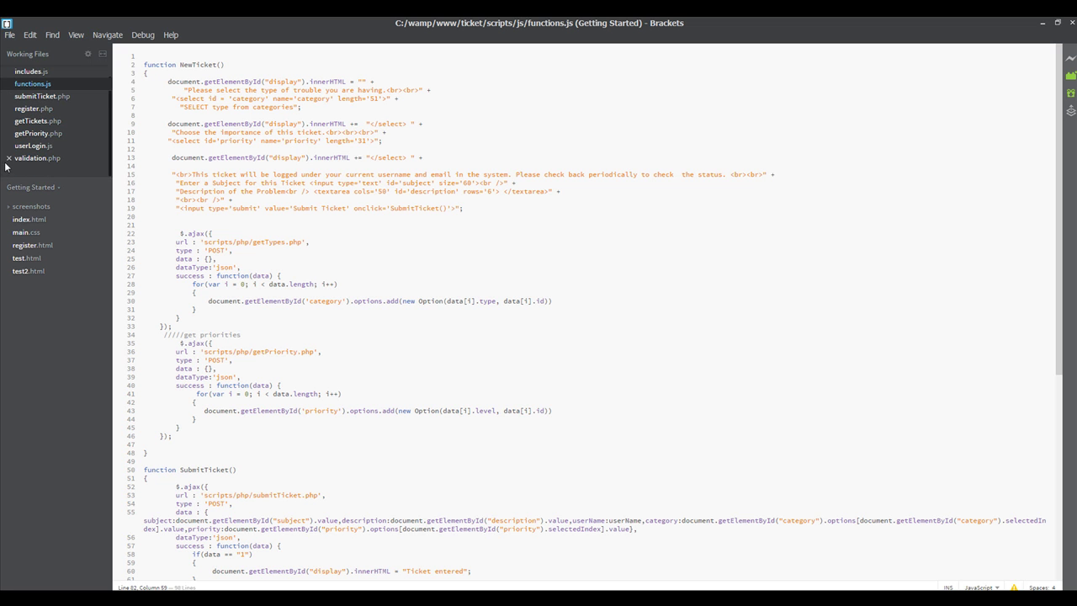
{"action": "left_click", "coordinate": [8, 158]}
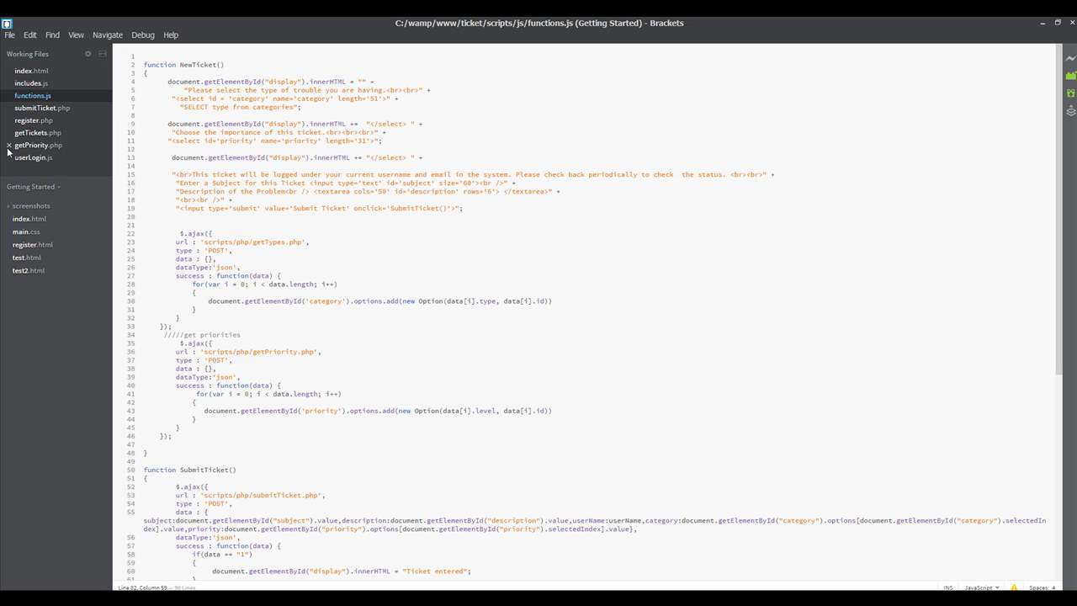
{"action": "left_click", "coordinate": [30, 71]}
{"action": "left_click_drag", "start_coordinate": [271, 174], "coordinate": [273, 182]}
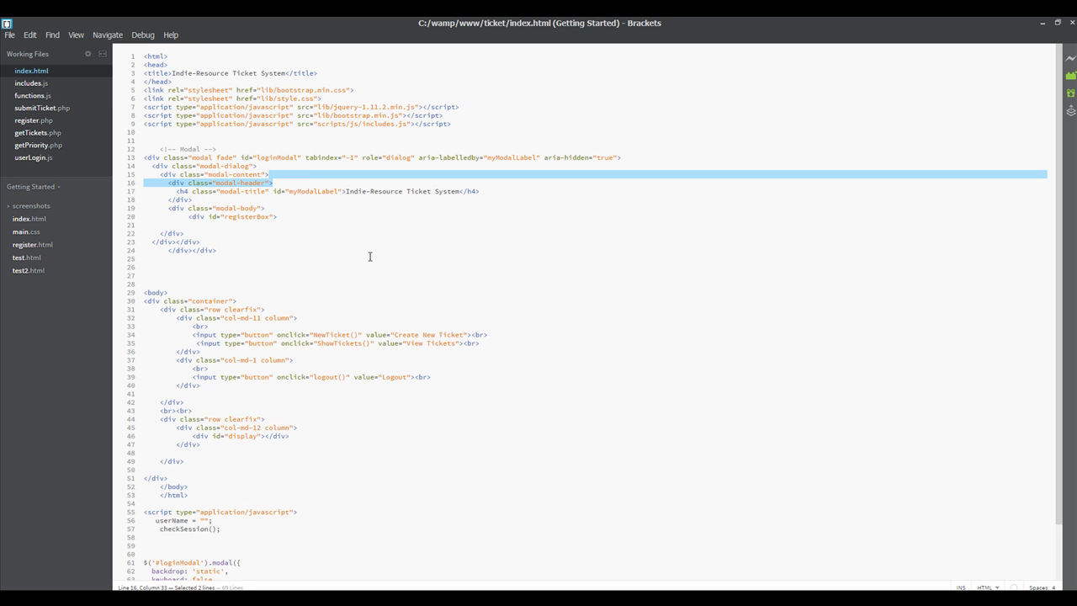
{"action": "left_click_drag", "start_coordinate": [313, 334], "coordinate": [359, 334]}
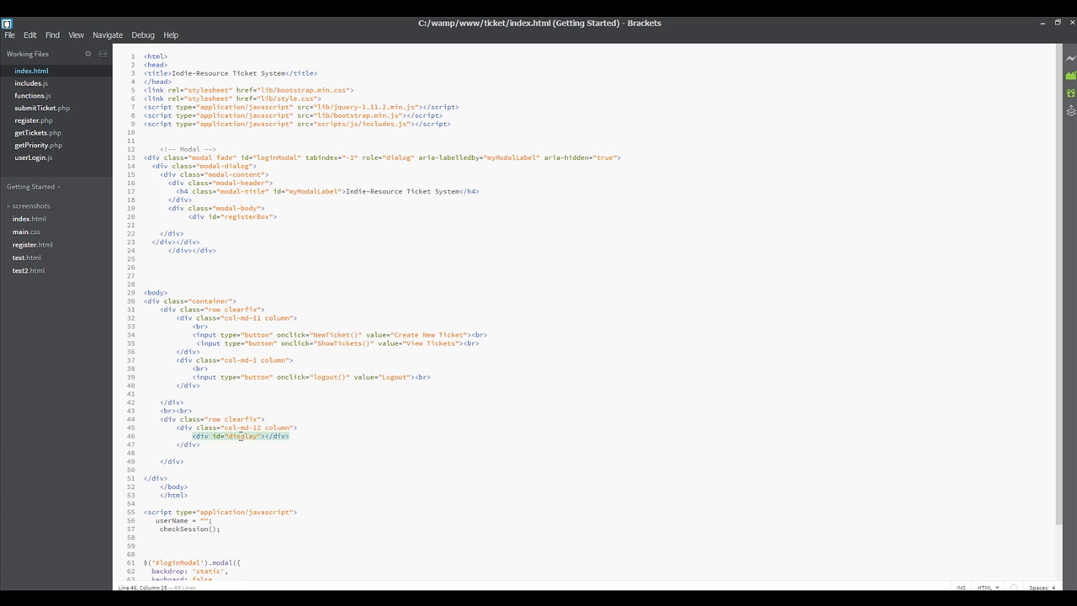
{"action": "left_click_drag", "start_coordinate": [239, 436], "coordinate": [257, 436]}
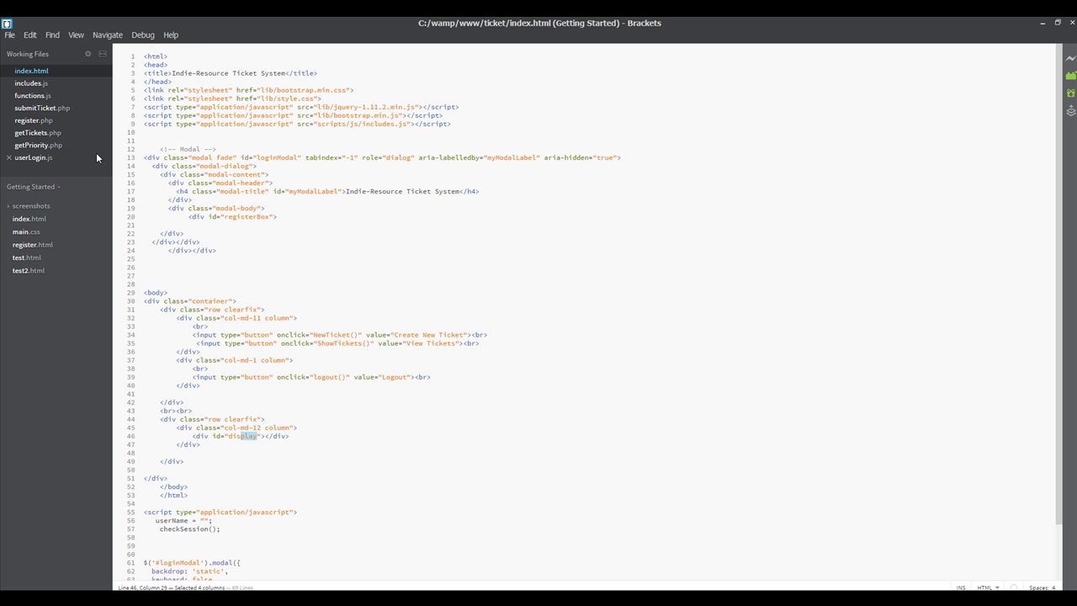
{"action": "mouse_move", "coordinate": [38, 133]}
{"action": "left_click", "coordinate": [37, 96]}
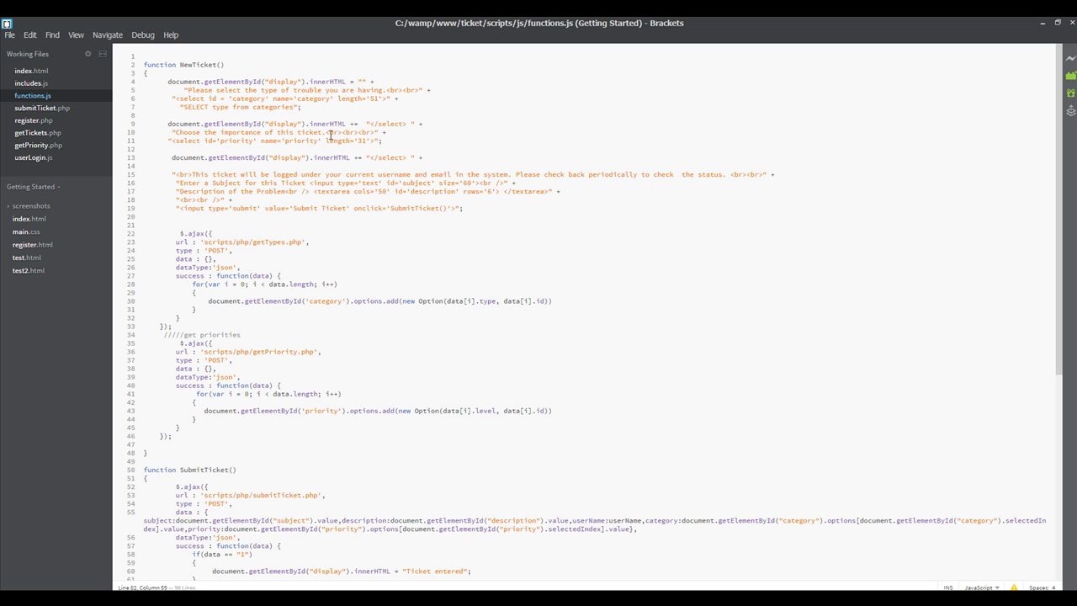
{"action": "double_click", "coordinate": [326, 122]}
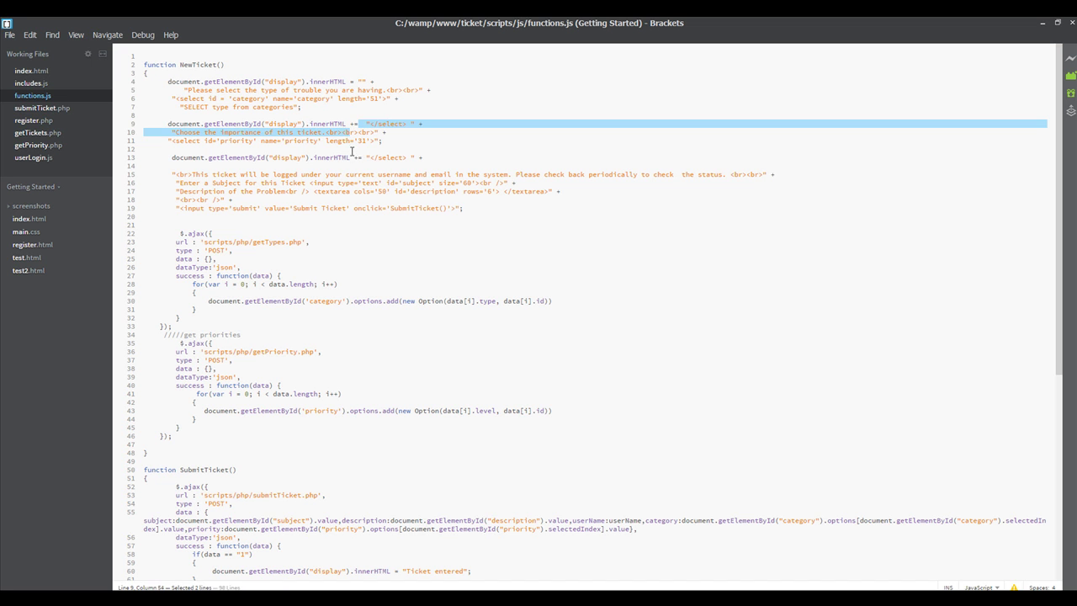
{"action": "left_click_drag", "start_coordinate": [352, 158], "coordinate": [366, 158]}
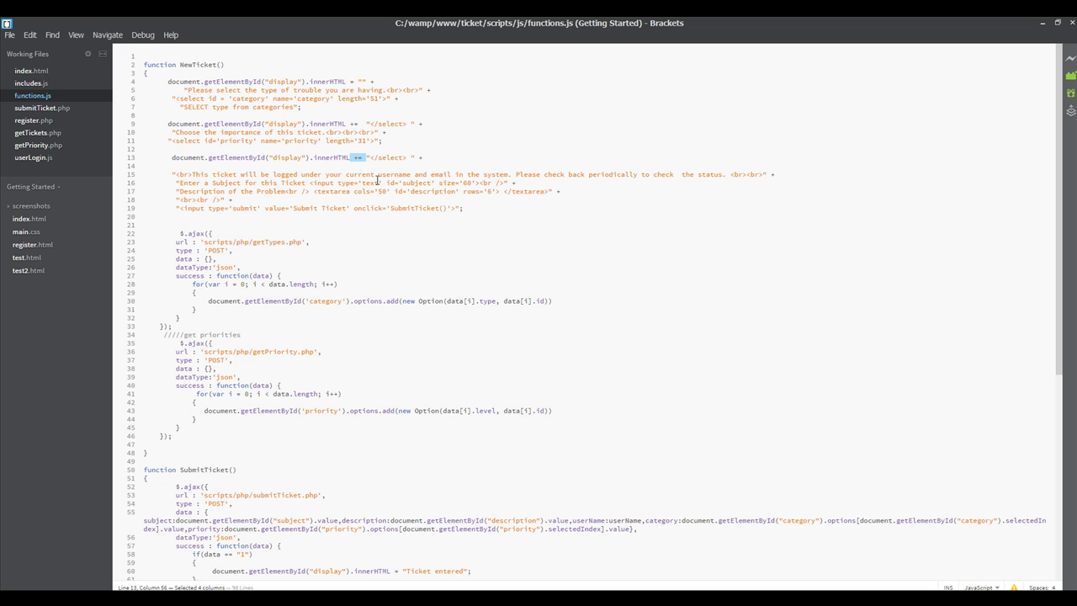
{"action": "left_click", "coordinate": [387, 140]}
{"action": "left_click_drag", "start_coordinate": [380, 141], "coordinate": [385, 140]}
{"action": "scroll", "coordinate": [398, 253], "scroll_direction": "down", "scroll_amount": 10}
{"action": "left_click_drag", "start_coordinate": [202, 449], "coordinate": [253, 449]}
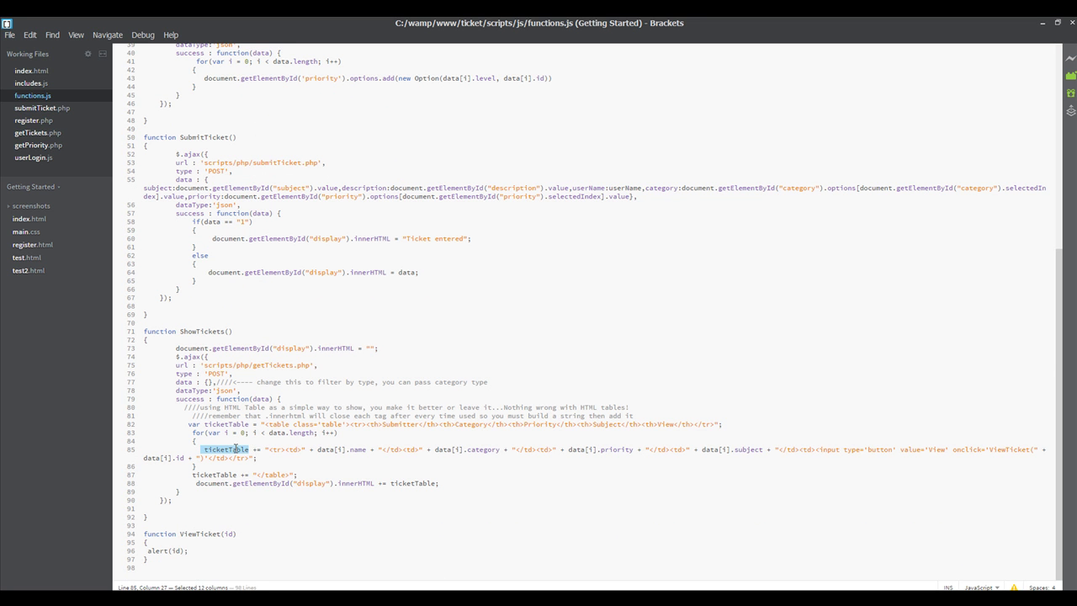
{"action": "left_click_drag", "start_coordinate": [349, 484], "coordinate": [441, 483]}
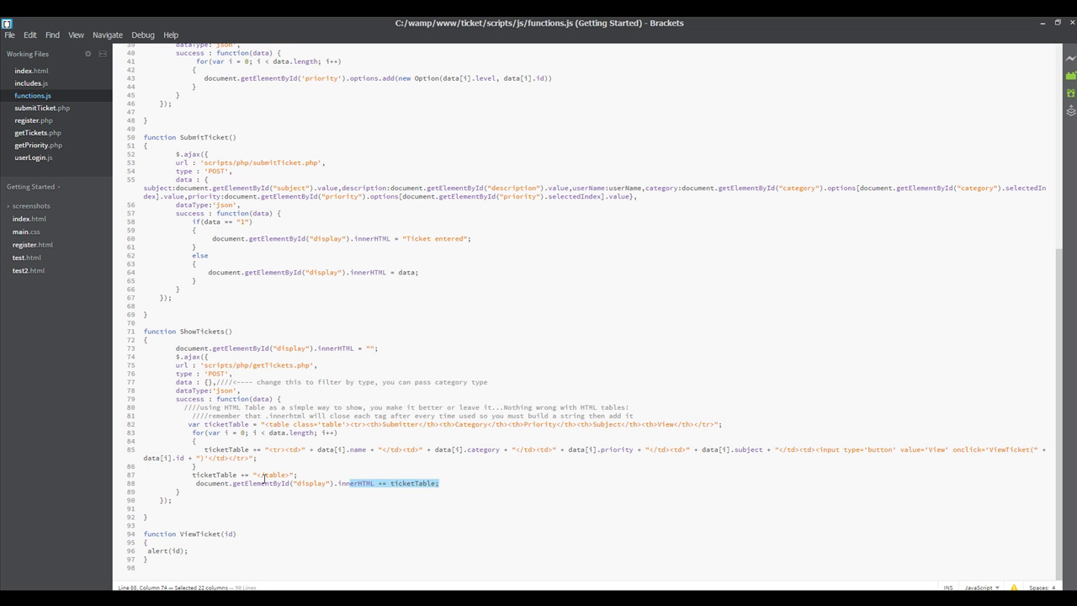
{"action": "left_click_drag", "start_coordinate": [197, 483], "coordinate": [439, 484]}
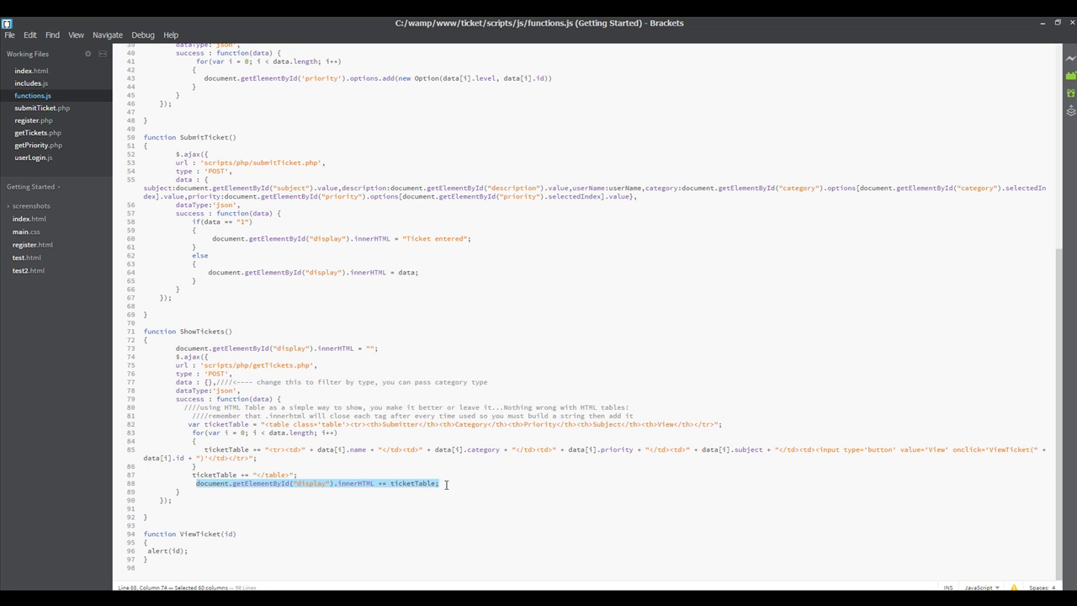
{"action": "scroll", "coordinate": [427, 457], "scroll_direction": "up", "scroll_amount": 13}
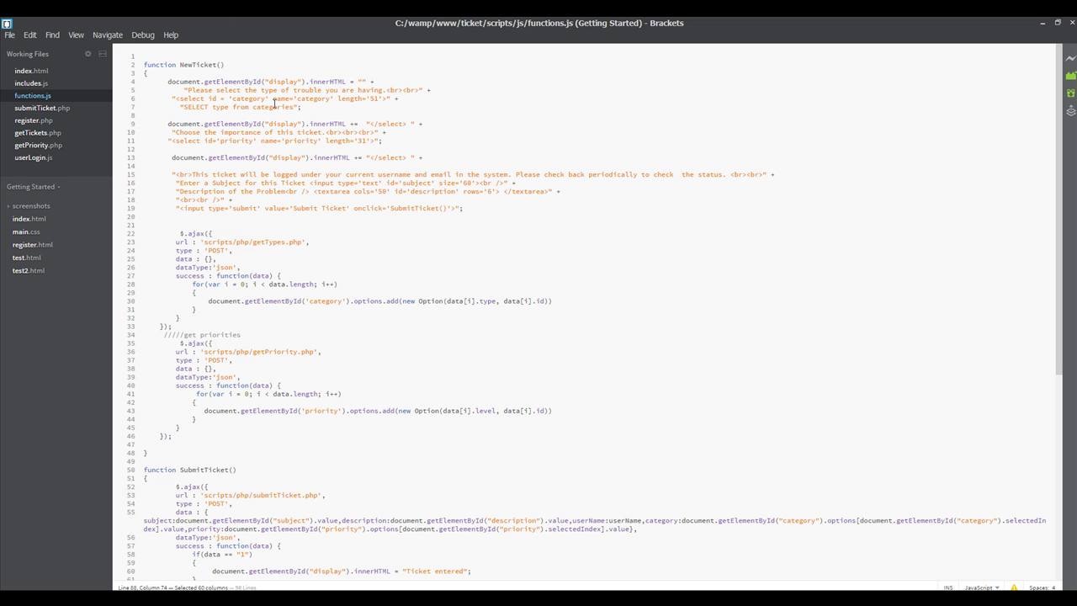
{"action": "left_click_drag", "start_coordinate": [188, 75], "coordinate": [407, 223]}
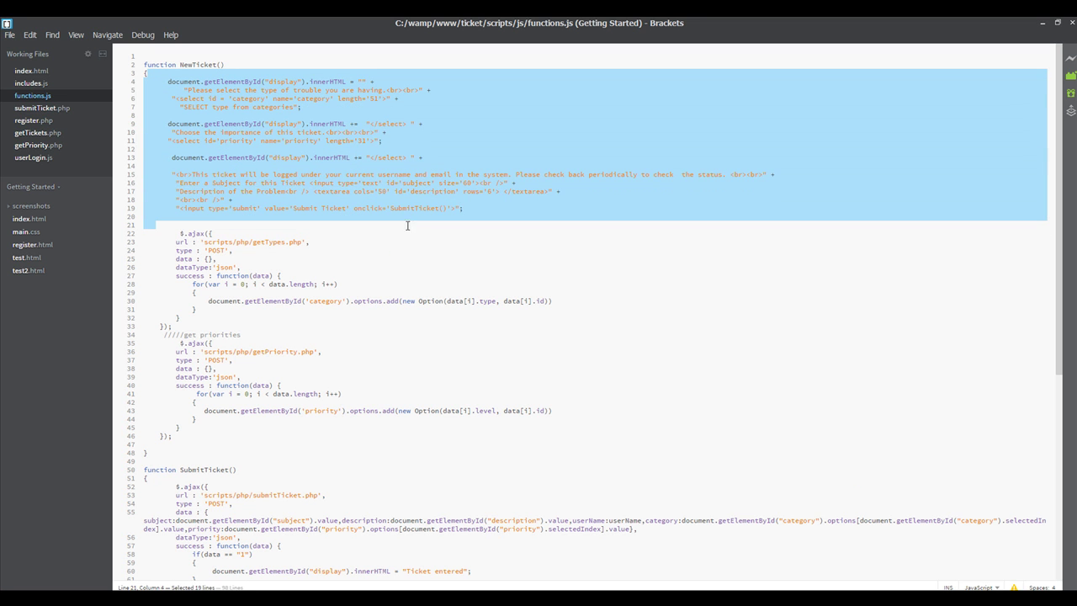
{"action": "left_click", "coordinate": [231, 199]}
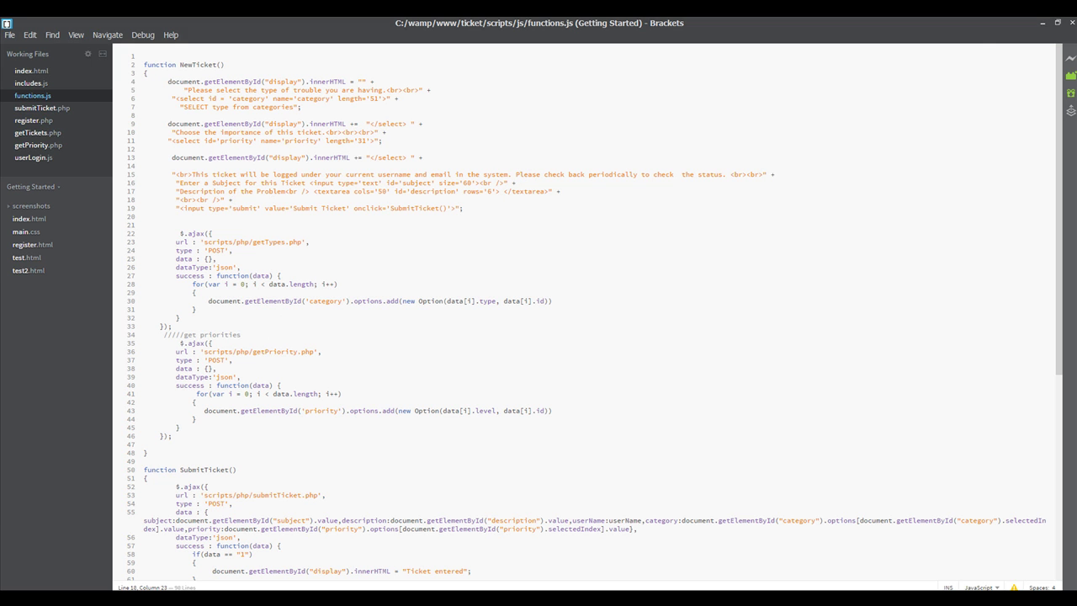
{"action": "key", "text": "alt+Tab"}
{"action": "left_click", "coordinate": [256, 69]}
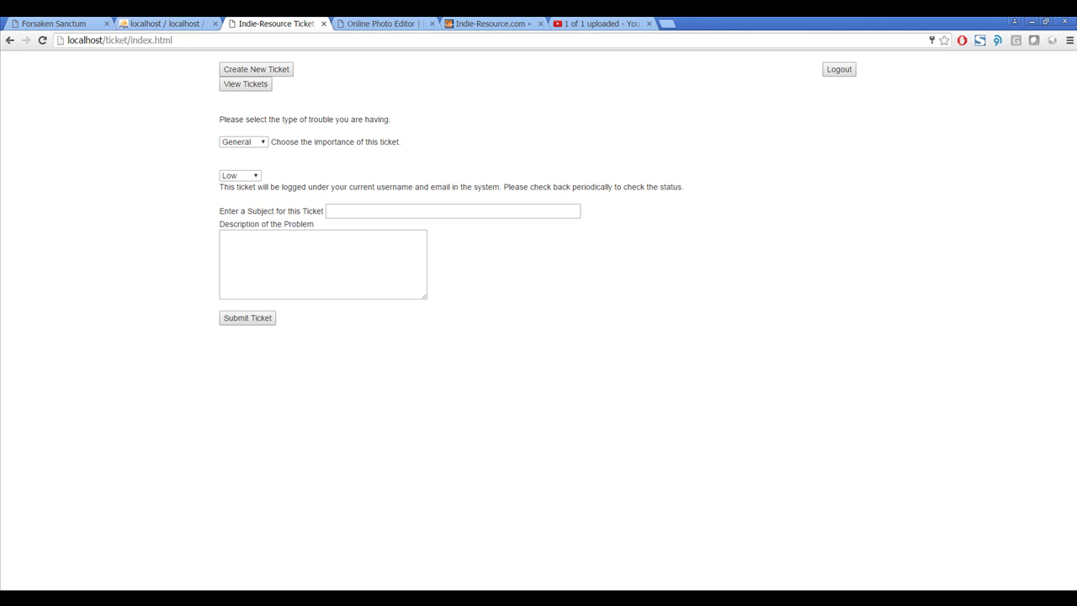
{"action": "key", "text": "alt+Tab"}
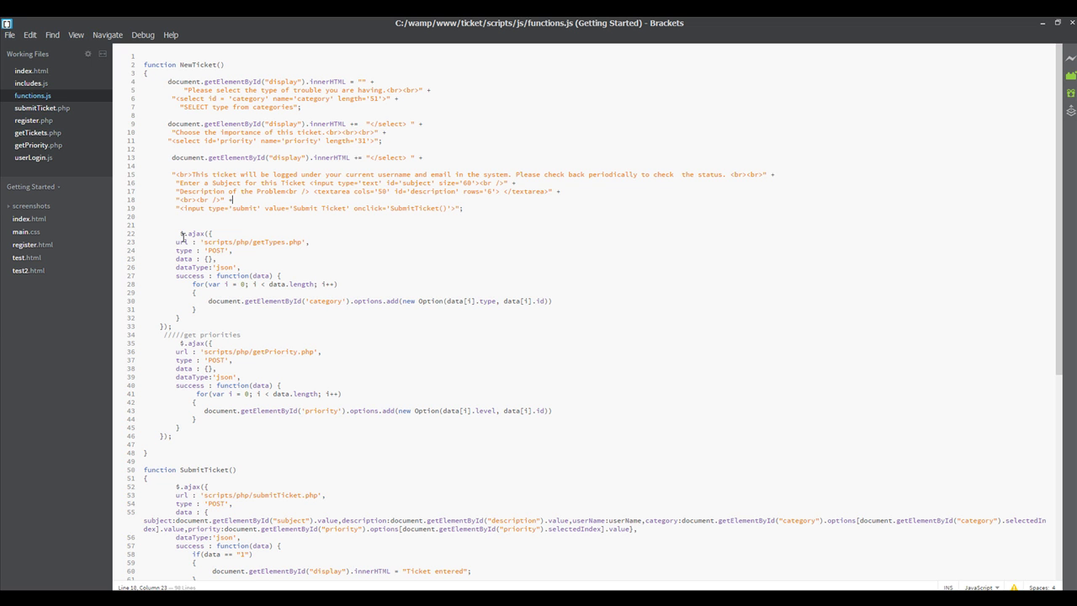
{"action": "left_click_drag", "start_coordinate": [177, 233], "coordinate": [282, 318]}
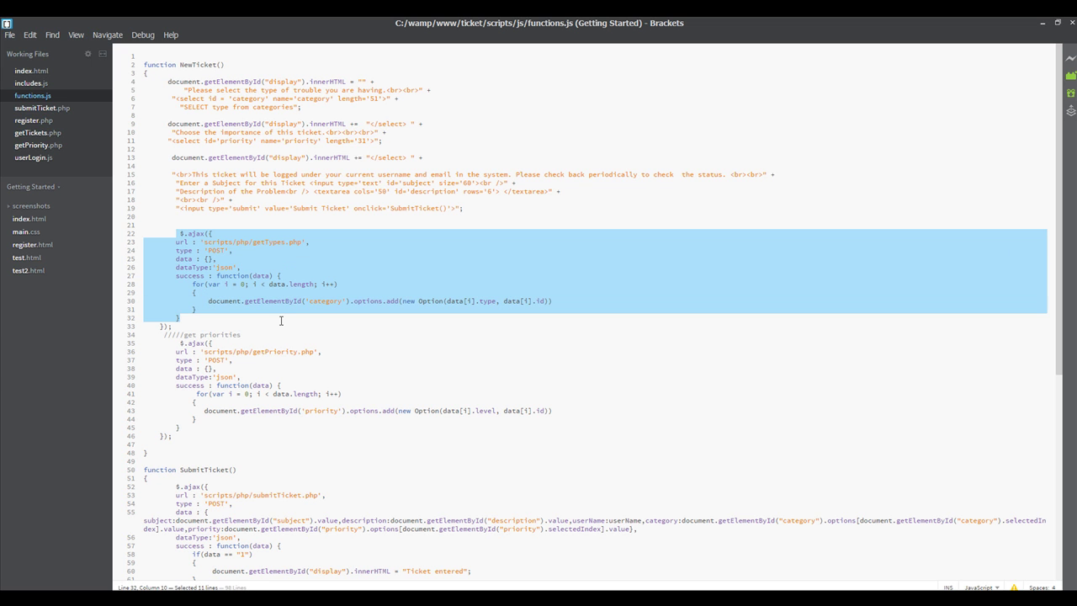
{"action": "left_click", "coordinate": [238, 244]}
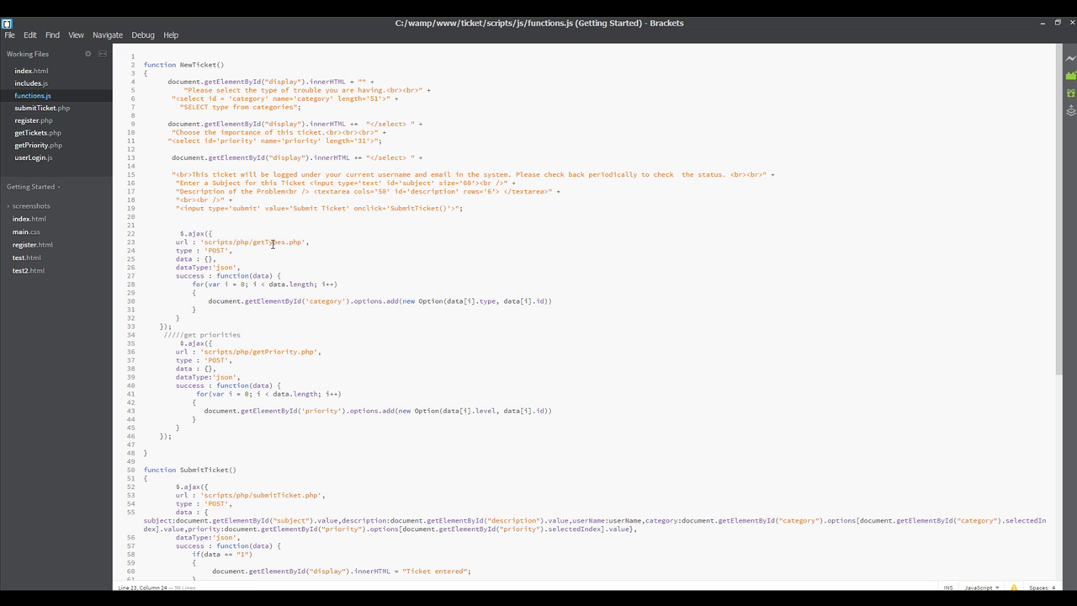
{"action": "left_click", "coordinate": [278, 352]}
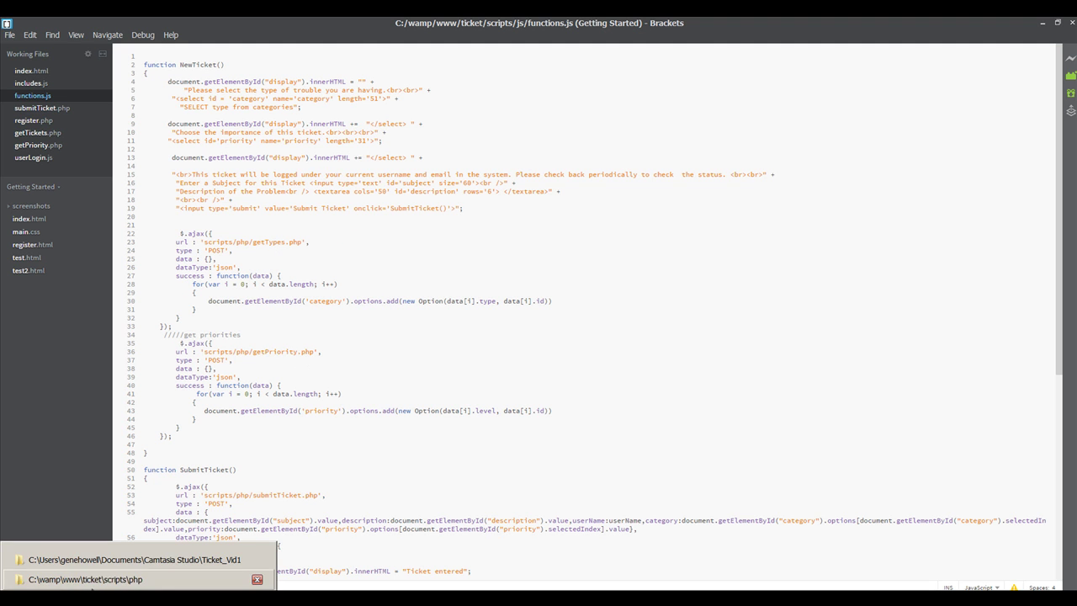
{"action": "left_click", "coordinate": [96, 576]}
{"action": "double_click", "coordinate": [423, 254]}
{"action": "left_click", "coordinate": [187, 98]}
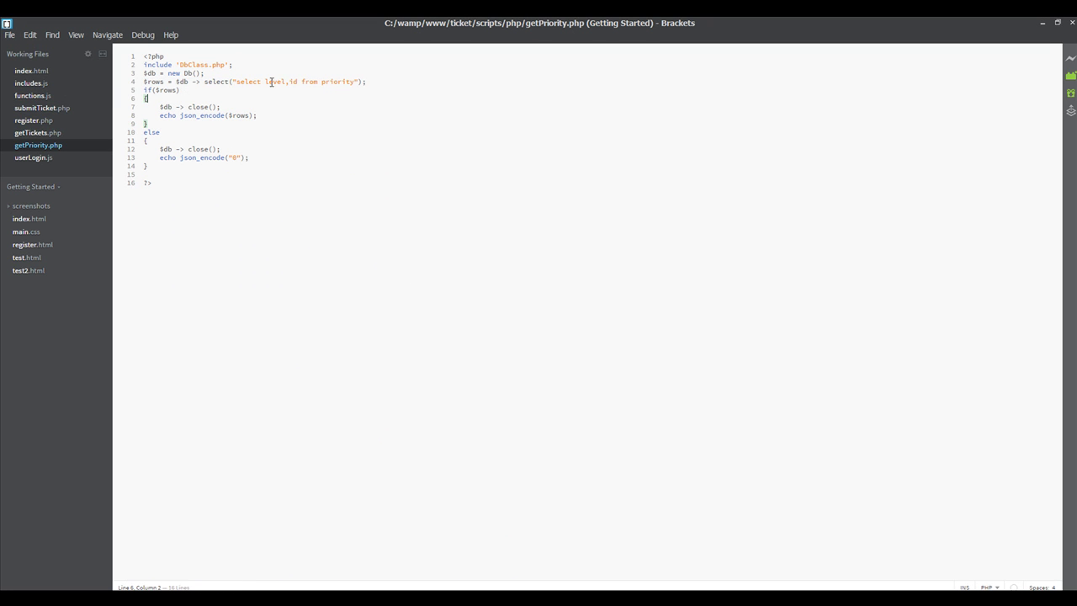
{"action": "double_click", "coordinate": [189, 115]}
{"action": "left_click", "coordinate": [232, 158]}
{"action": "left_click_drag", "start_coordinate": [160, 115], "coordinate": [256, 115]}
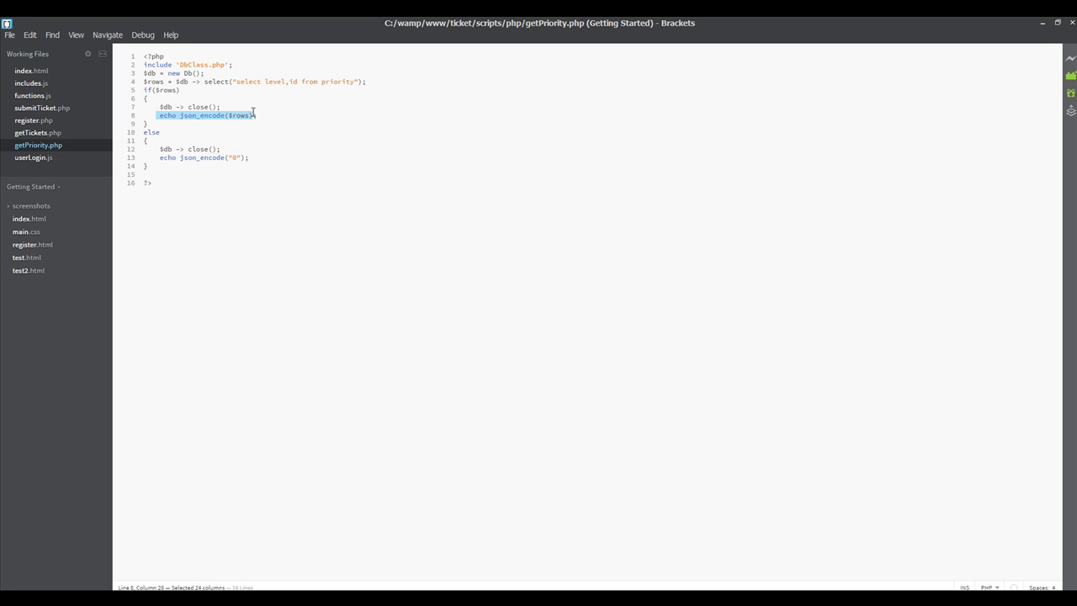
{"action": "left_click_drag", "start_coordinate": [212, 158], "coordinate": [247, 157]}
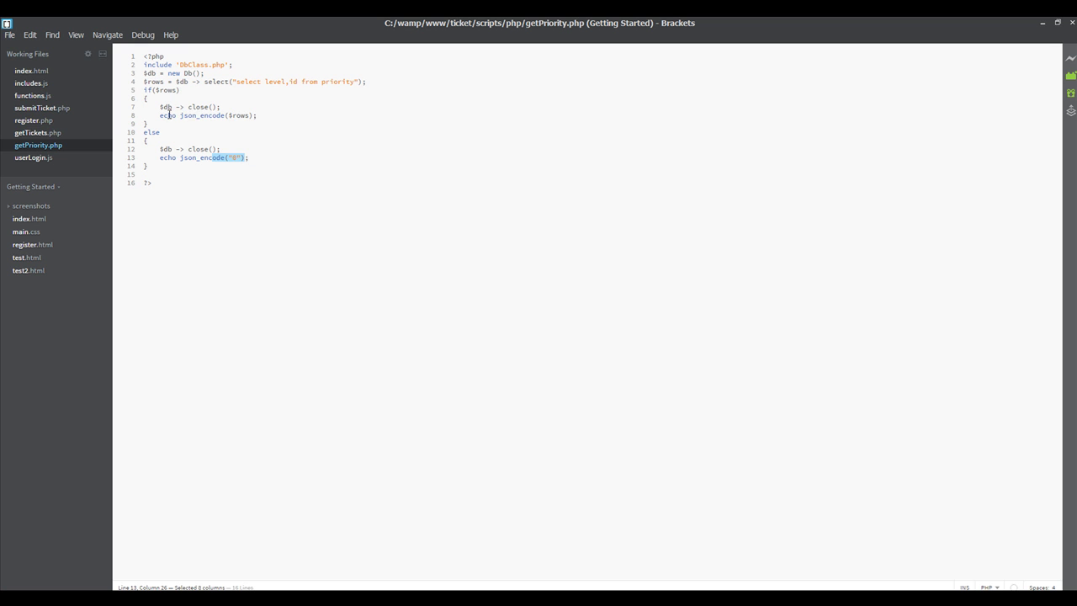
{"action": "left_click_drag", "start_coordinate": [168, 115], "coordinate": [258, 114]}
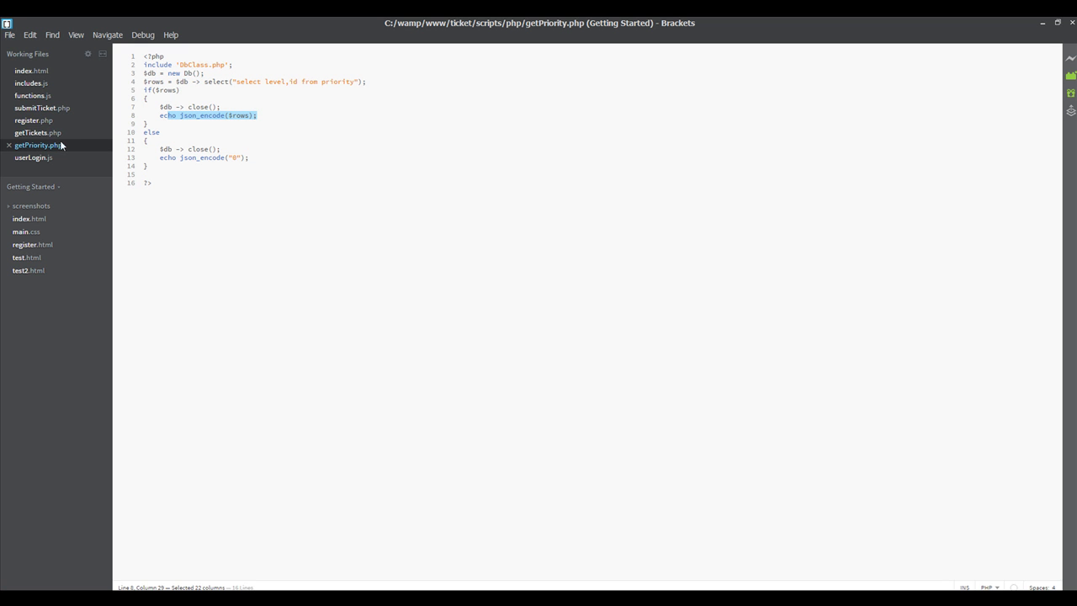
{"action": "left_click", "coordinate": [33, 95]}
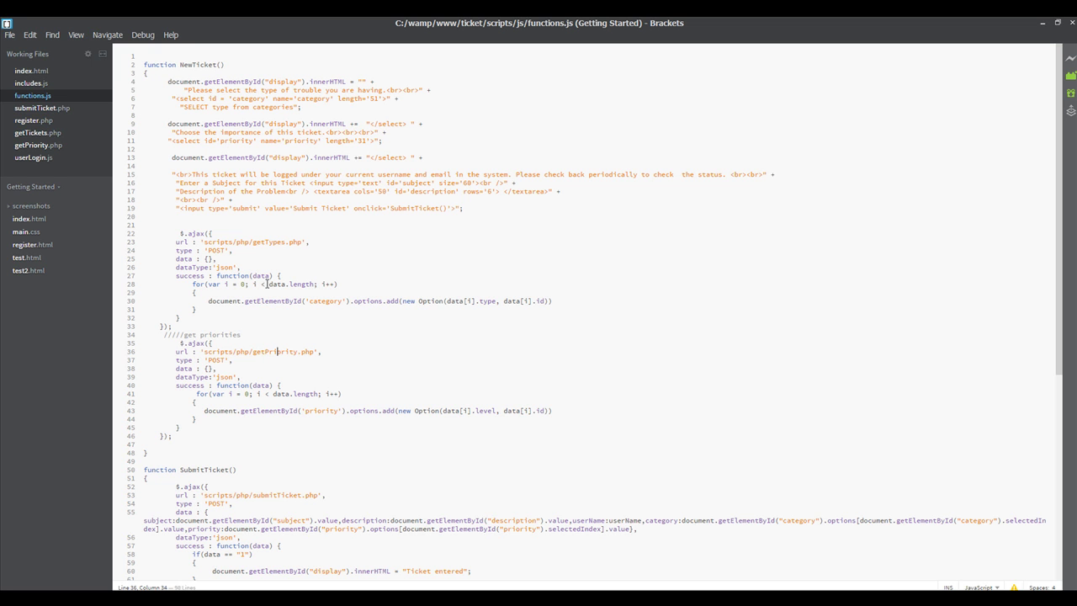
- Review functions.js's category loop and options.add line, then open Chrome's General trouble-type dropdown
{"action": "double_click", "coordinate": [228, 285]}
{"action": "left_click_drag", "start_coordinate": [192, 285], "coordinate": [180, 318]}
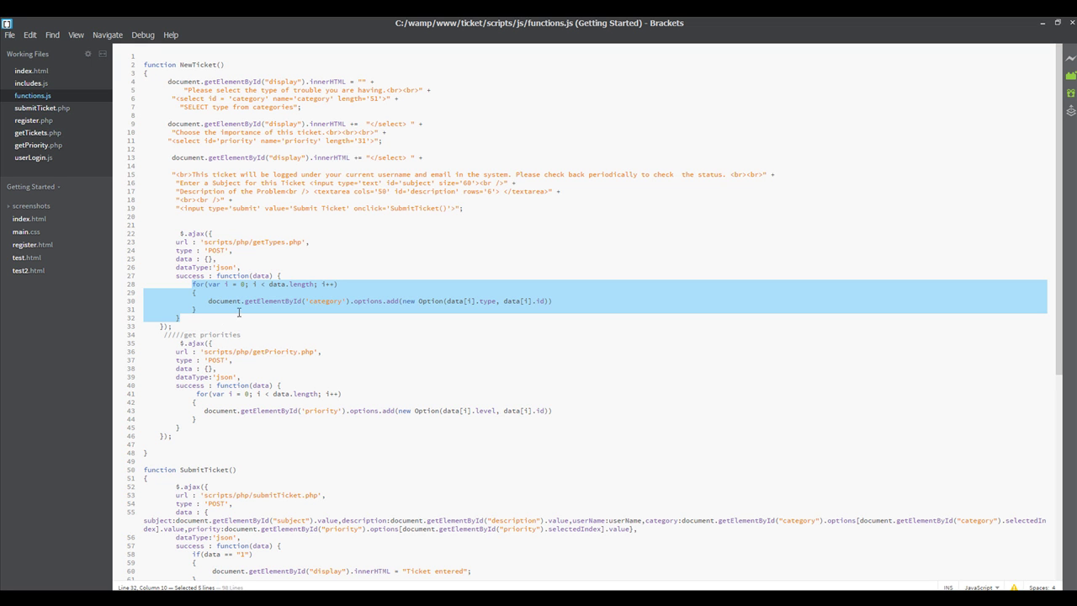
{"action": "left_click", "coordinate": [247, 303]}
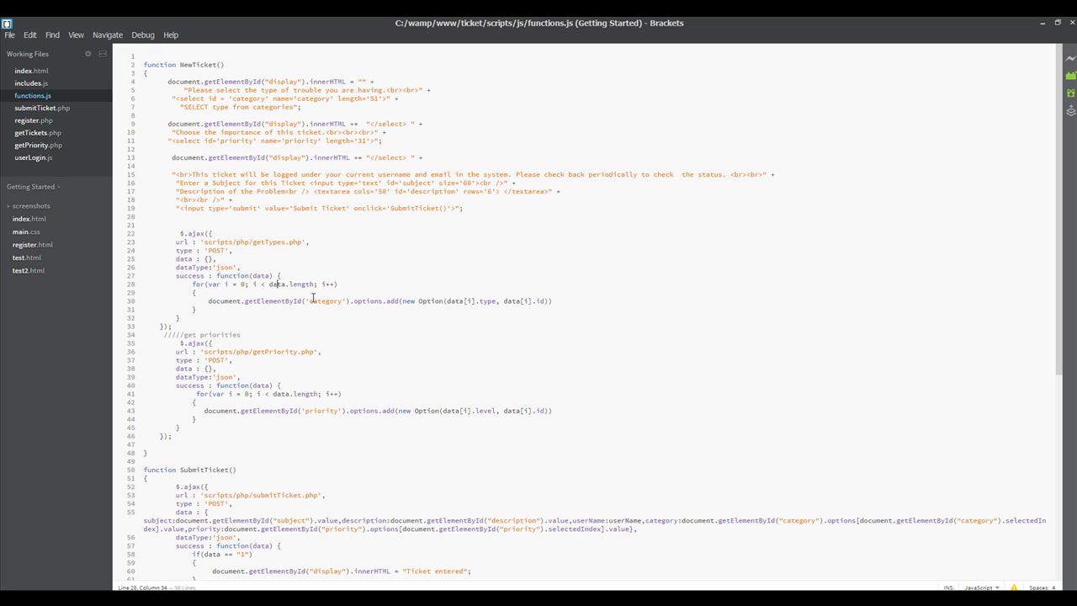
{"action": "left_click_drag", "start_coordinate": [269, 284], "coordinate": [317, 284]}
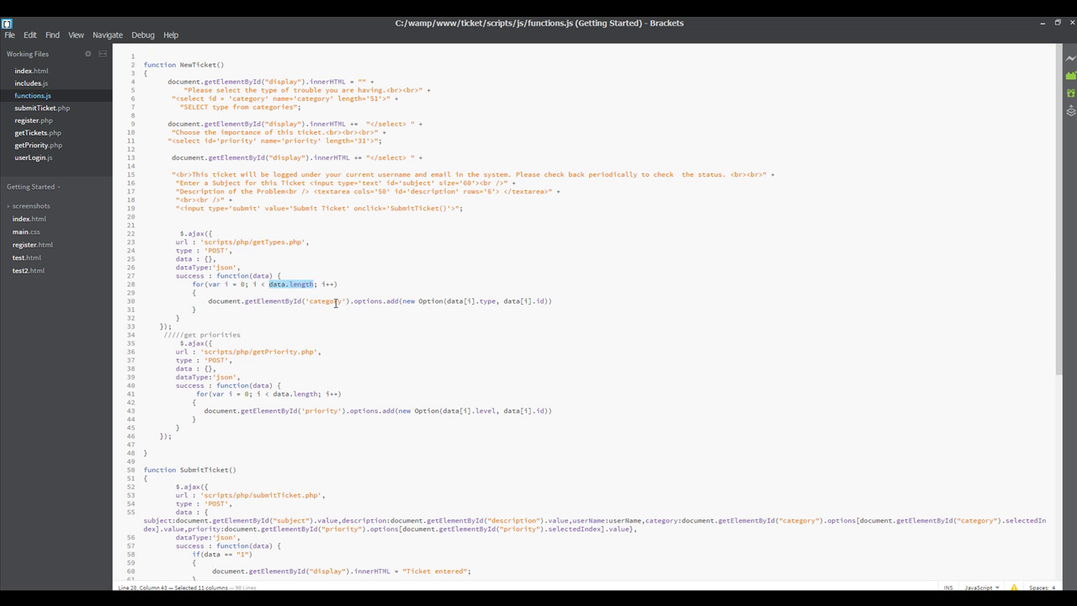
{"action": "left_click", "coordinate": [205, 289]}
{"action": "left_click_drag", "start_coordinate": [205, 302], "coordinate": [552, 300]}
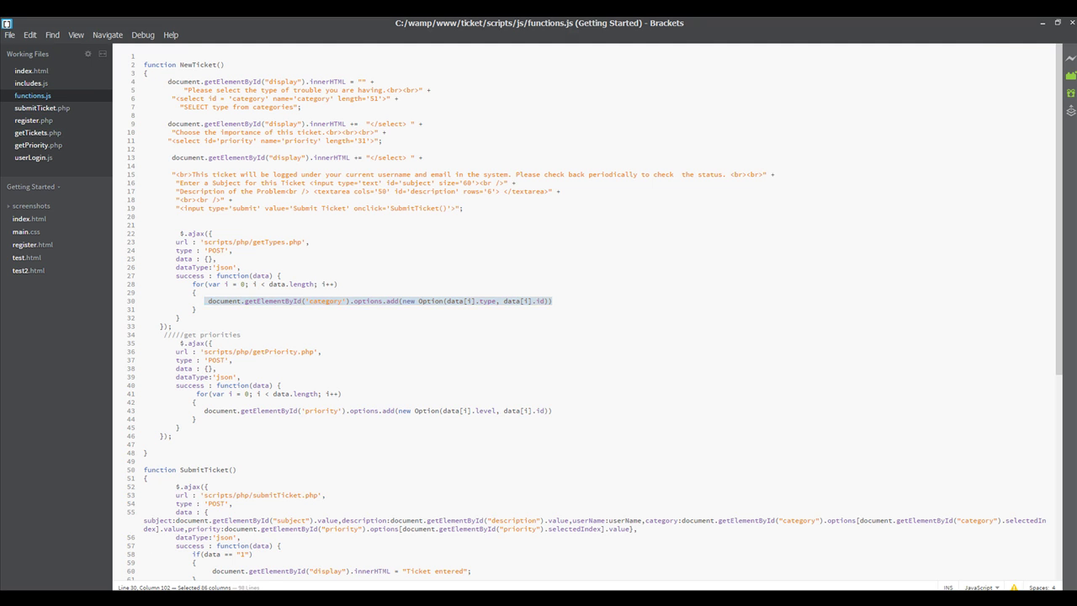
{"action": "key", "text": "alt+Tab"}
{"action": "left_click", "coordinate": [260, 143]}
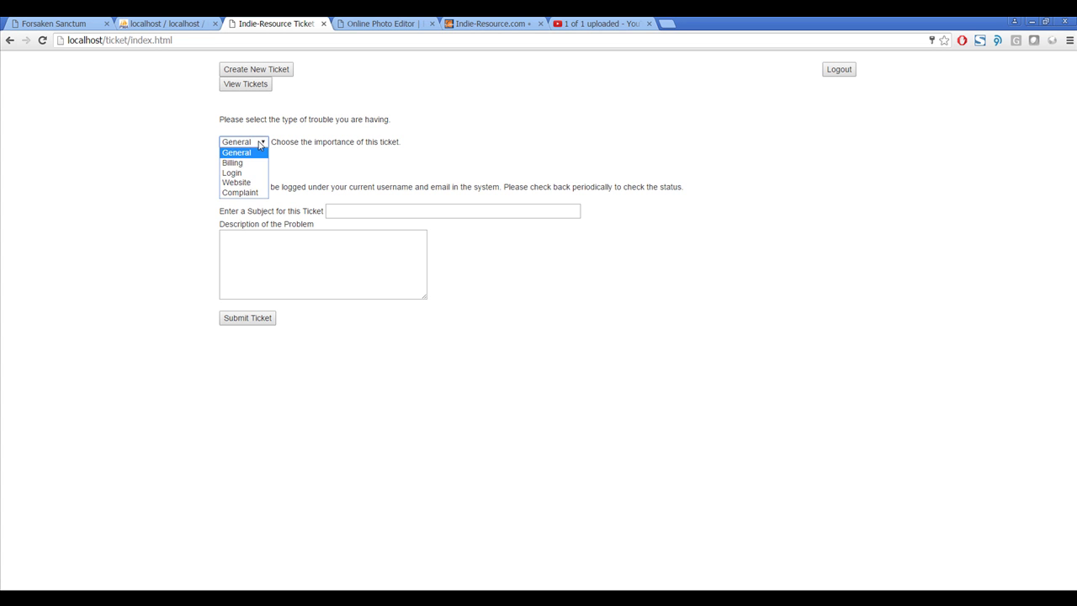
- In Chrome, close the General trouble-type list, then open and close the Low priority dropdown
{"action": "left_click", "coordinate": [245, 186]}
{"action": "left_click", "coordinate": [293, 152]}
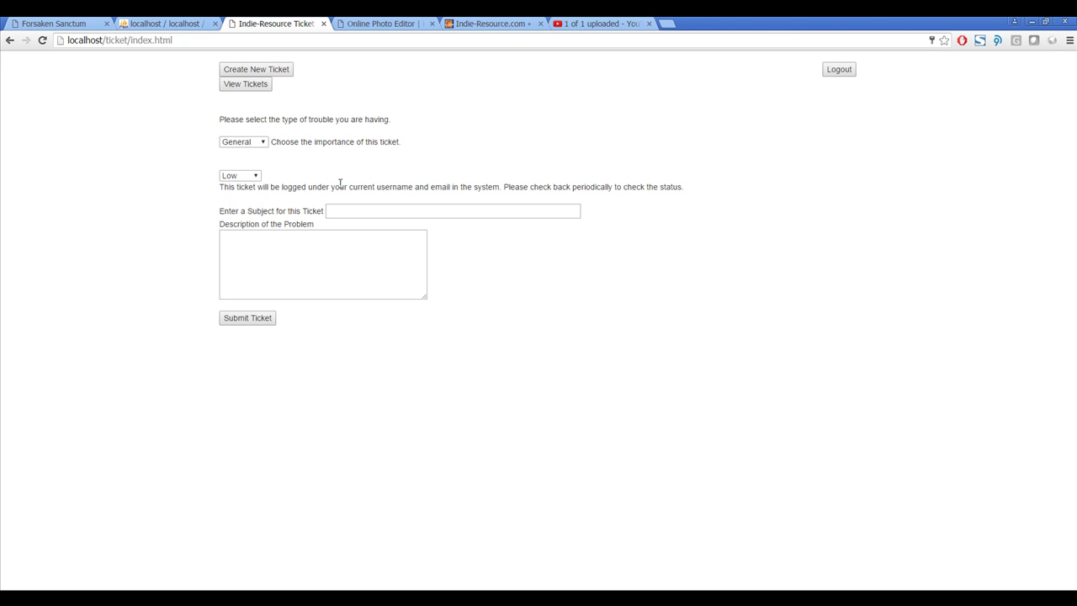
{"action": "left_click_drag", "start_coordinate": [235, 186], "coordinate": [492, 186]}
{"action": "left_click", "coordinate": [374, 153]}
{"action": "left_click_drag", "start_coordinate": [324, 136], "coordinate": [412, 147]}
{"action": "left_click", "coordinate": [416, 172]}
- In Brackets, compare functions.js's getPriority block (lines 34–40) with getTypes (lines 22–33)
{"action": "left_click", "coordinate": [135, 579]}
{"action": "left_click", "coordinate": [214, 583]}
{"action": "left_click_drag", "start_coordinate": [164, 334], "coordinate": [250, 385]}
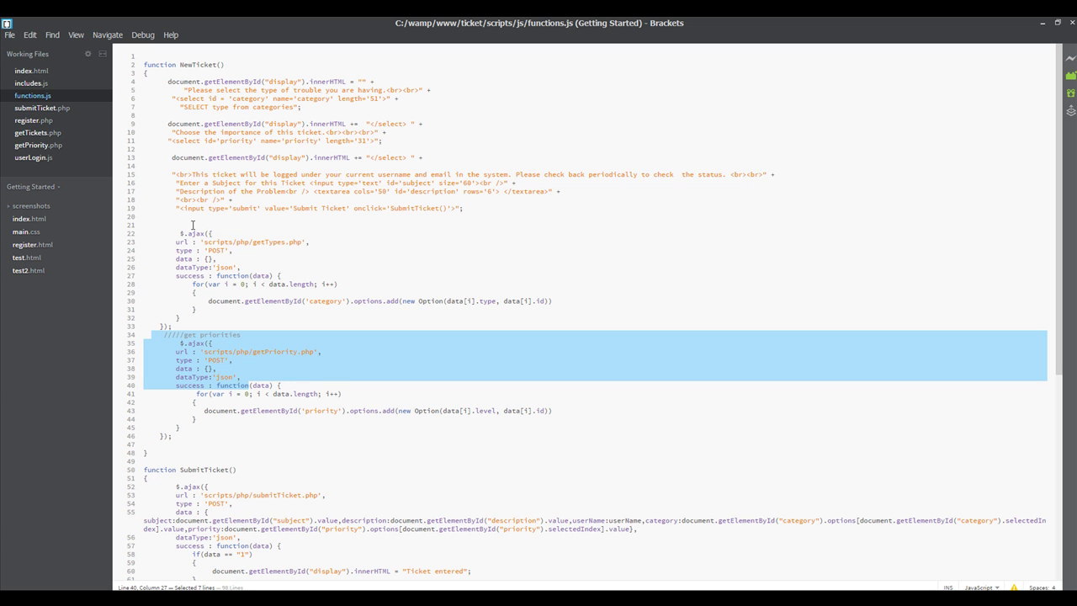
{"action": "left_click_drag", "start_coordinate": [166, 235], "coordinate": [236, 325]}
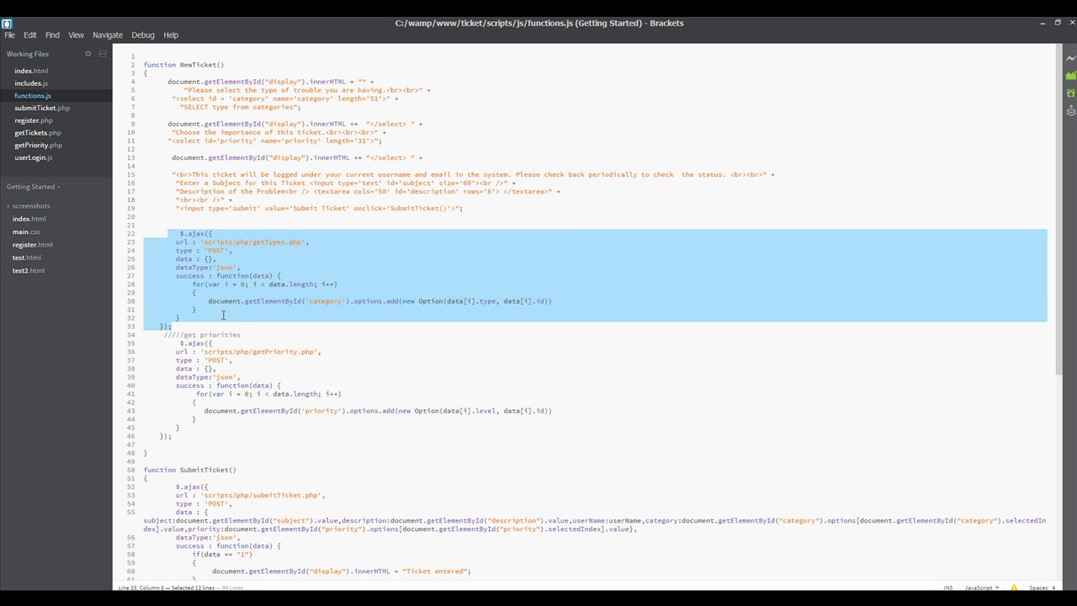
{"action": "left_click", "coordinate": [278, 243]}
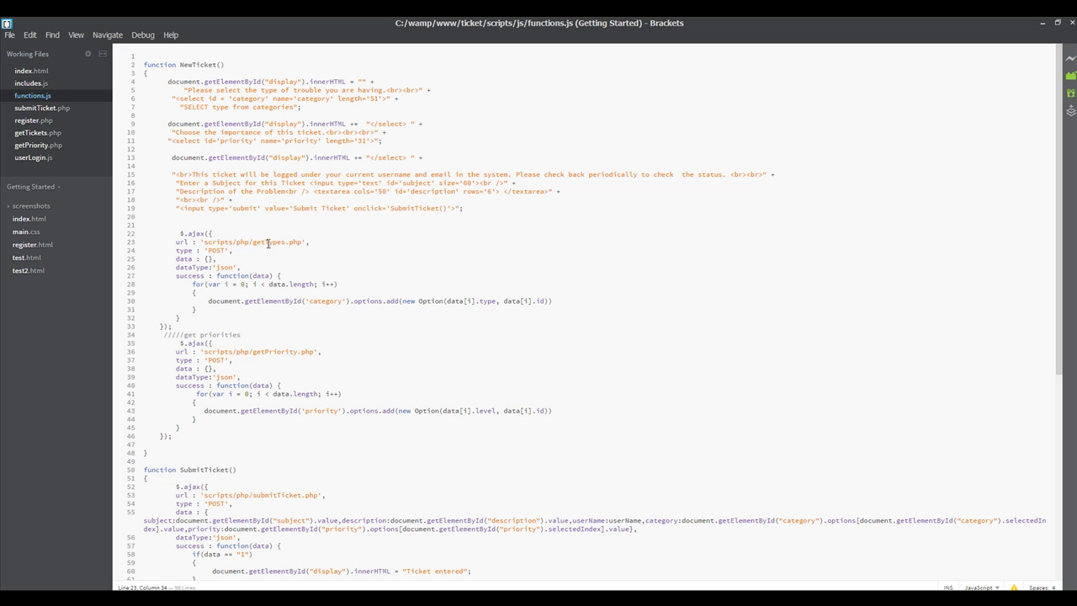
{"action": "left_click_drag", "start_coordinate": [170, 233], "coordinate": [205, 327]}
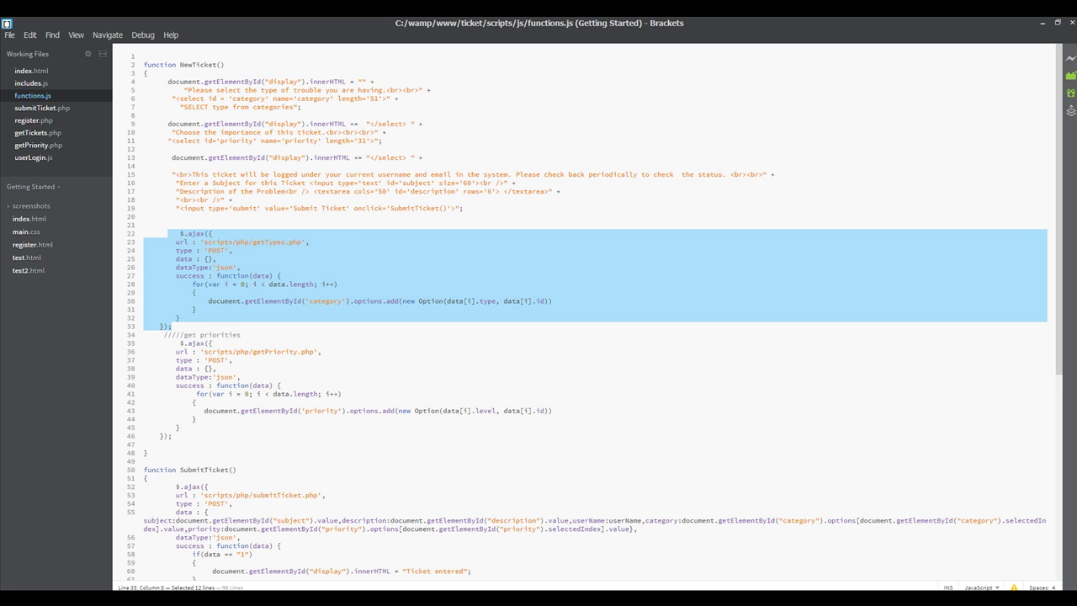
{"action": "left_click", "coordinate": [299, 202]}
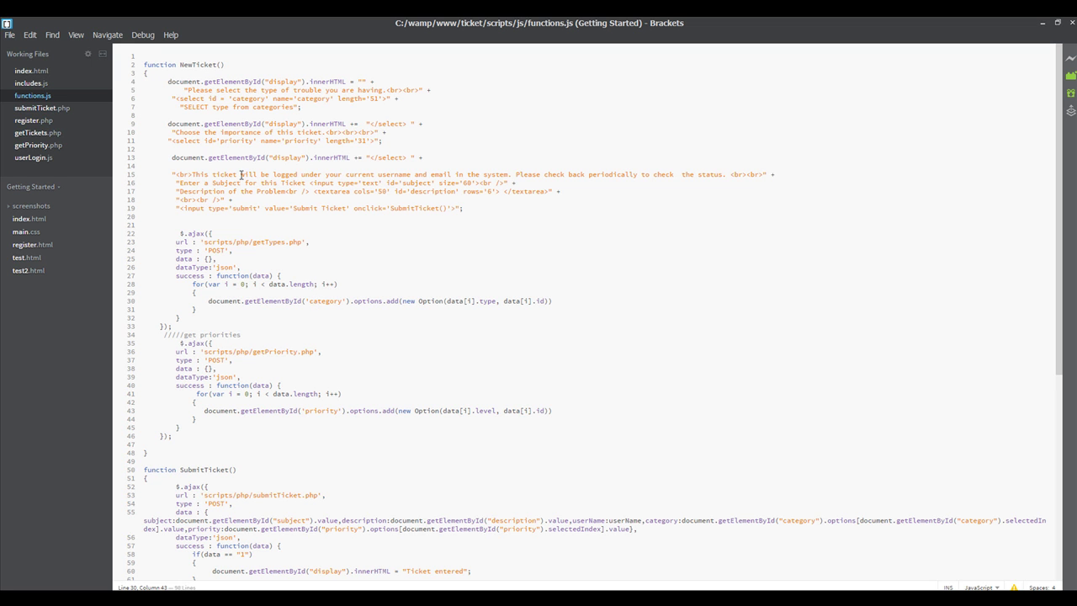
{"action": "left_click", "coordinate": [209, 140]}
- Duplicate the priority dropdown lines, relabel the copy 'Choose Department.', and set its id and name to department
{"action": "left_click_drag", "start_coordinate": [167, 124], "coordinate": [393, 141]}
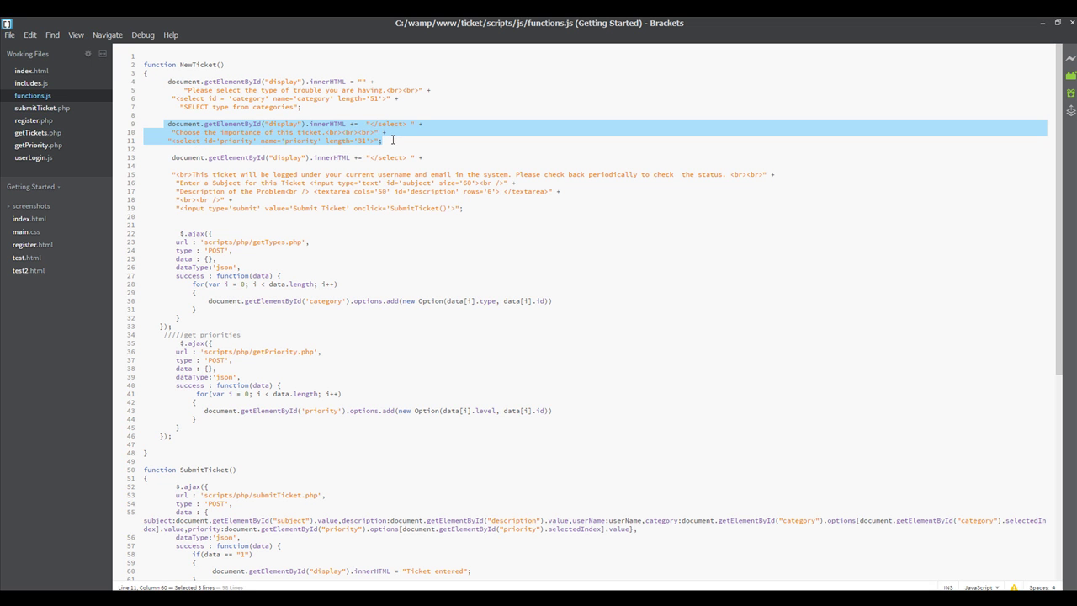
{"action": "left_click", "coordinate": [384, 142]}
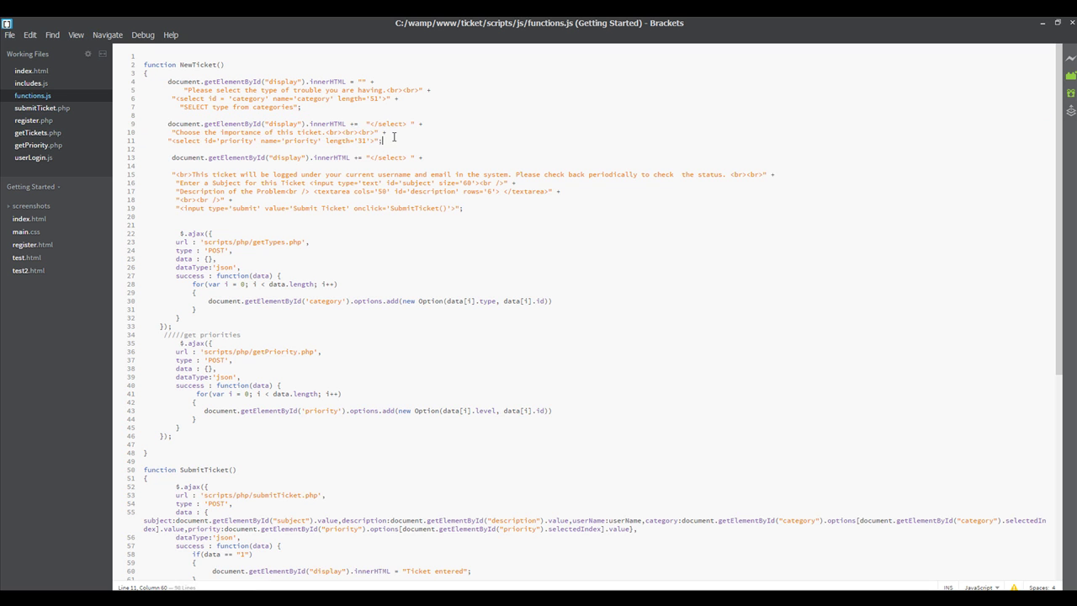
{"action": "key", "text": "Return"}
{"action": "key", "text": "ctrl+v"}
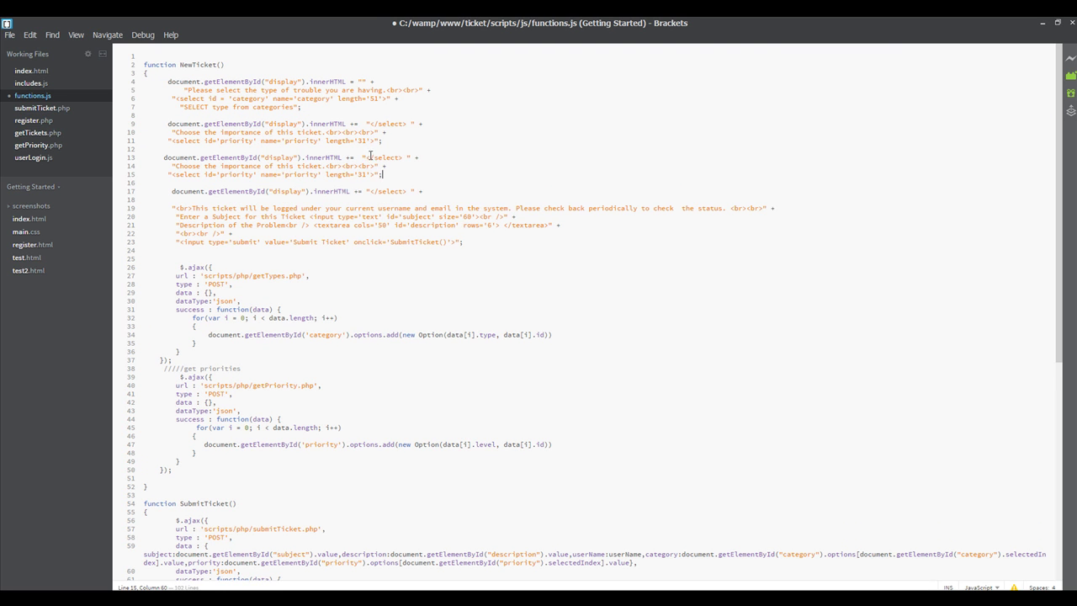
{"action": "left_click_drag", "start_coordinate": [175, 167], "coordinate": [319, 166]}
{"action": "type", "text": "Ch"}
{"action": "type", "text": "oose Depa"}
{"action": "type", "text": "rtment"}
{"action": "left_click_drag", "start_coordinate": [221, 175], "coordinate": [255, 175]}
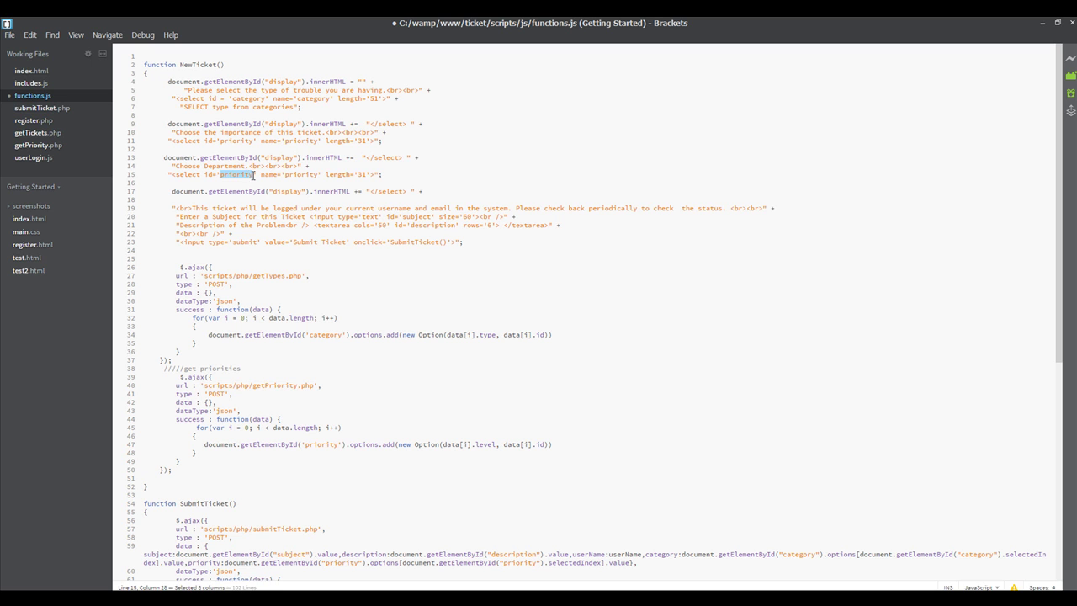
{"action": "type", "text": "department"}
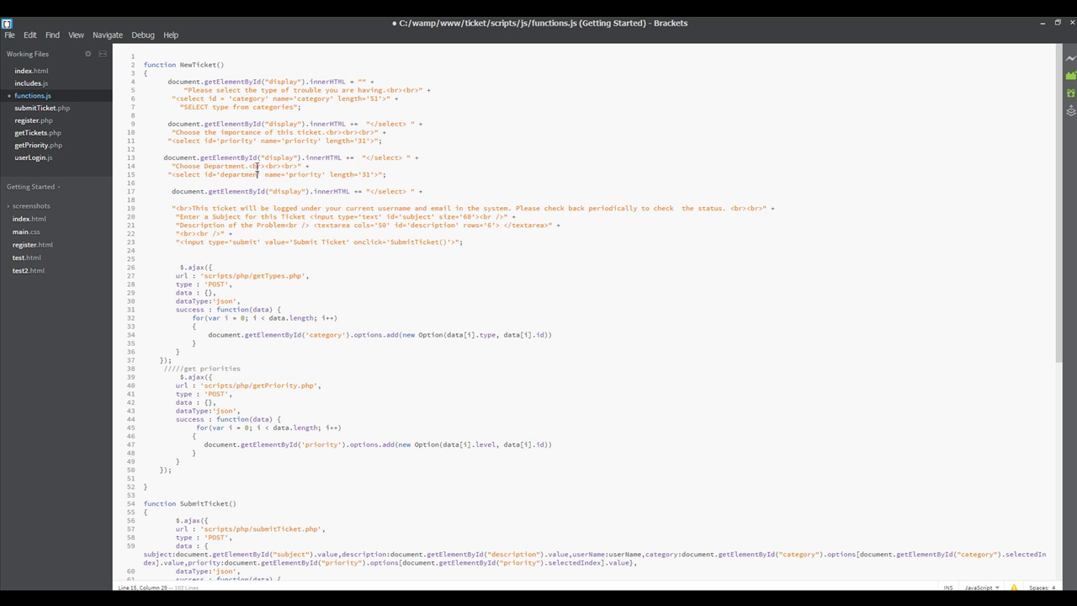
{"action": "type", "text": "'"}
{"action": "double_click", "coordinate": [308, 175]}
{"action": "type", "text": "department"}
- Copy the getTypes request below the priorities one, retargeted to getDepartments.php and department, then save
{"action": "left_click_drag", "start_coordinate": [180, 266], "coordinate": [172, 360]}
{"action": "key", "text": "ctrl+c"}
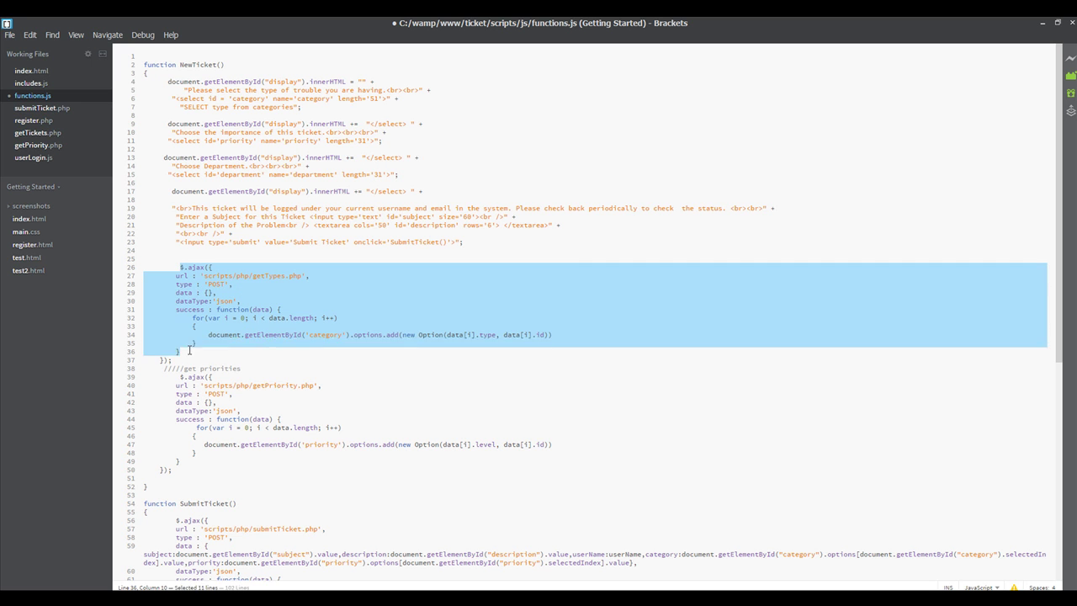
{"action": "scroll", "coordinate": [213, 345], "scroll_direction": "down", "scroll_amount": 4}
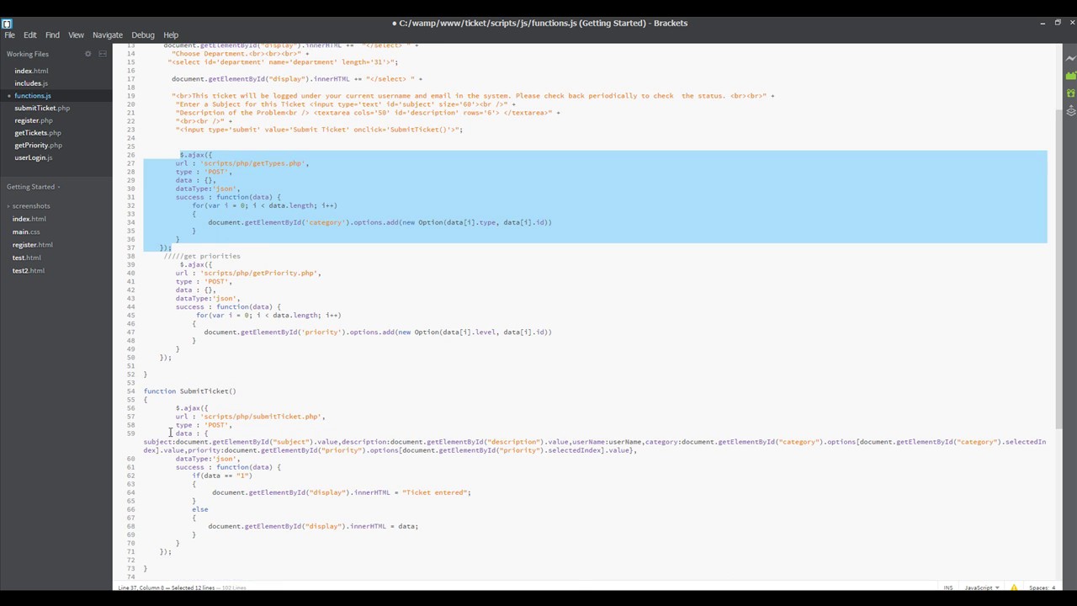
{"action": "left_click", "coordinate": [186, 357]}
{"action": "key", "text": "Return"}
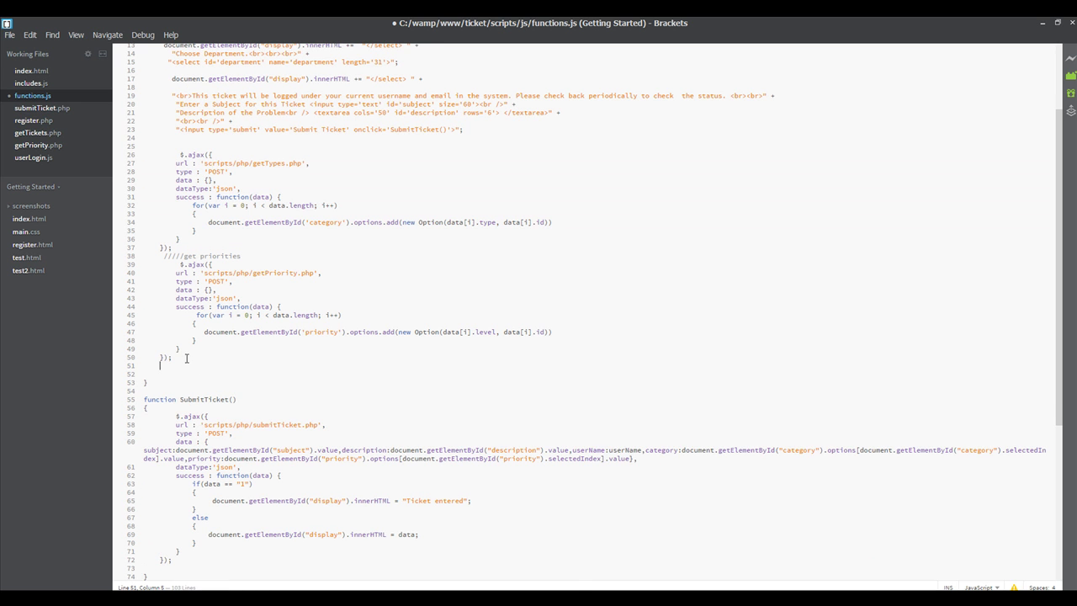
{"action": "key", "text": "ctrl+v"}
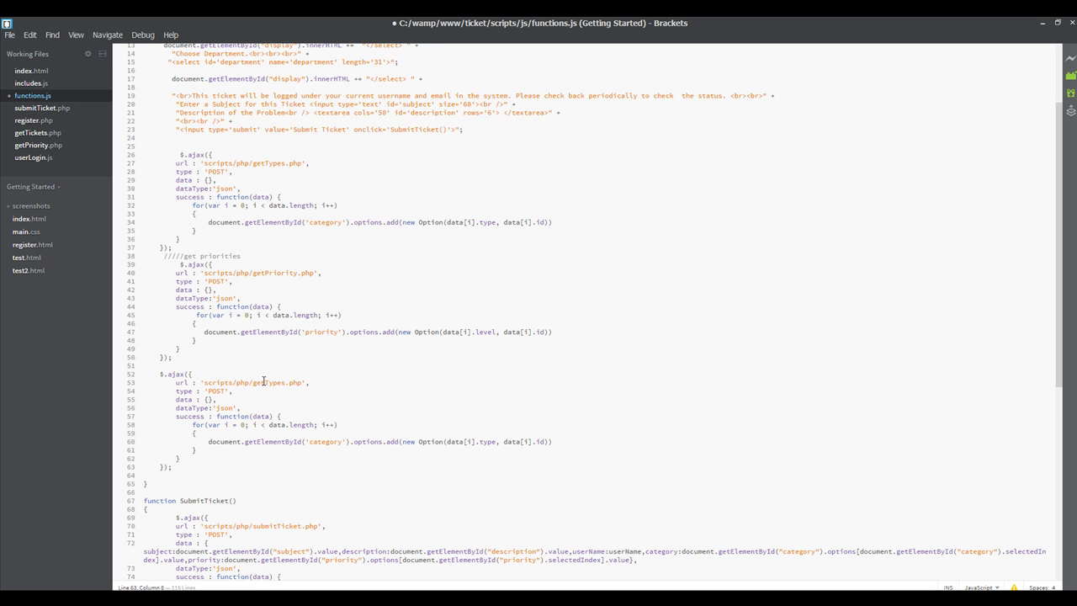
{"action": "left_click_drag", "start_coordinate": [266, 382], "coordinate": [286, 382]}
{"action": "type", "text": "Departments"}
{"action": "left_click_drag", "start_coordinate": [309, 442], "coordinate": [343, 442]}
{"action": "type", "text": "depart"}
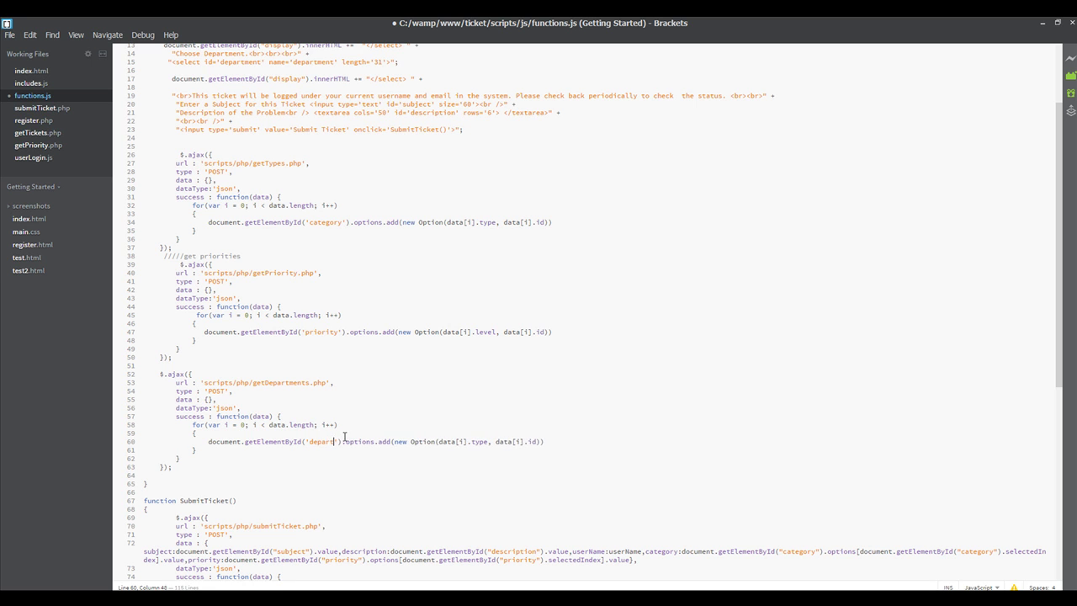
{"action": "type", "text": "ment"}
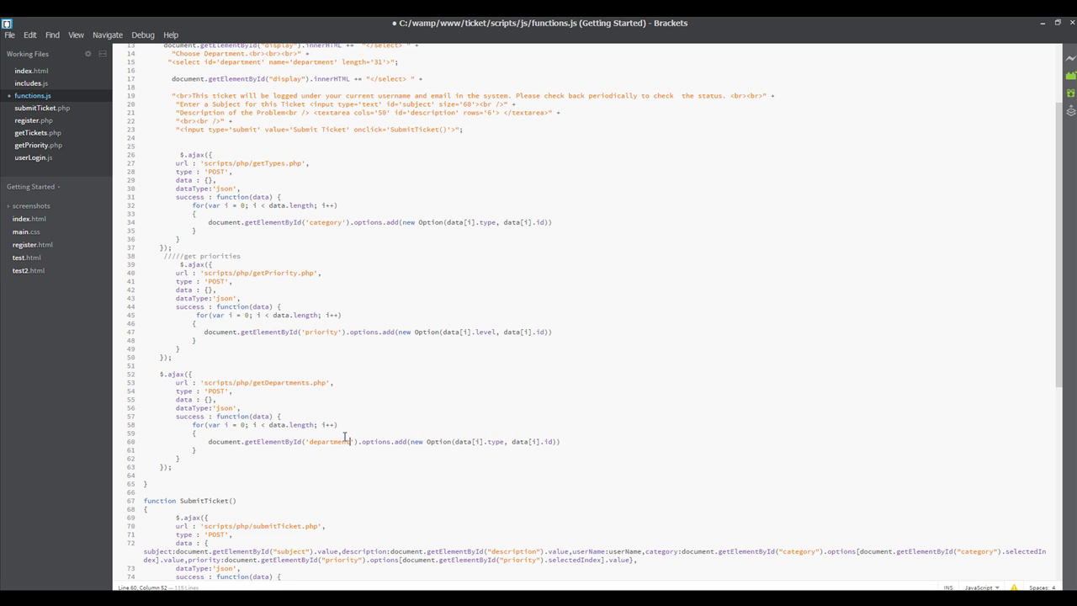
{"action": "key", "text": "ctrl+s"}
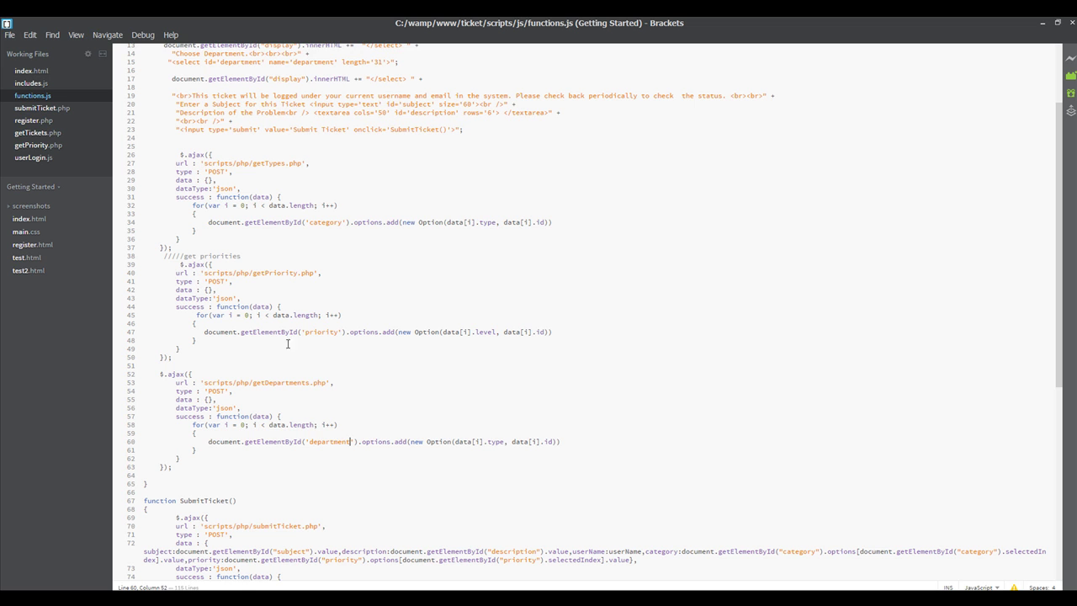
- Save getPriority.php under the new name getDepartments.php in the same folder
{"action": "left_click", "coordinate": [45, 144]}
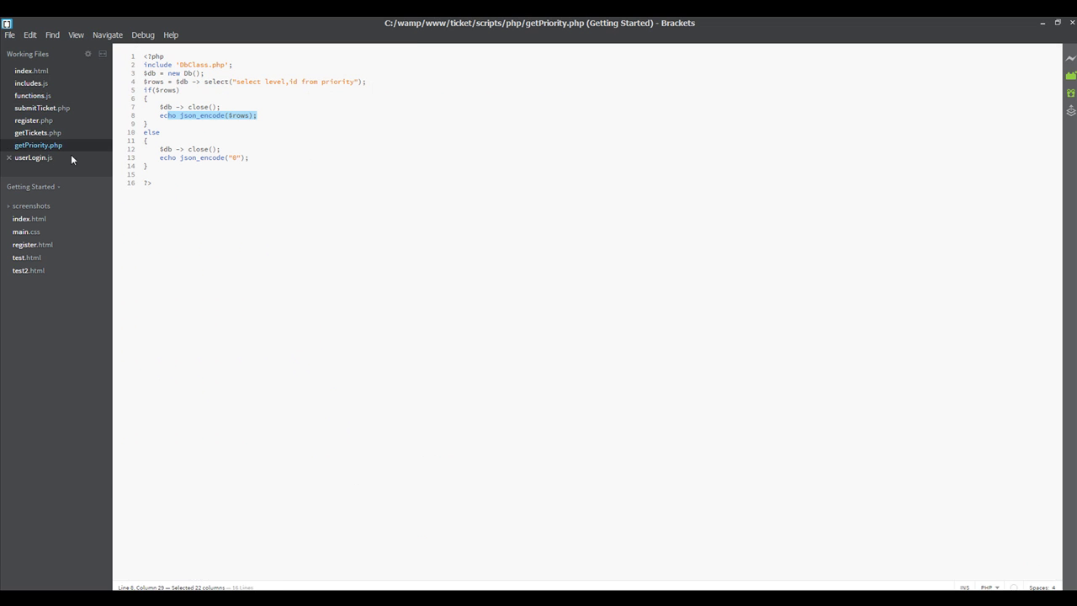
{"action": "left_click", "coordinate": [9, 35]}
{"action": "left_click", "coordinate": [29, 139]}
{"action": "left_click", "coordinate": [130, 309]}
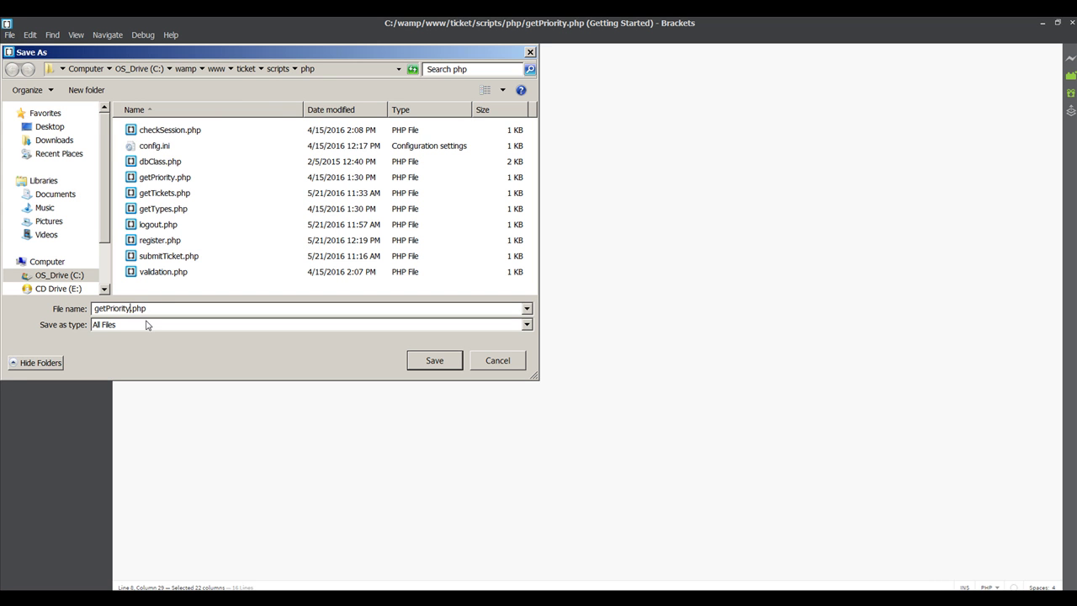
{"action": "key", "text": "BackSpace"}
{"action": "key", "text": "BackSpace"}
{"action": "key", "text": "BackSpace"}
{"action": "key", "text": "BackSpace"}
{"action": "key", "text": "BackSpace"}
{"action": "key", "text": "BackSpace"}
{"action": "key", "text": "BackSpace"}
{"action": "key", "text": "BackSpace"}
{"action": "type", "text": "Departments"}
{"action": "left_click", "coordinate": [434, 360]}
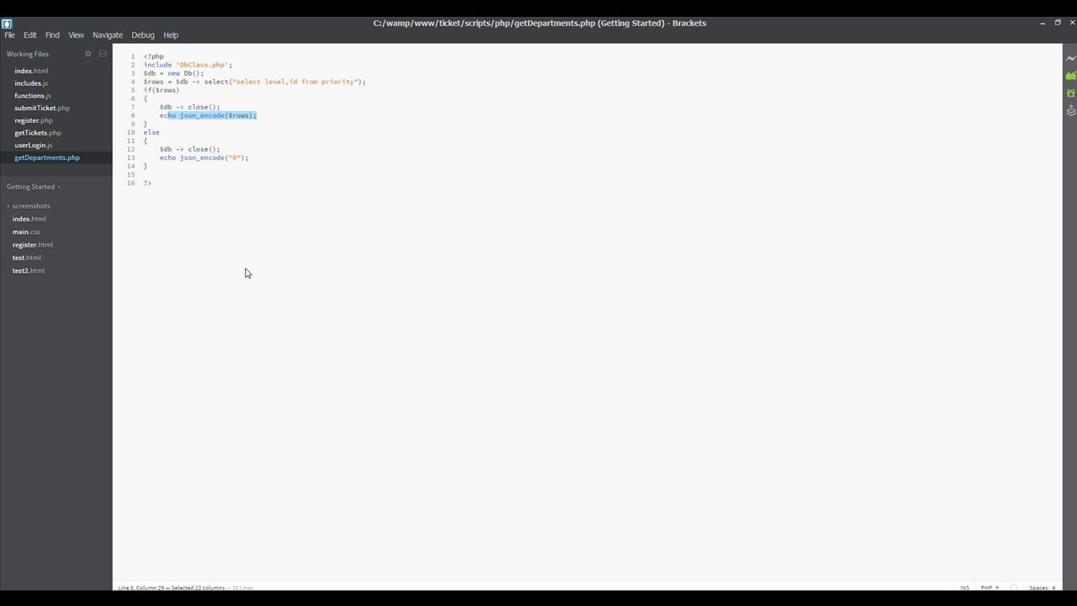
{"action": "left_click", "coordinate": [207, 141]}
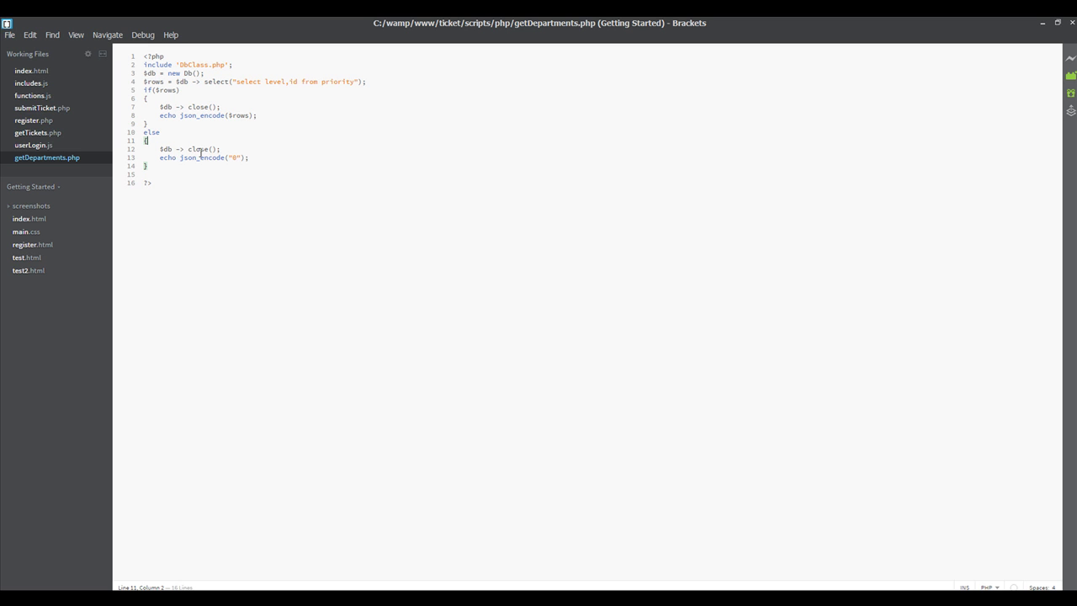
- Point getDepartments.php's query at the department table, select type instead of level, and save
{"action": "left_click_drag", "start_coordinate": [321, 82], "coordinate": [354, 83]}
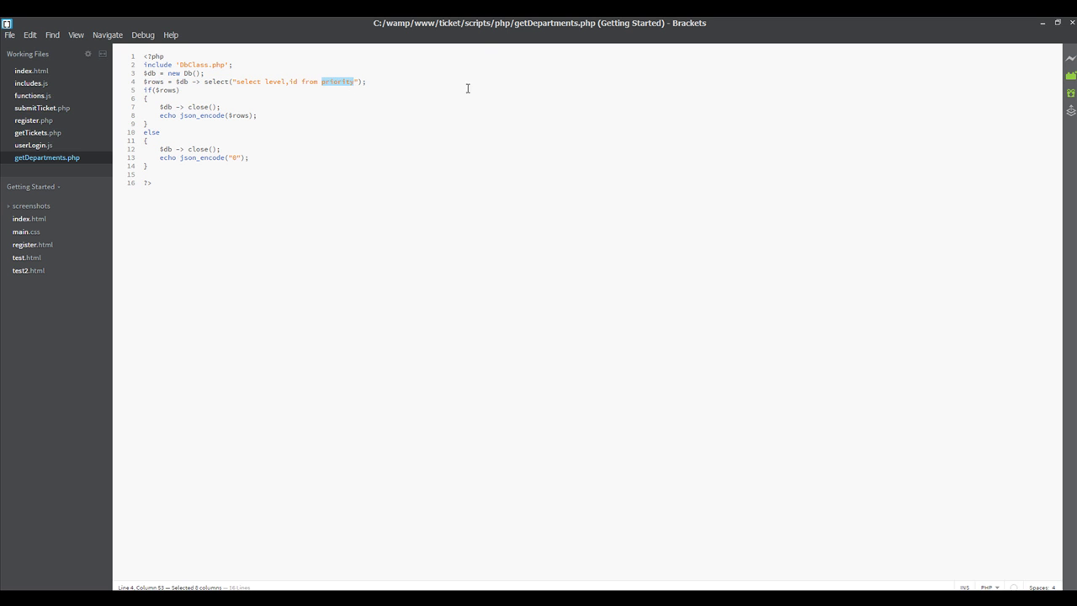
{"action": "type", "text": "departaemt"}
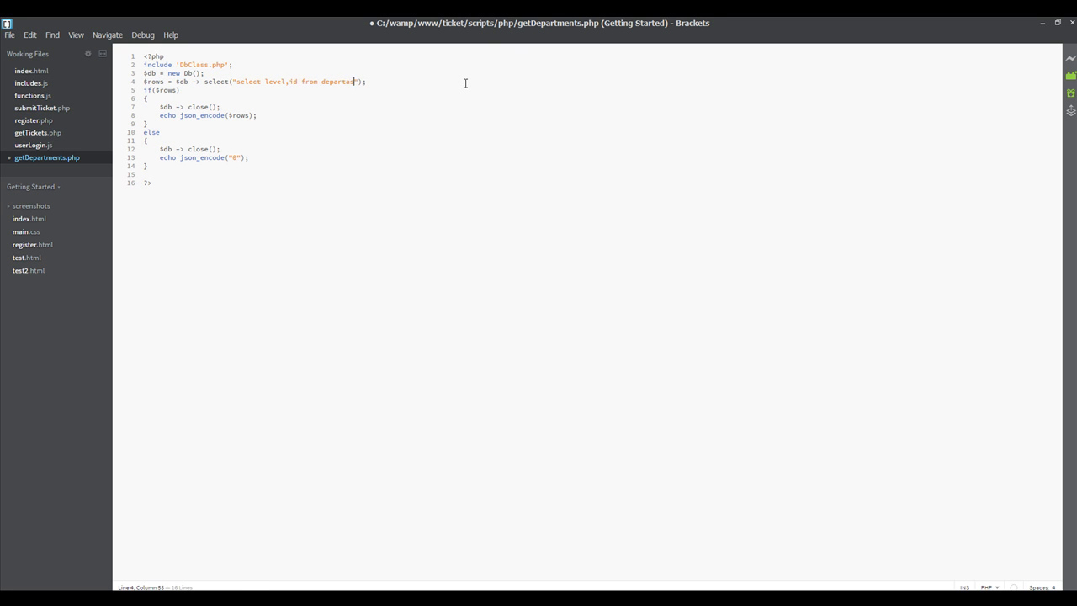
{"action": "key", "text": "BackSpace"}
{"action": "key", "text": "BackSpace"}
{"action": "key", "text": "BackSpace"}
{"action": "key", "text": "BackSpace"}
{"action": "type", "text": "ment"}
{"action": "double_click", "coordinate": [268, 82]}
{"action": "type", "text": "type"}
{"action": "key", "text": "ctrl+s"}
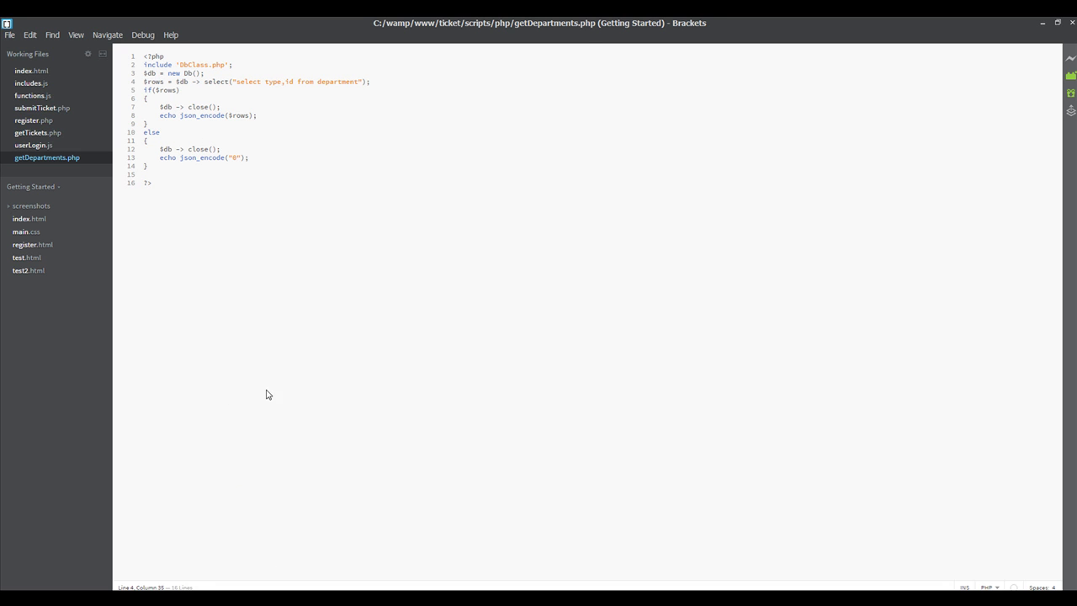
- In phpMyAdmin's ticket database, start a new table named 'departments' with 2 columns
{"action": "left_click", "coordinate": [131, 598]}
{"action": "left_click", "coordinate": [168, 23]}
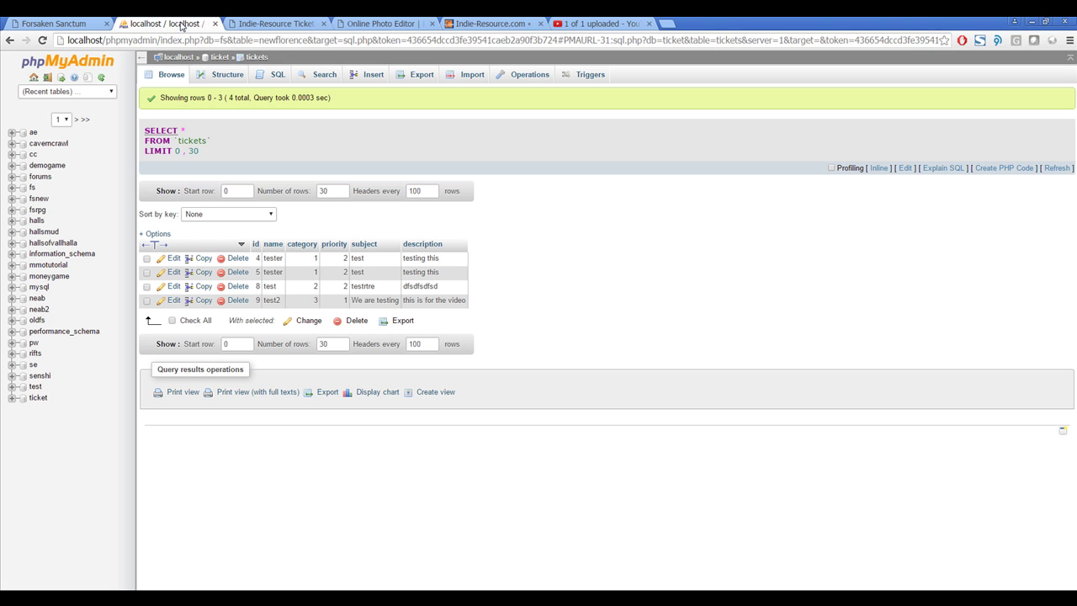
{"action": "left_click", "coordinate": [227, 74]}
{"action": "left_click", "coordinate": [246, 251]}
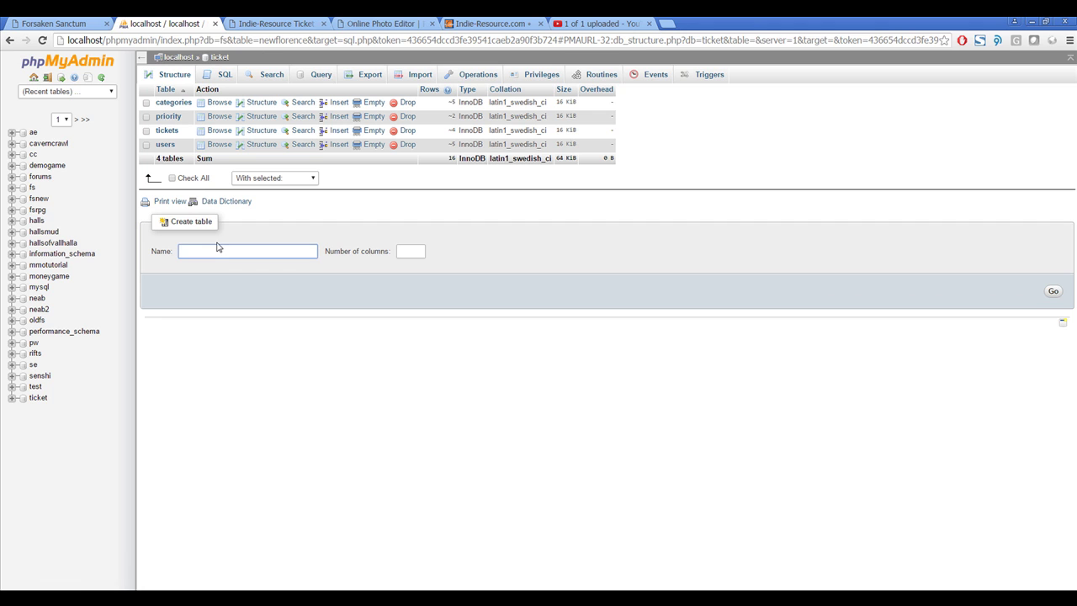
{"action": "type", "text": "dpe"}
{"action": "key", "text": "BackSpace"}
{"action": "key", "text": "BackSpace"}
{"action": "type", "text": "epa"}
{"action": "left_click", "coordinate": [410, 252]}
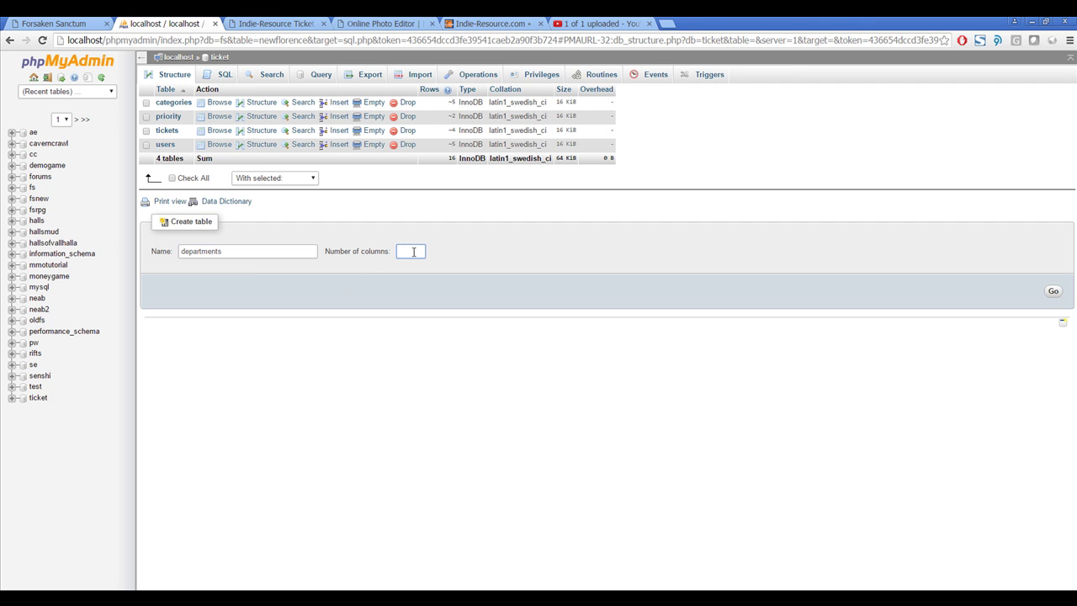
{"action": "type", "text": "2"}
{"action": "left_click", "coordinate": [1052, 291]}
- Define id as an auto-increment primary key and type as VARCHAR(31), then save the table
{"action": "left_click", "coordinate": [181, 146]}
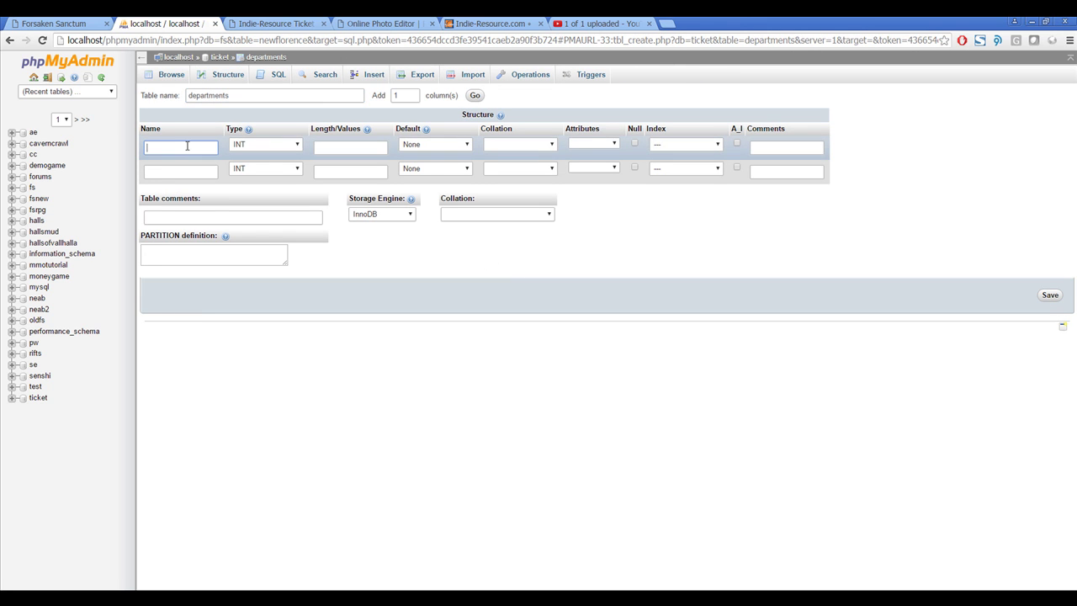
{"action": "type", "text": "id"}
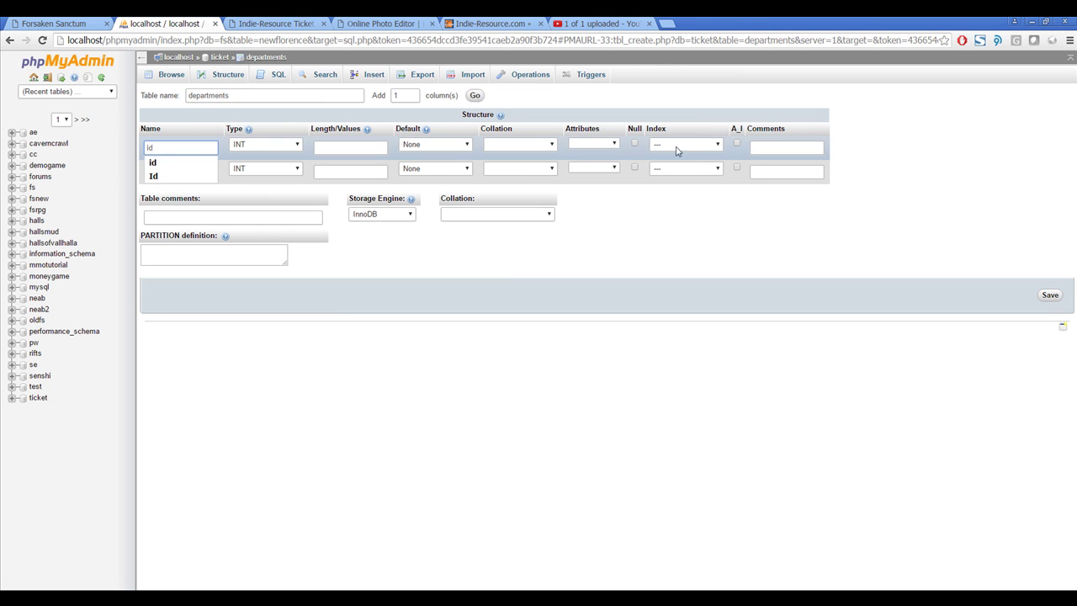
{"action": "left_click", "coordinate": [684, 145]}
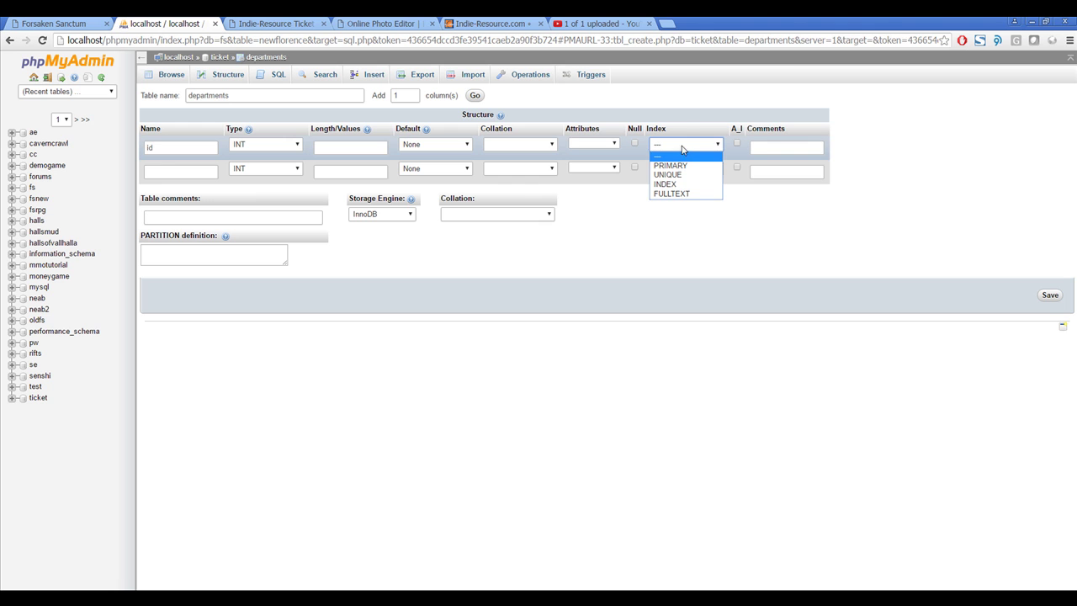
{"action": "left_click", "coordinate": [670, 165]}
{"action": "left_click", "coordinate": [737, 144]}
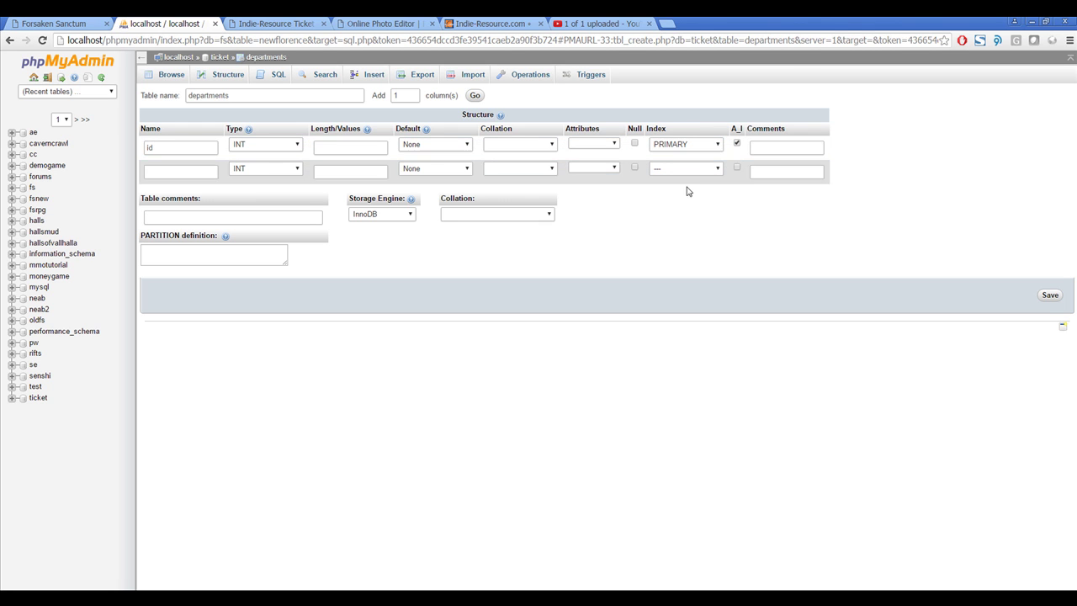
{"action": "left_click", "coordinate": [178, 170]}
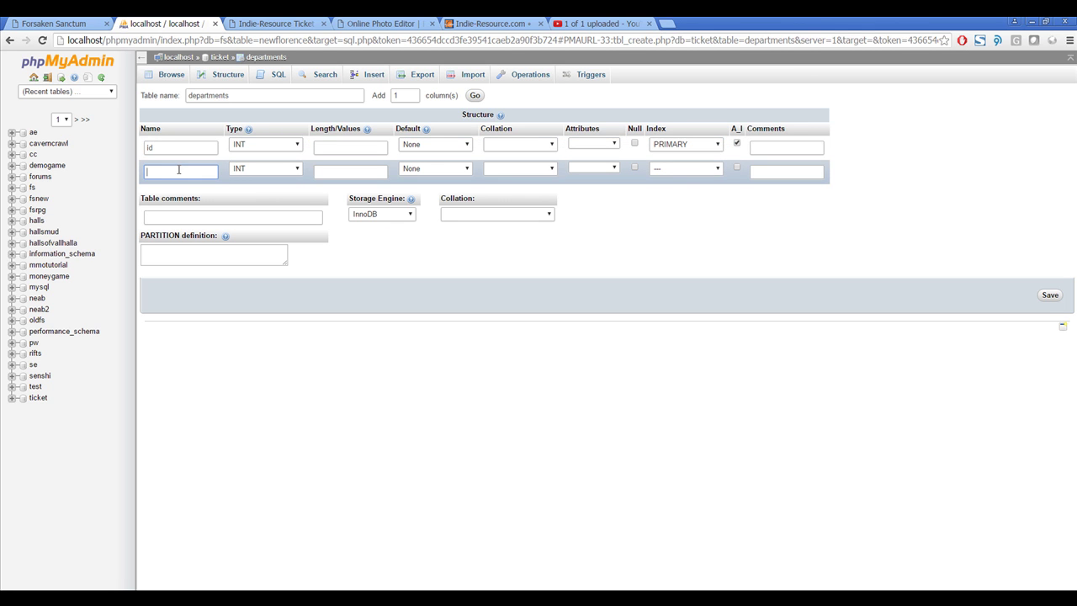
{"action": "type", "text": "typ"}
{"action": "key", "text": "BackSpace"}
{"action": "type", "text": "ype"}
{"action": "left_click", "coordinate": [265, 168]}
{"action": "left_click", "coordinate": [252, 186]}
{"action": "left_click", "coordinate": [350, 172]}
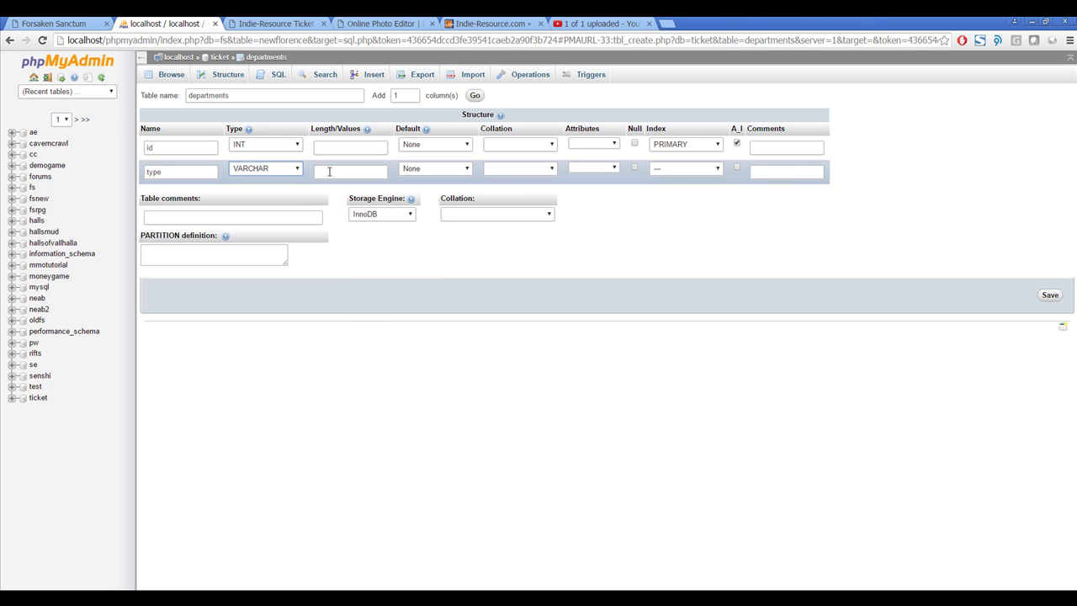
{"action": "type", "text": "31"}
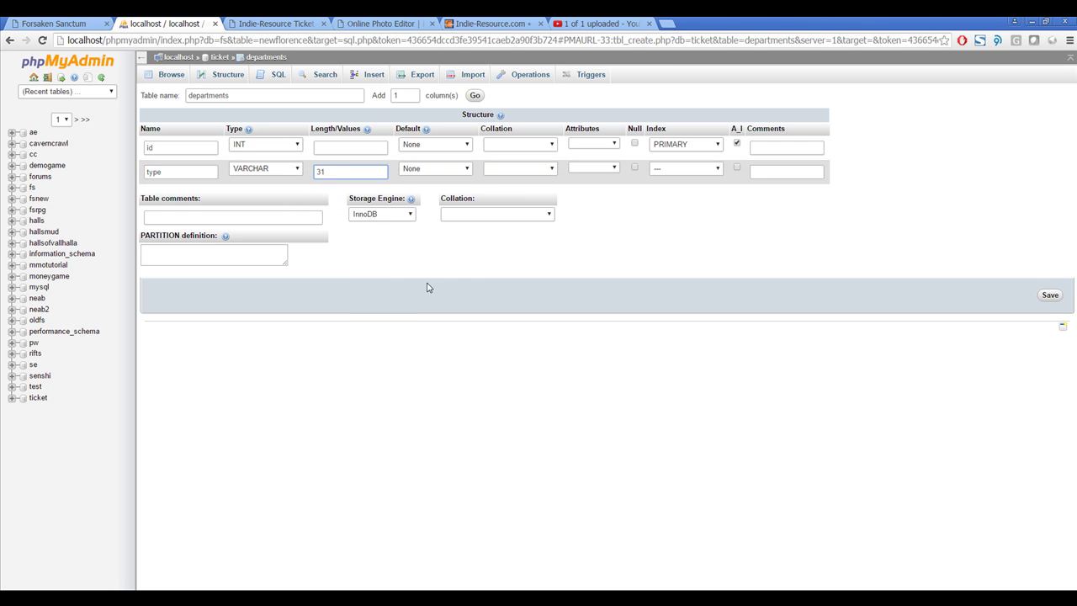
{"action": "left_click", "coordinate": [1049, 294]}
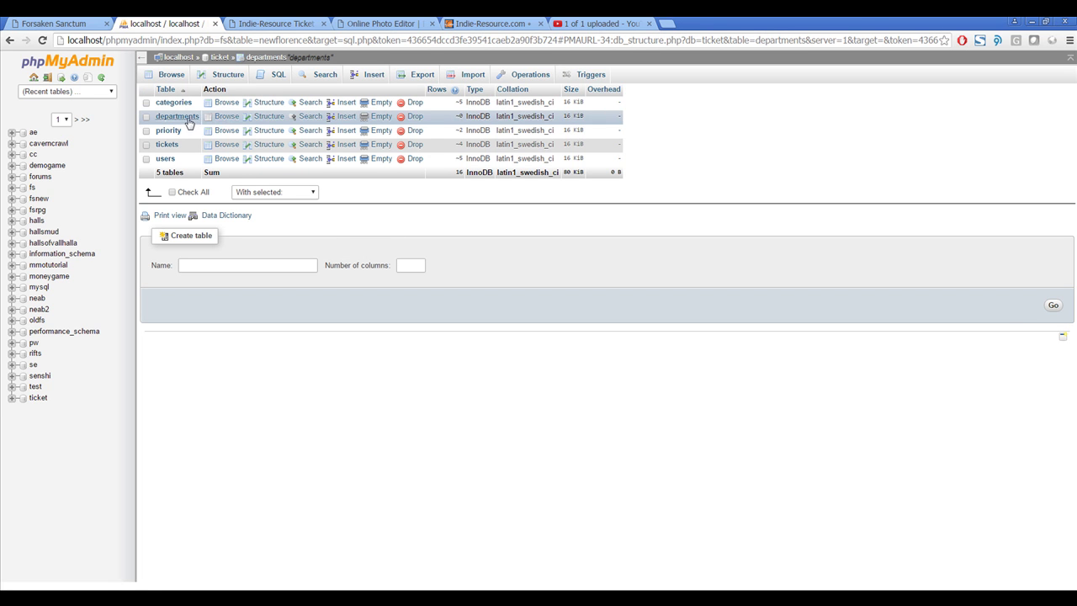
- Insert two department rows with types IT and Sales, then browse the table
{"action": "left_click", "coordinate": [225, 116]}
{"action": "left_click", "coordinate": [367, 74]}
{"action": "left_click", "coordinate": [377, 129]}
{"action": "type", "text": "IT"}
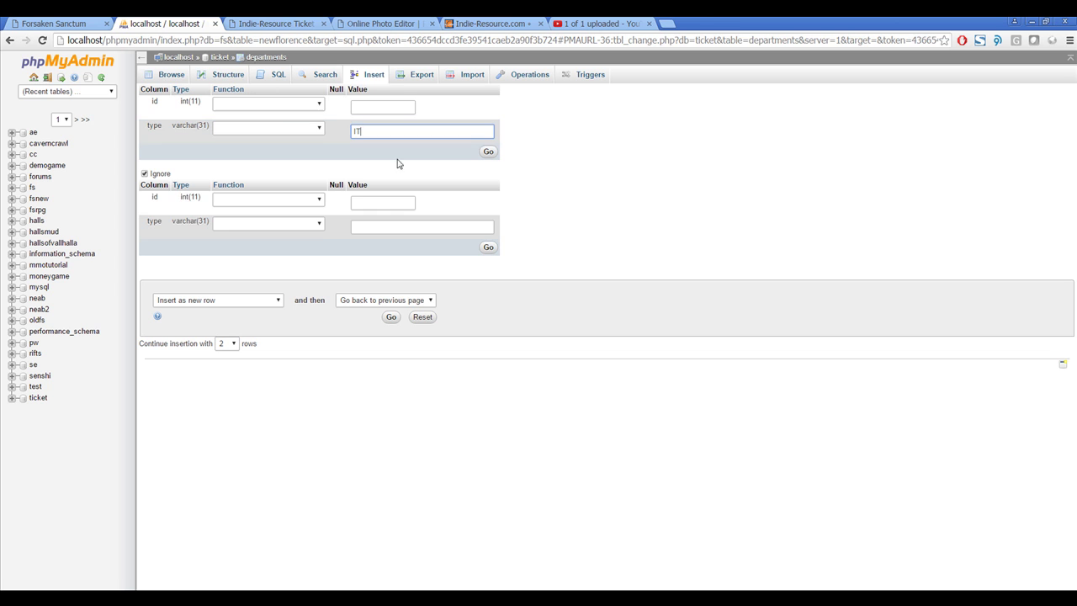
{"action": "left_click", "coordinate": [379, 227]}
{"action": "type", "text": "Sales"}
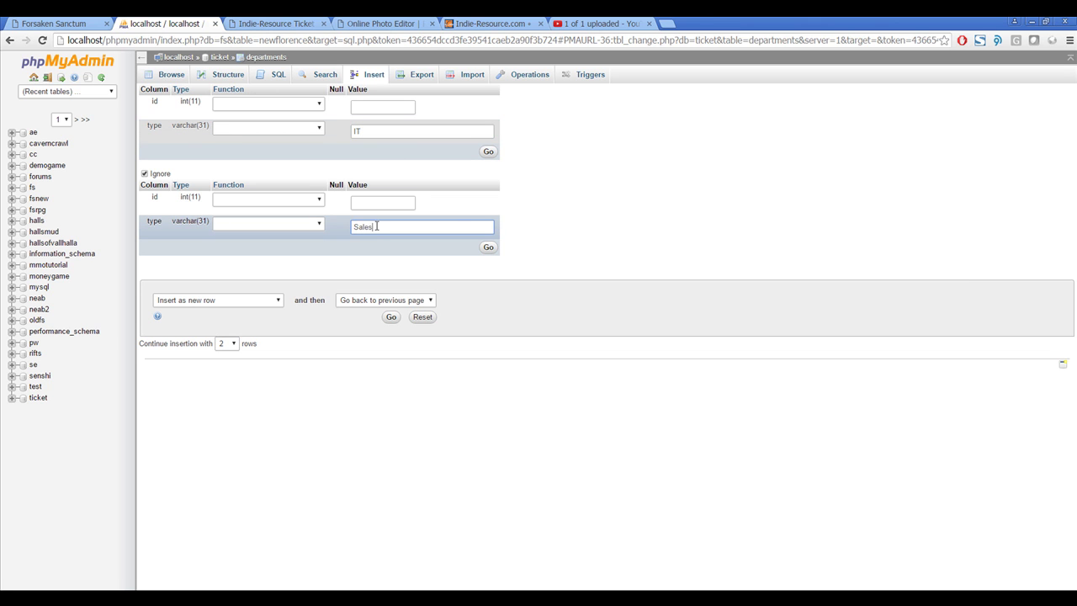
{"action": "left_click", "coordinate": [488, 247]}
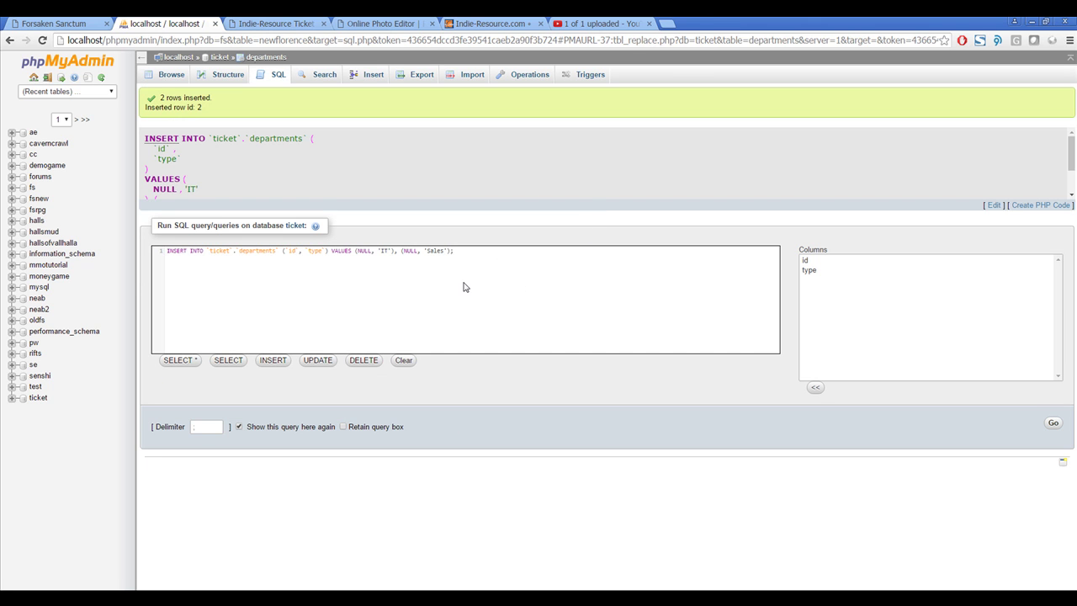
{"action": "left_click", "coordinate": [177, 74]}
- Reload the ticket site, open Create New Ticket, and inspect the empty department dropdown
{"action": "left_click", "coordinate": [276, 23]}
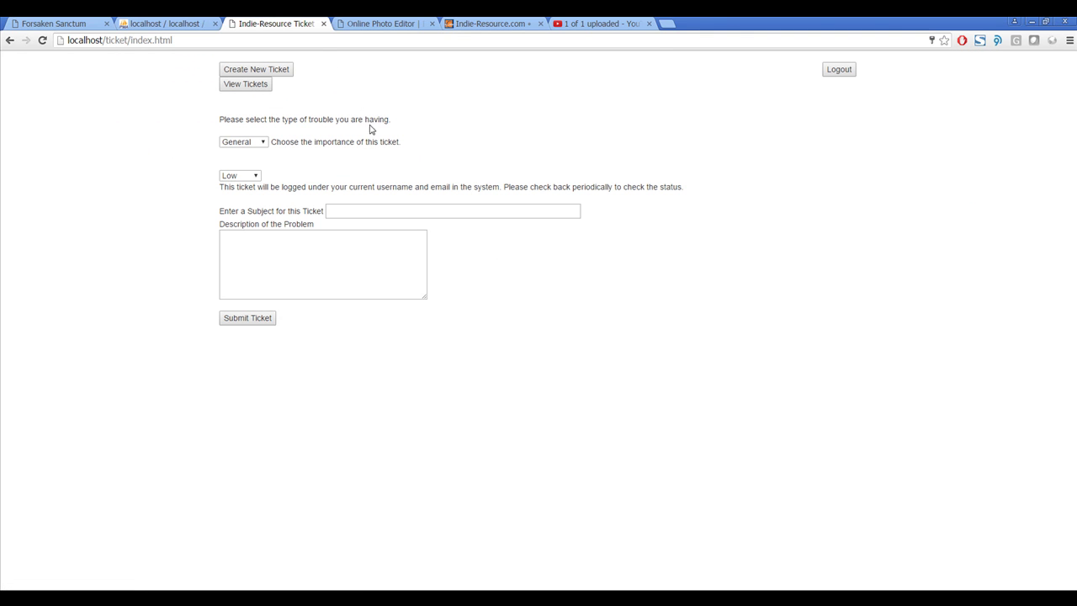
{"action": "left_click", "coordinate": [42, 40]}
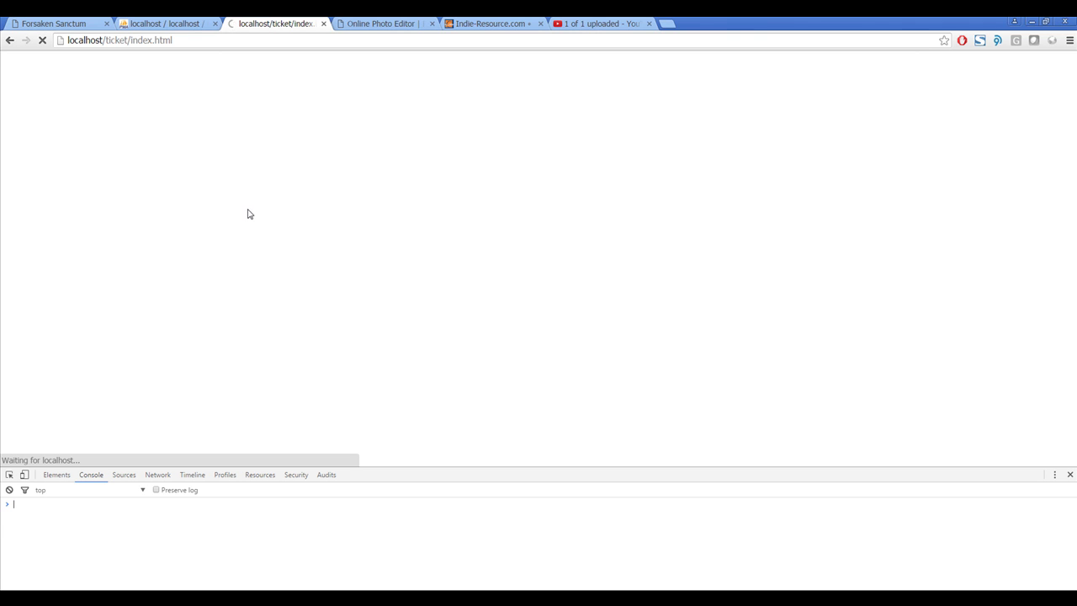
{"action": "left_click", "coordinate": [255, 69]}
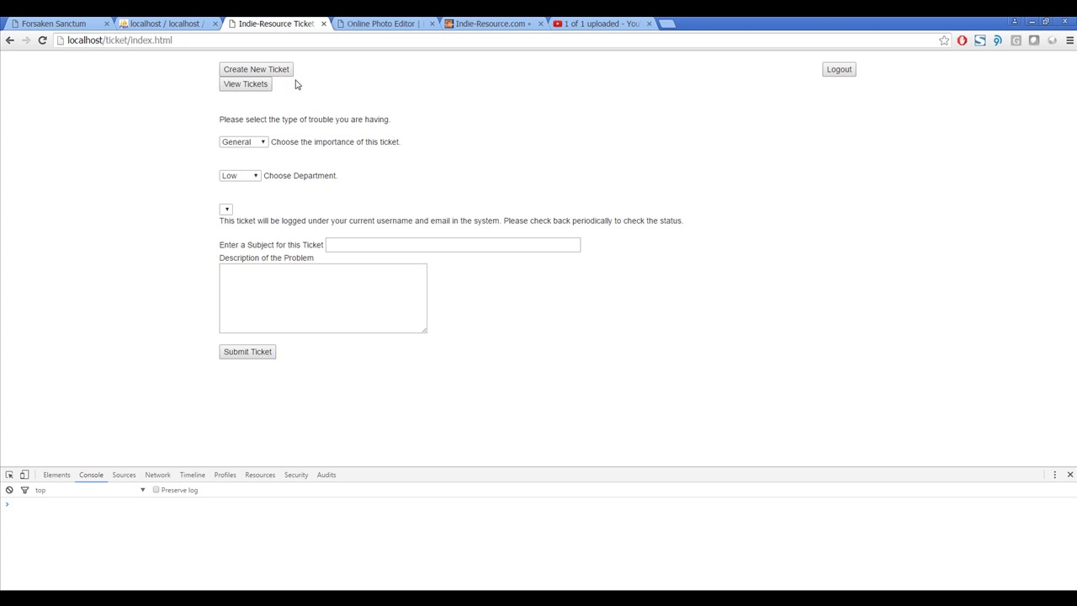
{"action": "left_click", "coordinate": [227, 208]}
{"action": "key", "text": "alt+Tab"}
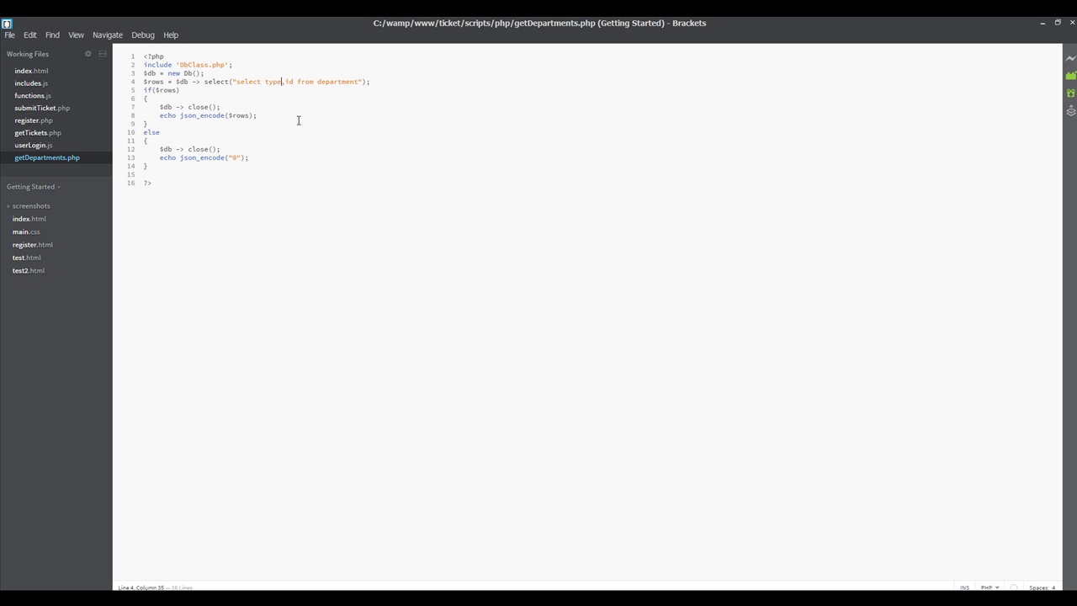
- Add console.log(data); at the top of the getDepartments success handler and save functions.js
{"action": "left_click", "coordinate": [34, 83]}
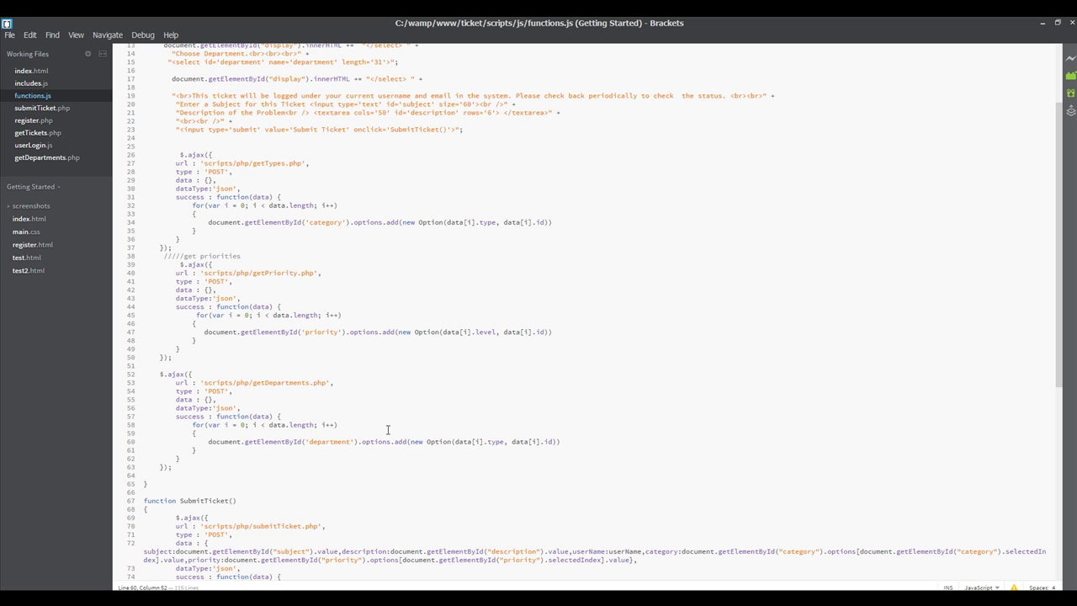
{"action": "left_click_drag", "start_coordinate": [290, 415], "coordinate": [307, 427]}
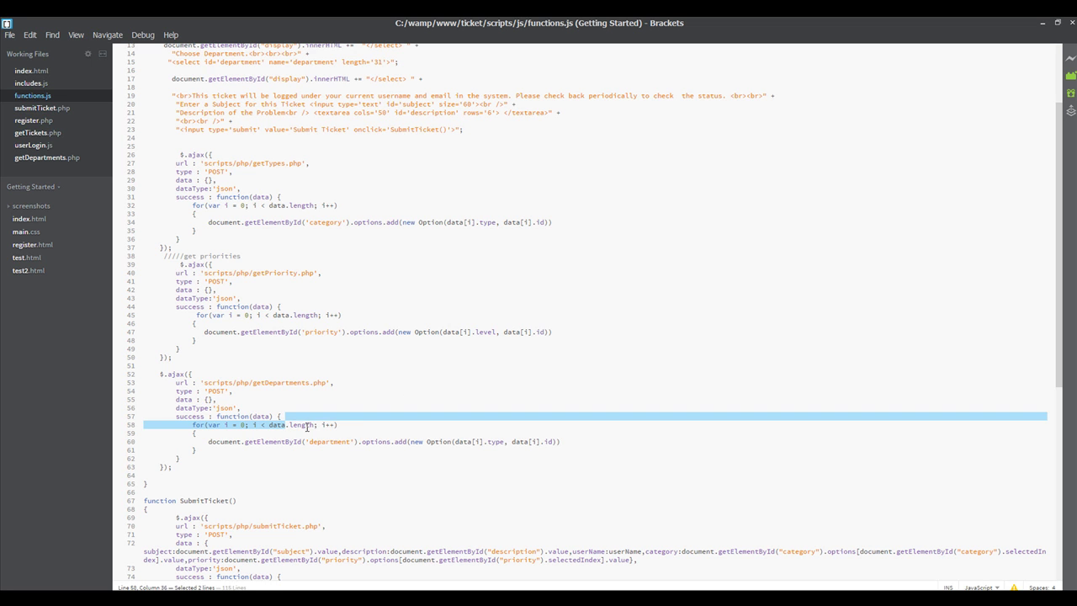
{"action": "left_click", "coordinate": [364, 424]}
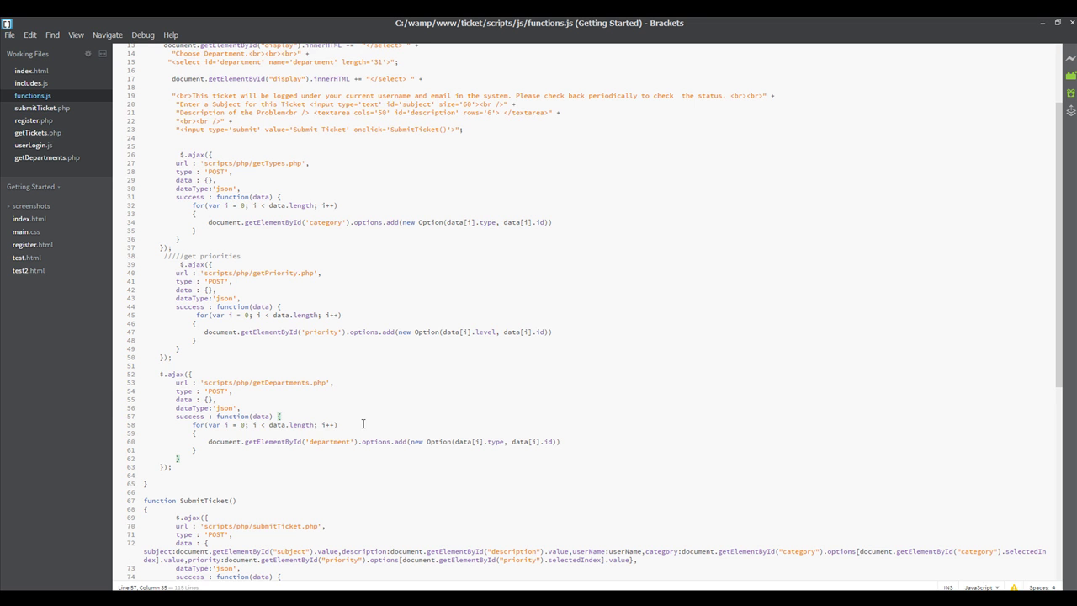
{"action": "scroll", "coordinate": [363, 423], "scroll_direction": "up", "scroll_amount": 4}
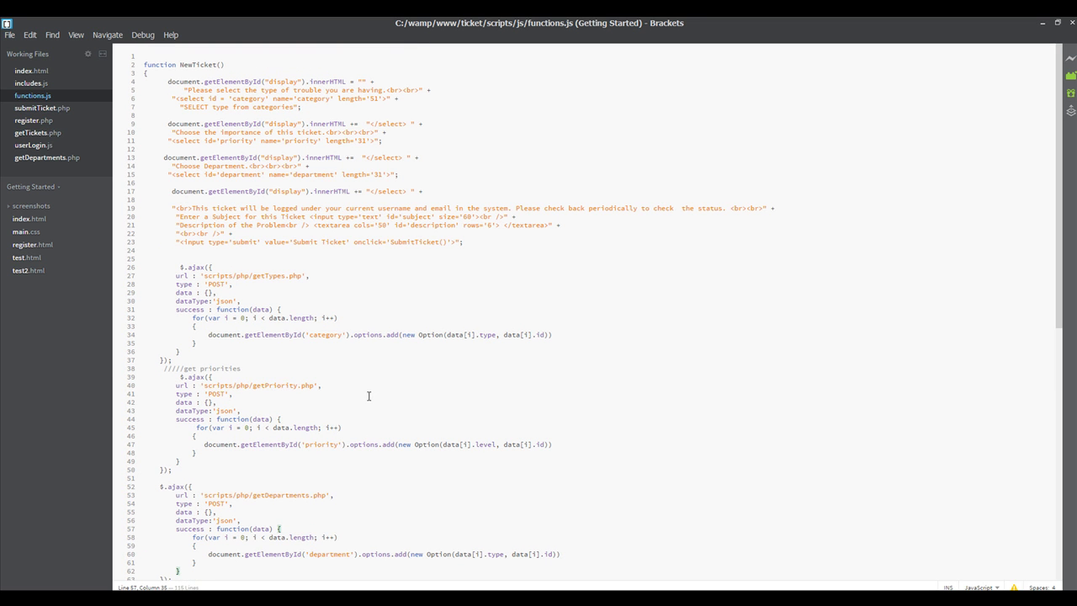
{"action": "scroll", "coordinate": [369, 395], "scroll_direction": "down", "scroll_amount": 5}
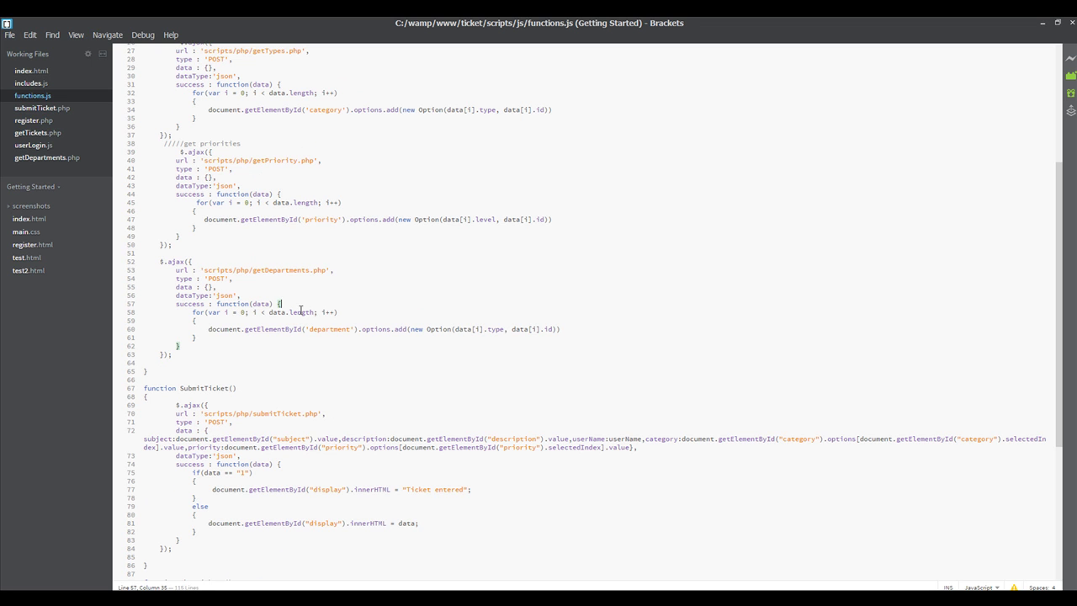
{"action": "key", "text": "Return"}
{"action": "type", "text": "cons"}
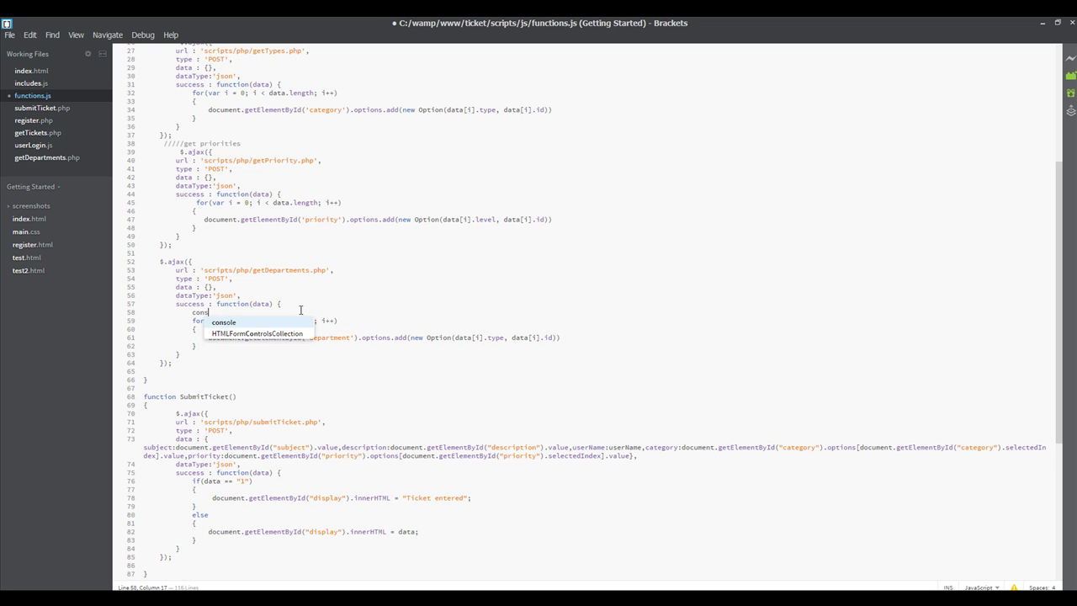
{"action": "type", "text": "ole.log("}
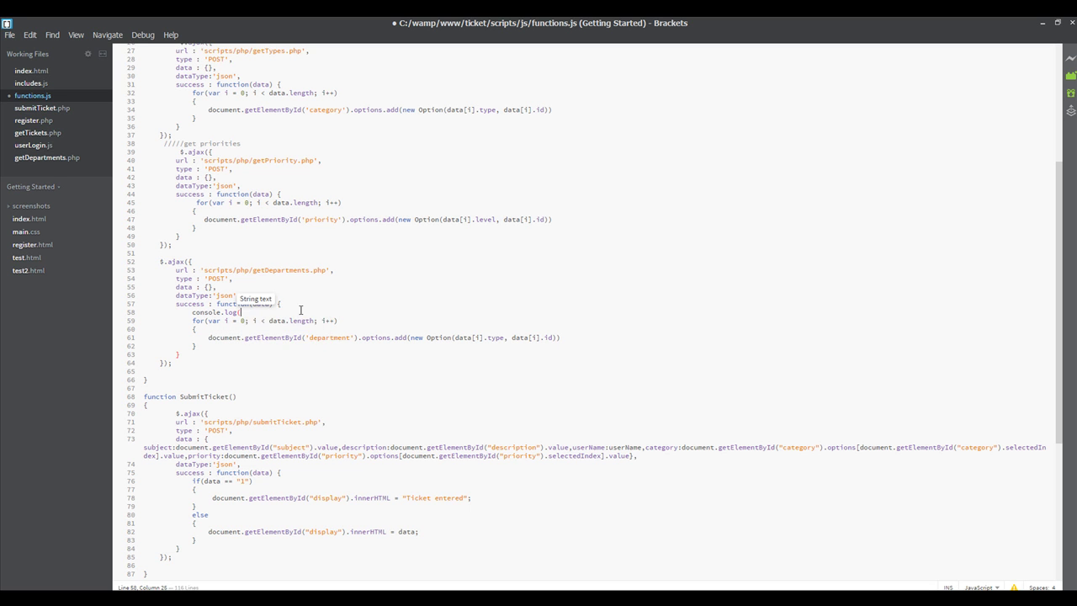
{"action": "type", "text": "data);"}
{"action": "key", "text": "ctrl+s"}
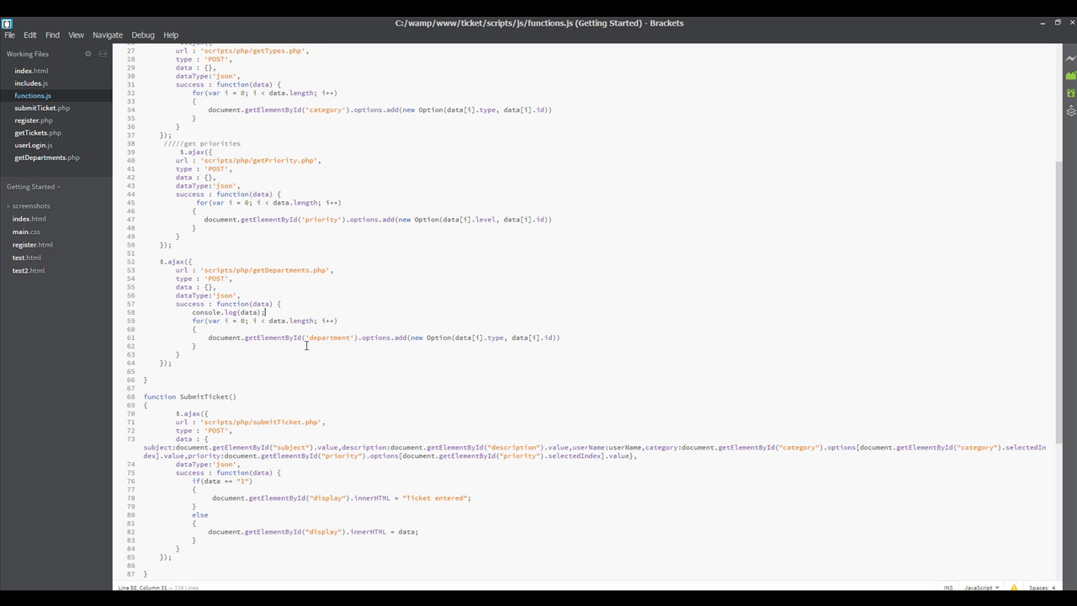
{"action": "key", "text": "alt+Tab"}
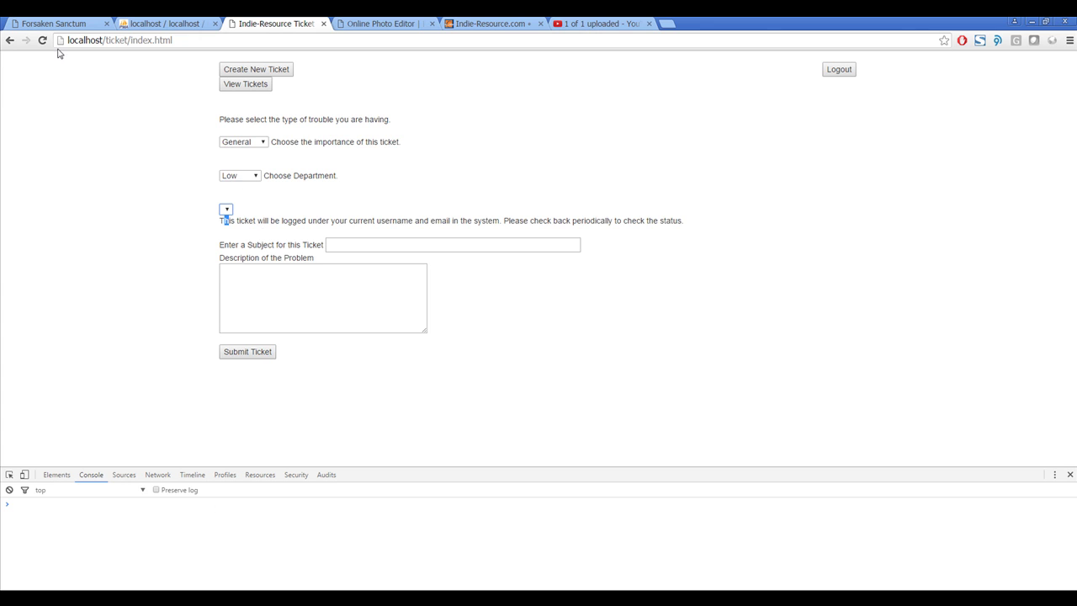
- Reload the ticket form, then load localhost/ticket/scripts/php/getDepartments.php directly, which returns 0
{"action": "left_click", "coordinate": [42, 41]}
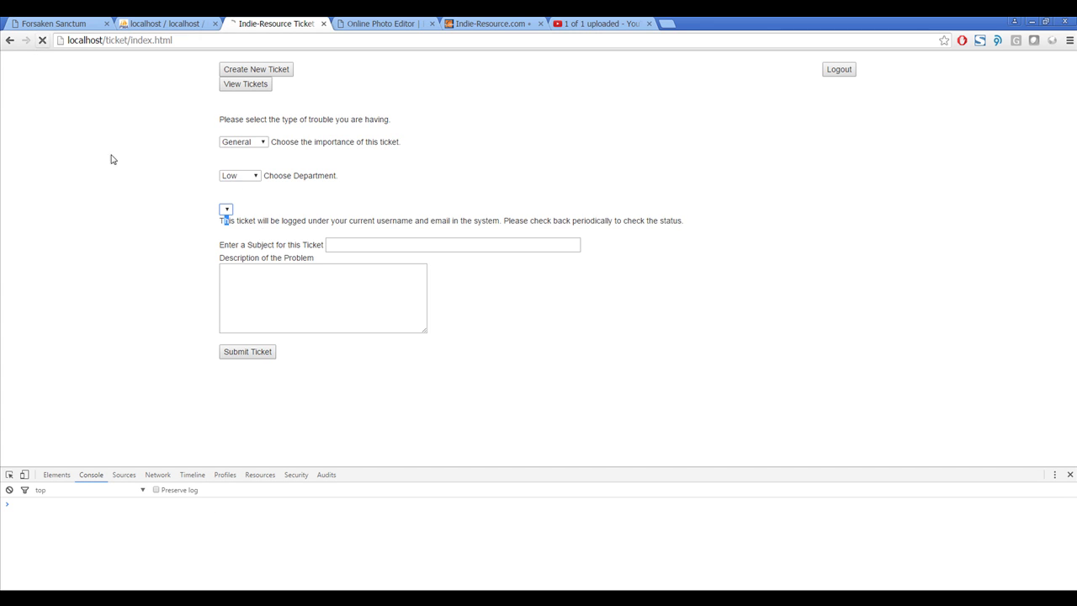
{"action": "left_click", "coordinate": [256, 71]}
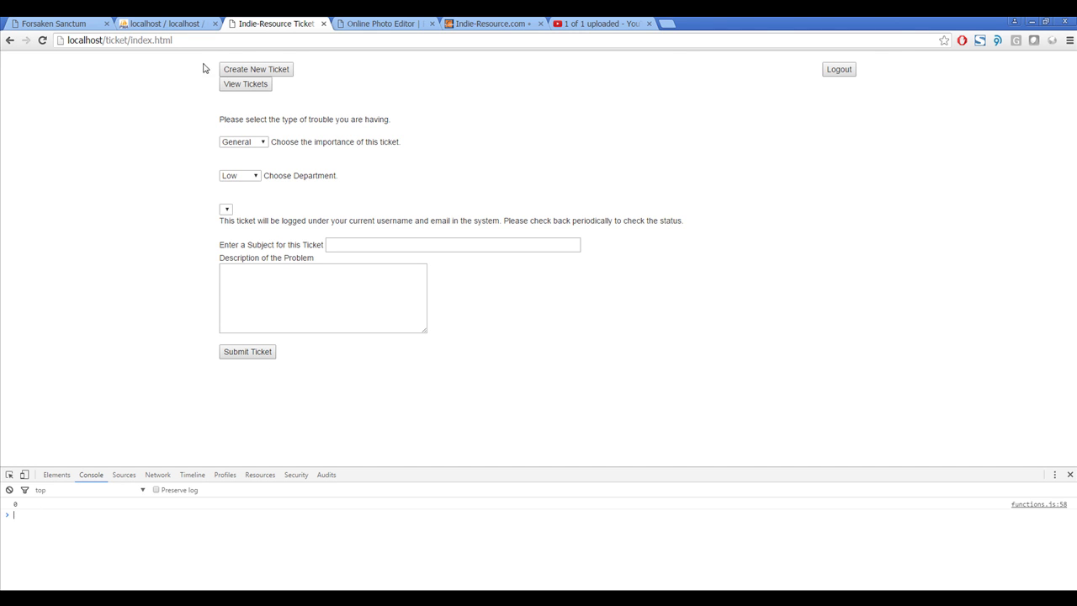
{"action": "left_click_drag", "start_coordinate": [130, 41], "coordinate": [226, 40]}
{"action": "type", "text": "script"}
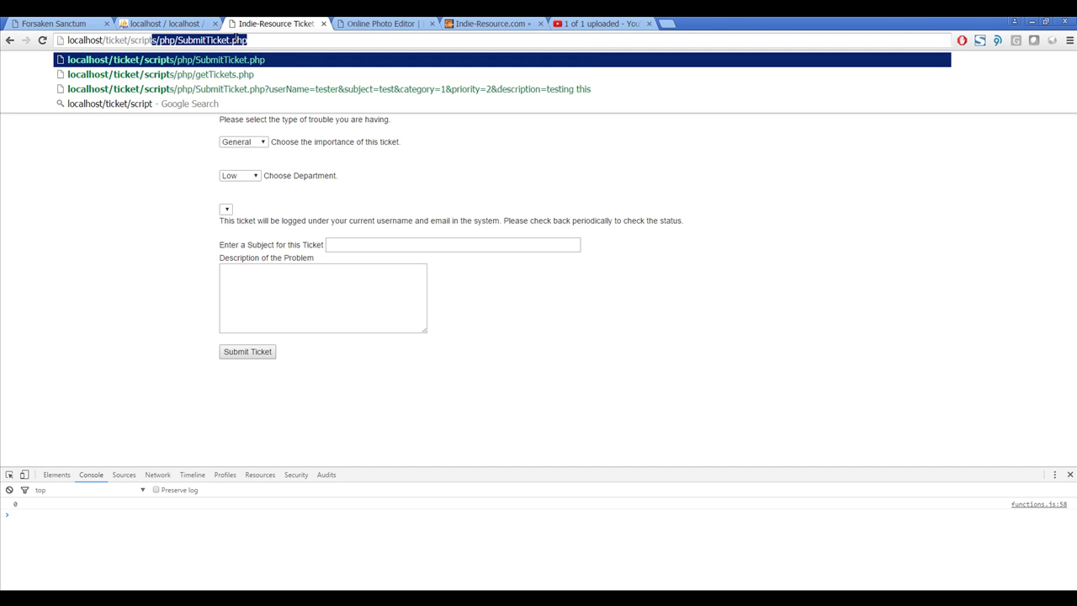
{"action": "type", "text": "s/php"}
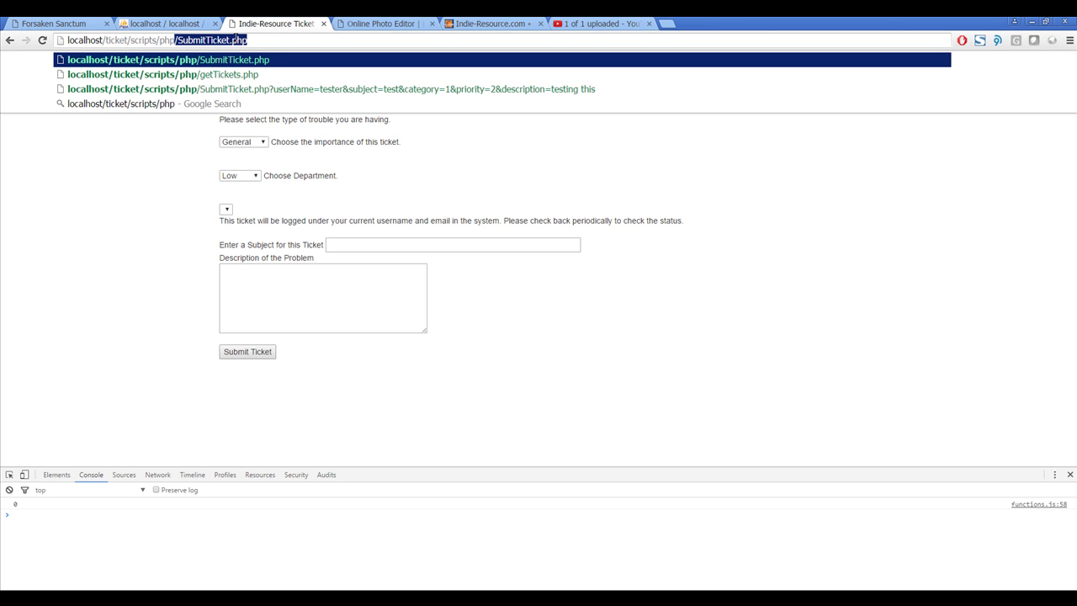
{"action": "type", "text": "/"}
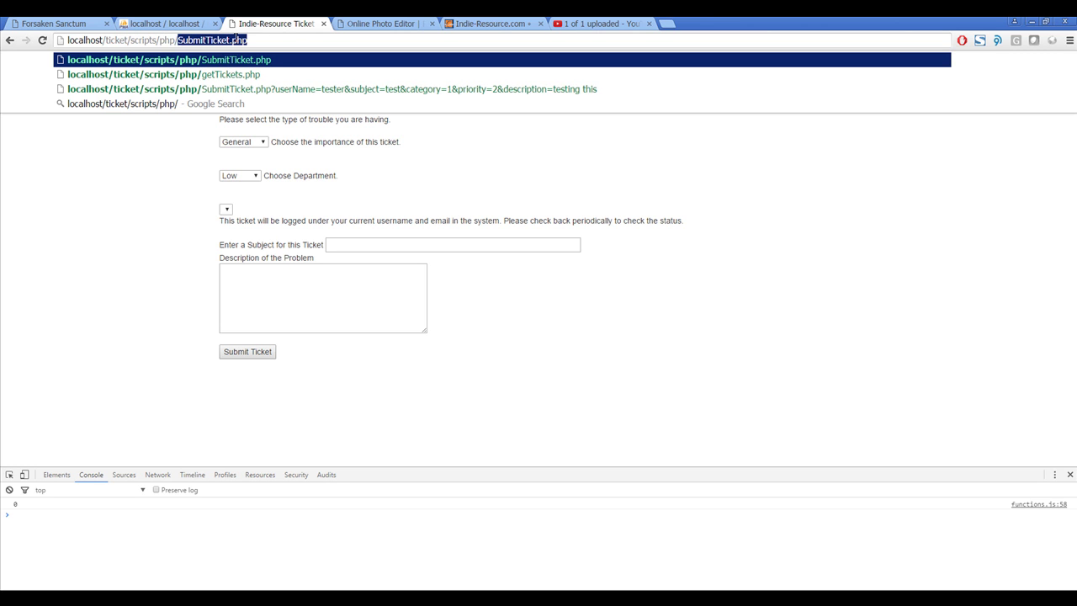
{"action": "type", "text": "/get"}
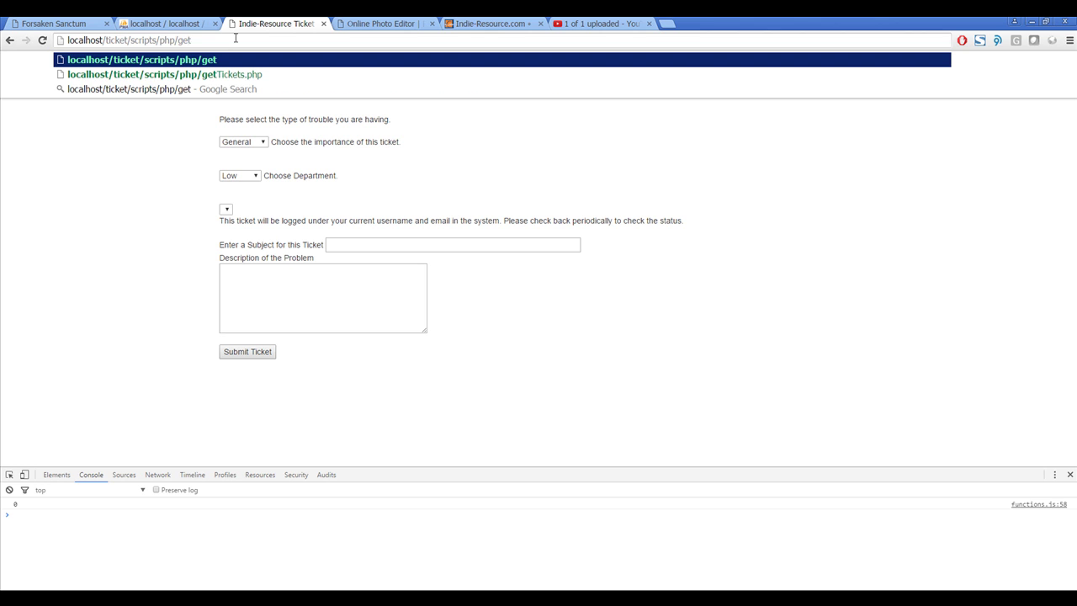
{"action": "type", "text": "Departme"}
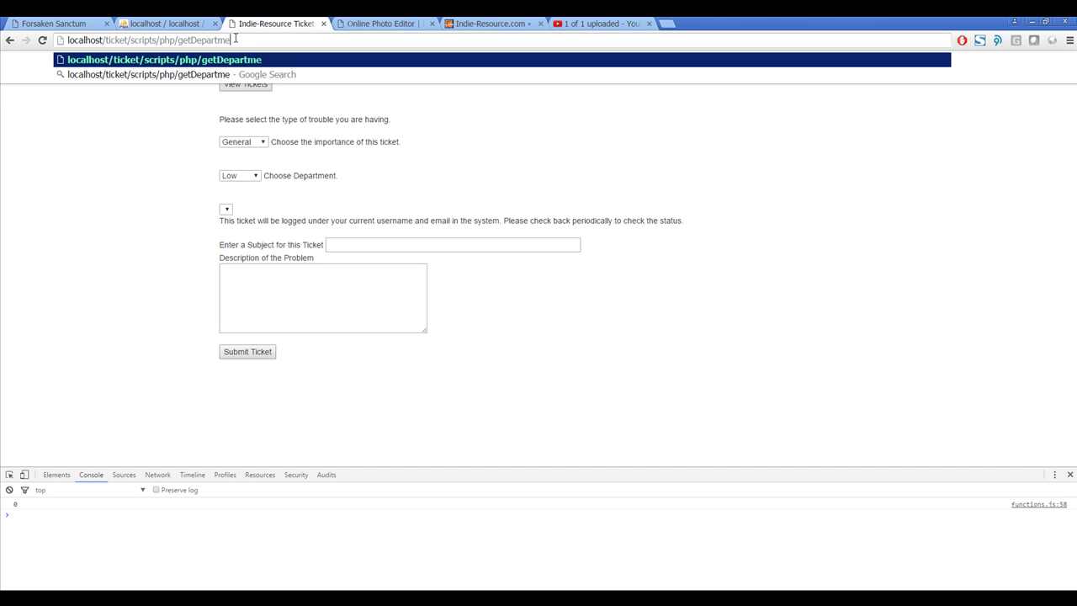
{"action": "type", "text": "nts.php"}
{"action": "key", "text": "Return"}
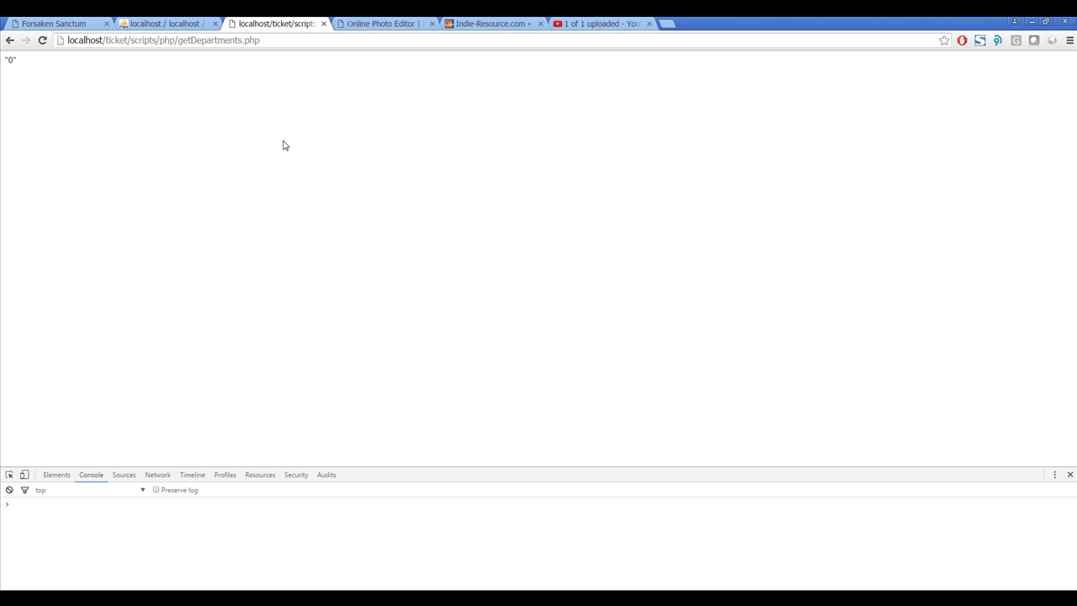
{"action": "key", "text": "alt+Tab"}
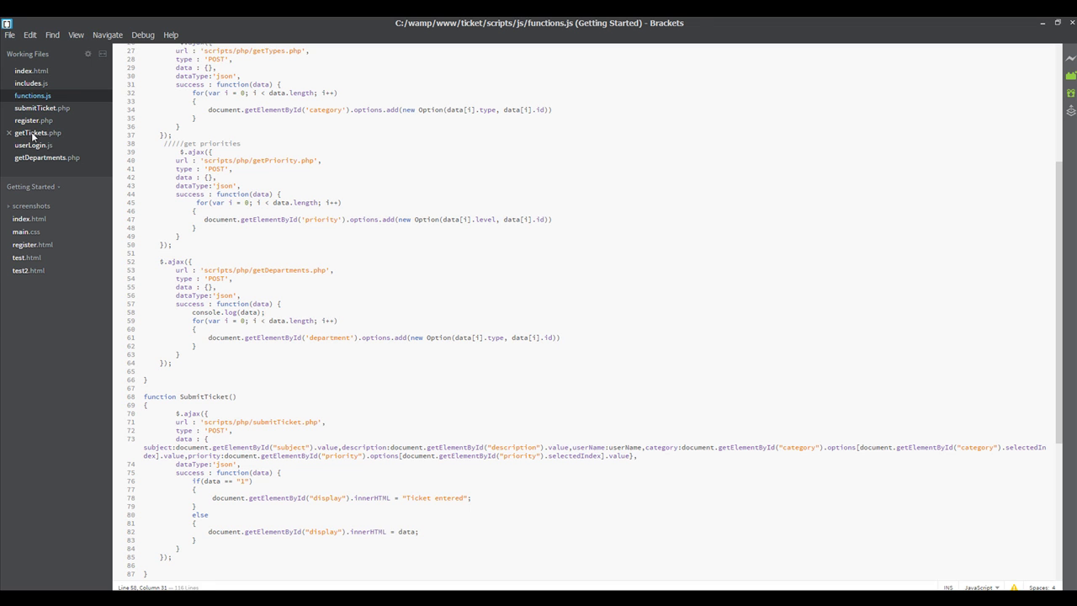
- Change the getDepartments.php query table from 'department' to 'departments' to match phpMyAdmin, and save
{"action": "left_click", "coordinate": [38, 158]}
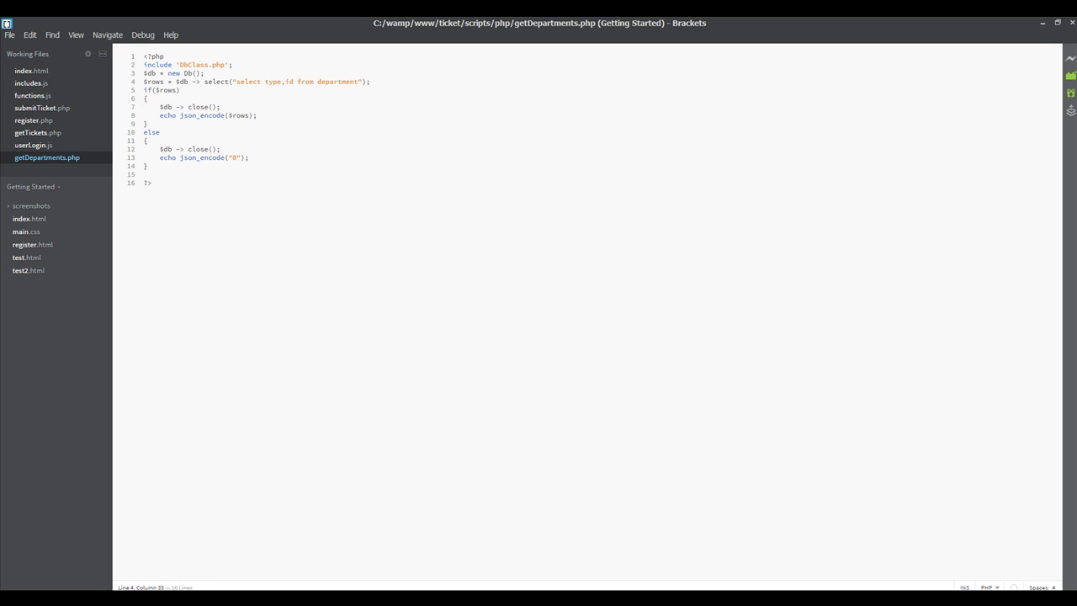
{"action": "key", "text": "alt+Tab"}
{"action": "left_click", "coordinate": [177, 22]}
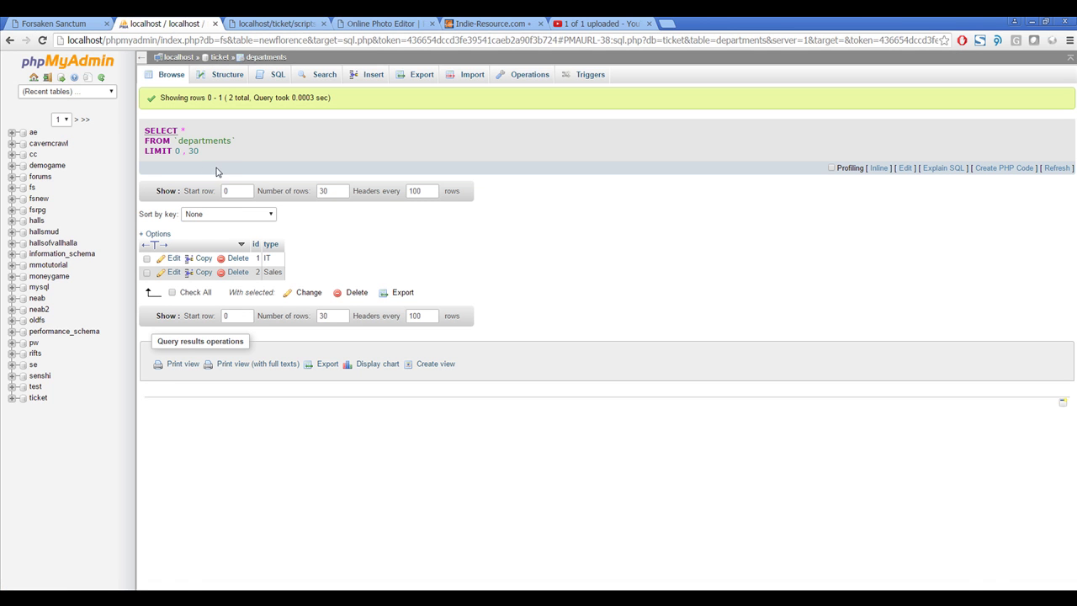
{"action": "key", "text": "alt+Tab"}
{"action": "type", "text": "s"}
{"action": "key", "text": "ctrl+s"}
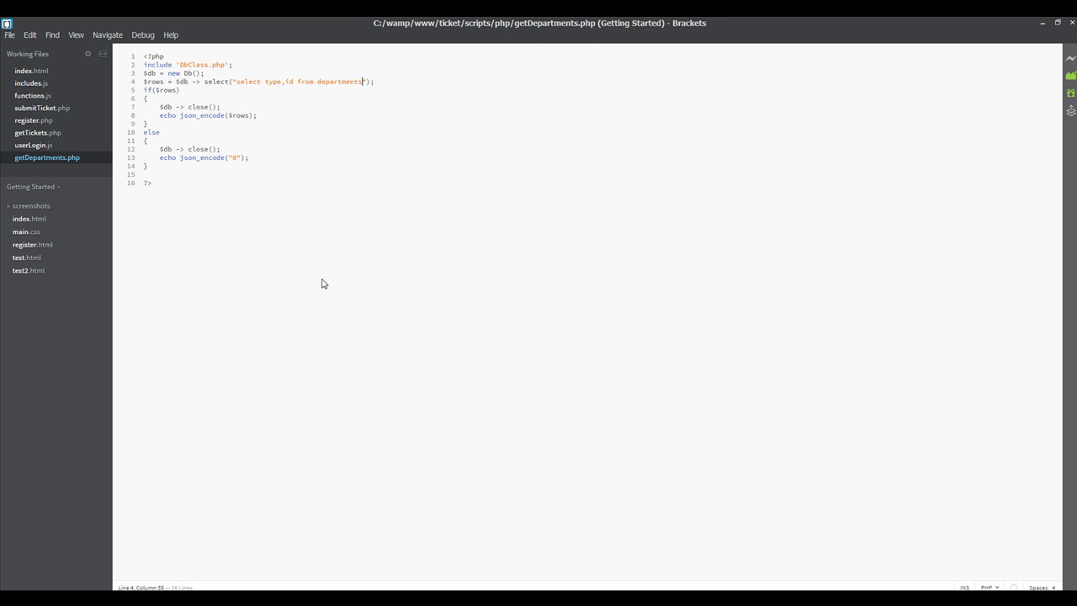
{"action": "left_click", "coordinate": [164, 597]}
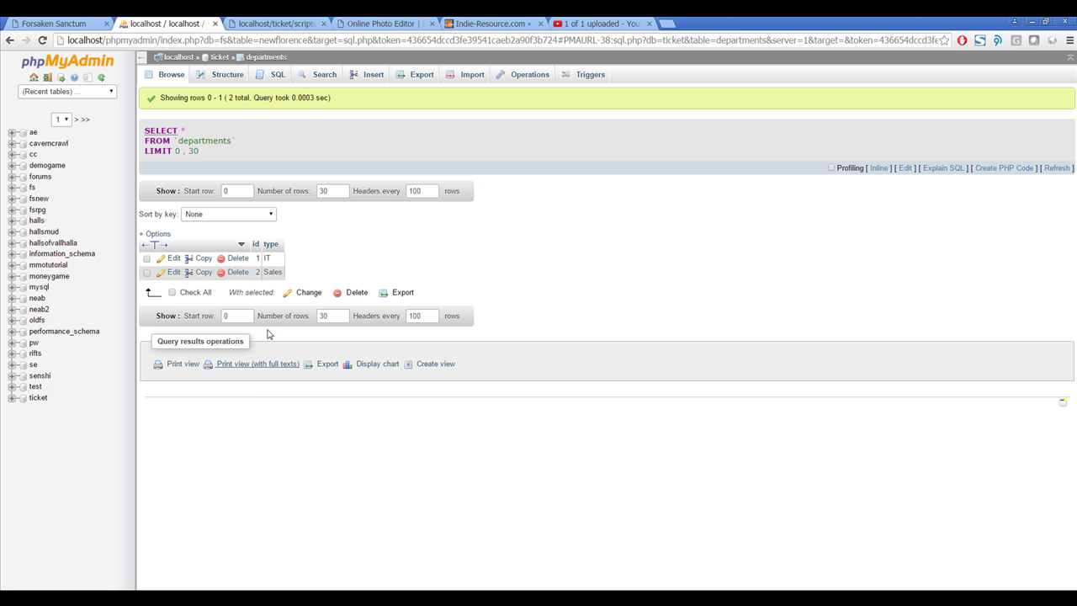
{"action": "left_click", "coordinate": [276, 23]}
- Return to the Indie-Resource Ticket index page and reload it
{"action": "left_click", "coordinate": [11, 40]}
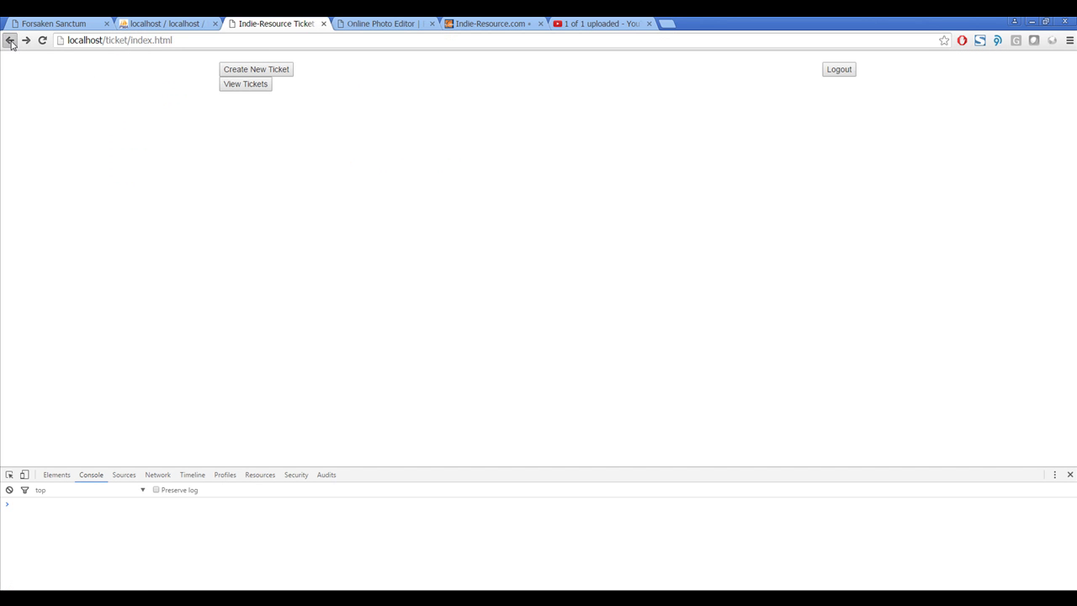
{"action": "left_click", "coordinate": [26, 40]}
{"action": "left_click", "coordinate": [10, 40]}
- In the new ticket form, confirm the Choose Department dropdown offers IT and Sales, keeping IT
{"action": "left_click", "coordinate": [275, 71]}
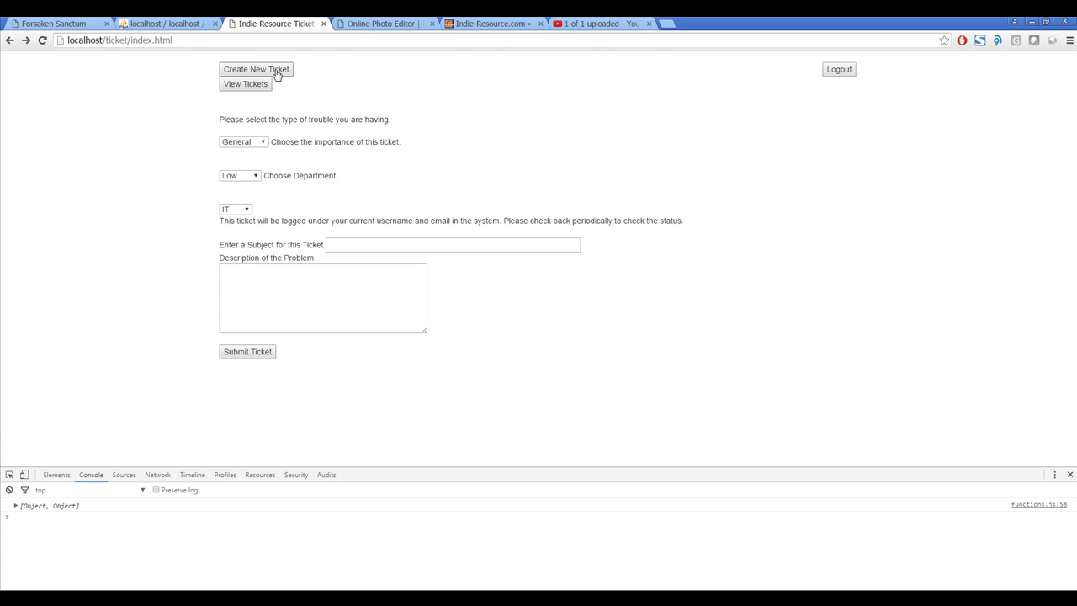
{"action": "left_click", "coordinate": [235, 209]}
{"action": "left_click", "coordinate": [271, 210]}
{"action": "left_click_drag", "start_coordinate": [264, 175], "coordinate": [312, 187]}
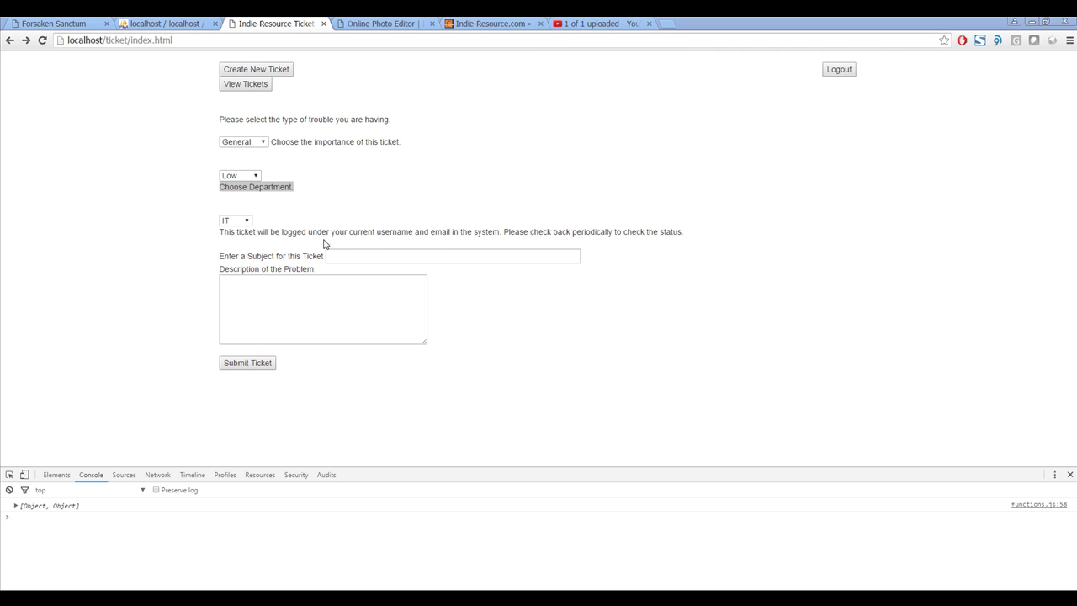